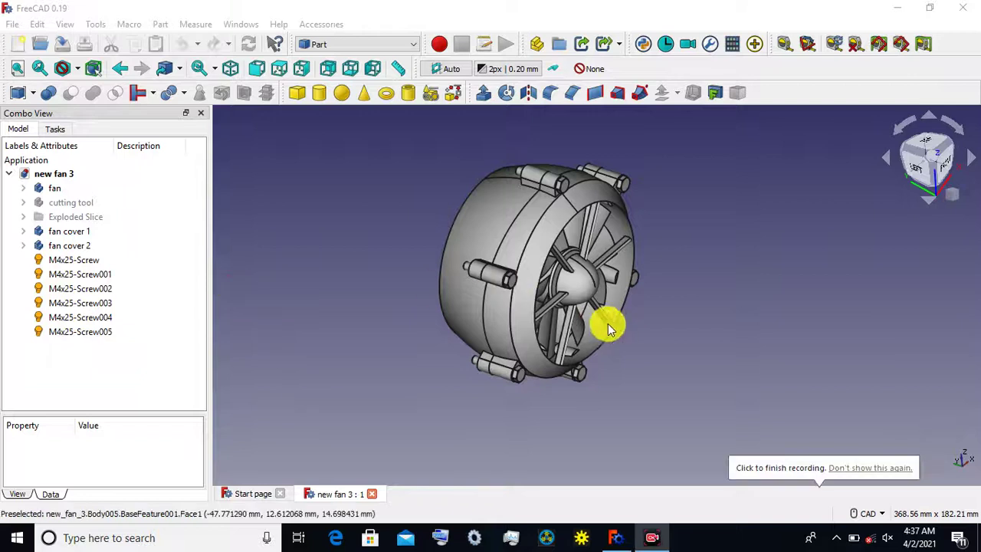
Darken fan cover 1's shape colour to #484848 through its Appearance settings.
{"action": "middle_click_drag", "start_coordinate": [665, 318], "coordinate": [663, 367]}
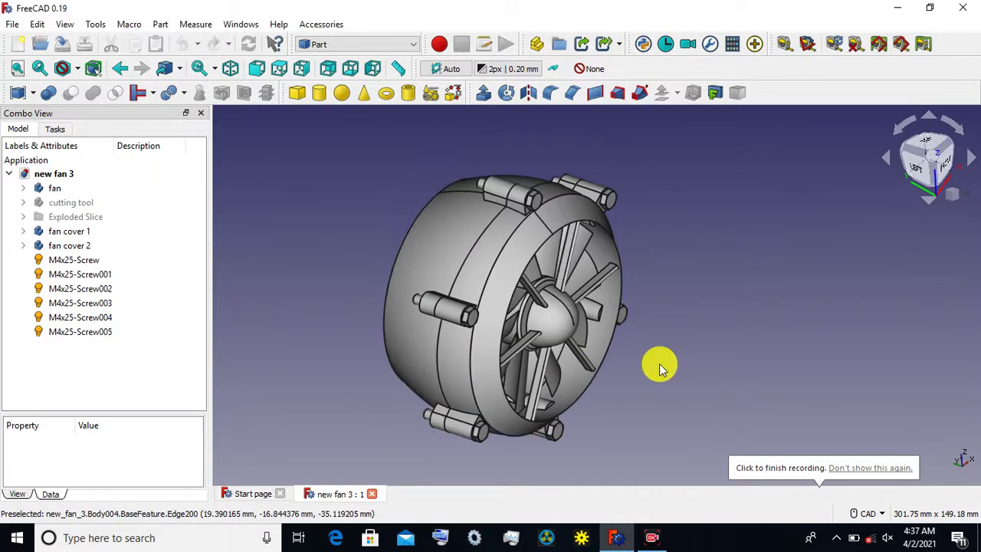
{"action": "left_click", "coordinate": [73, 232]}
{"action": "left_click", "coordinate": [74, 246]}
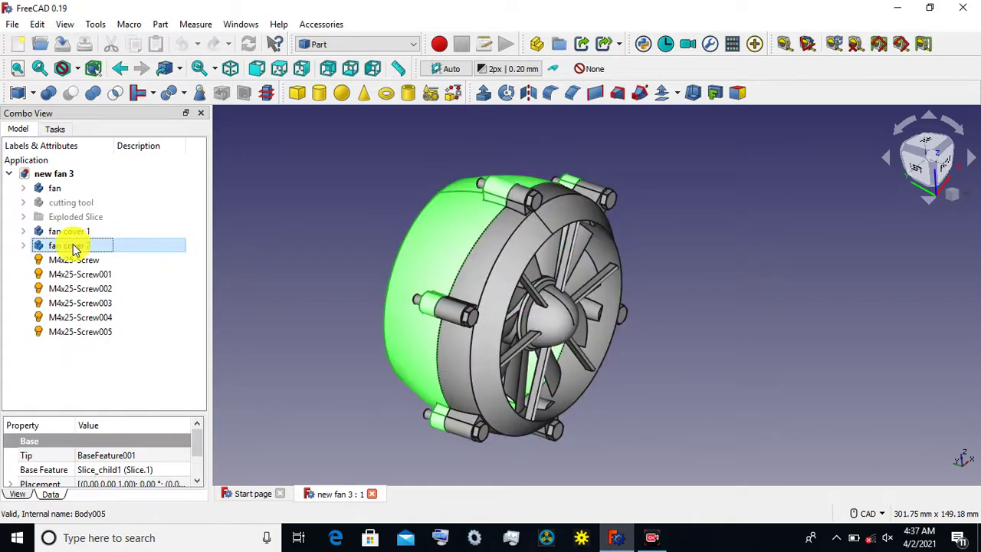
{"action": "left_click", "coordinate": [311, 201]}
{"action": "left_click", "coordinate": [80, 232]}
{"action": "right_click", "coordinate": [80, 232]}
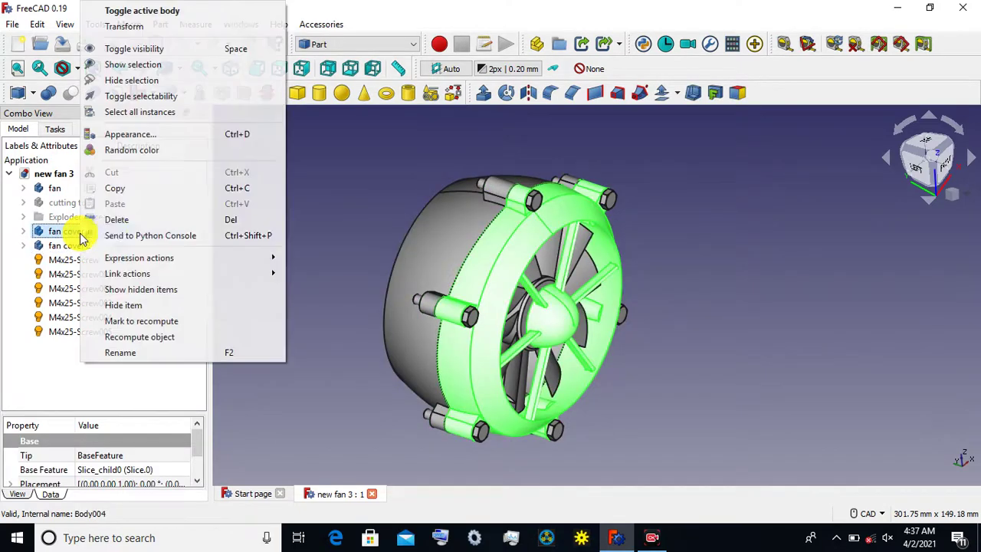
{"action": "left_click", "coordinate": [150, 140]}
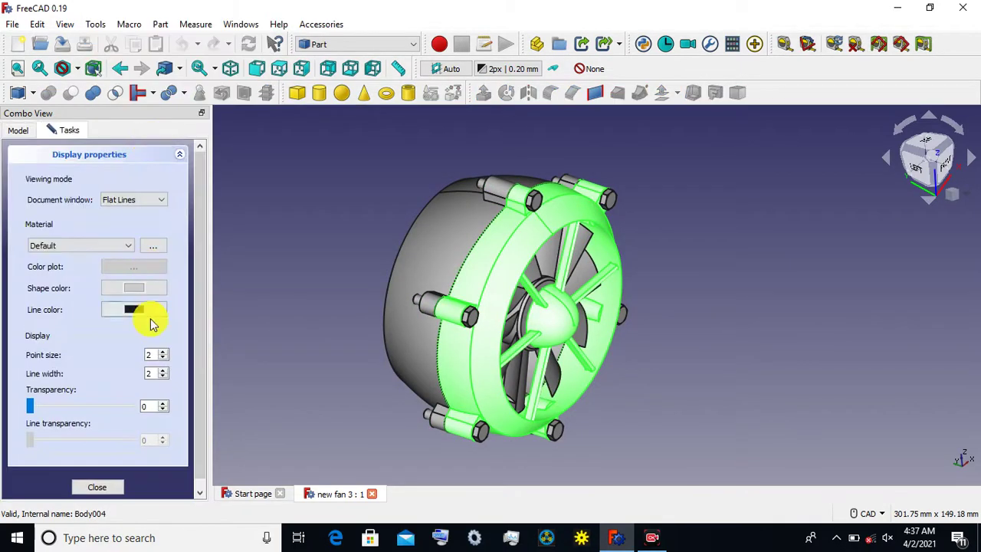
{"action": "left_click", "coordinate": [134, 288]}
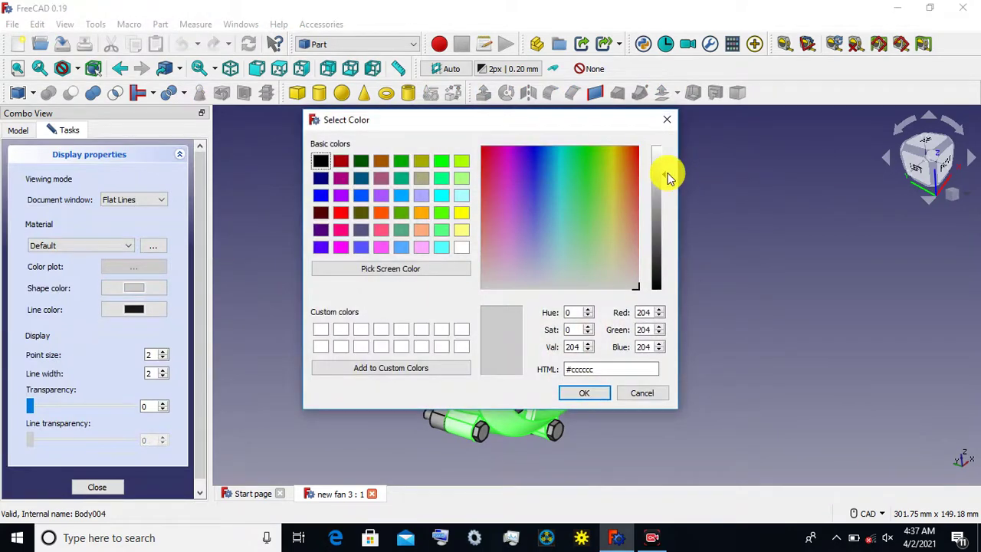
{"action": "left_click_drag", "start_coordinate": [665, 178], "coordinate": [666, 248]}
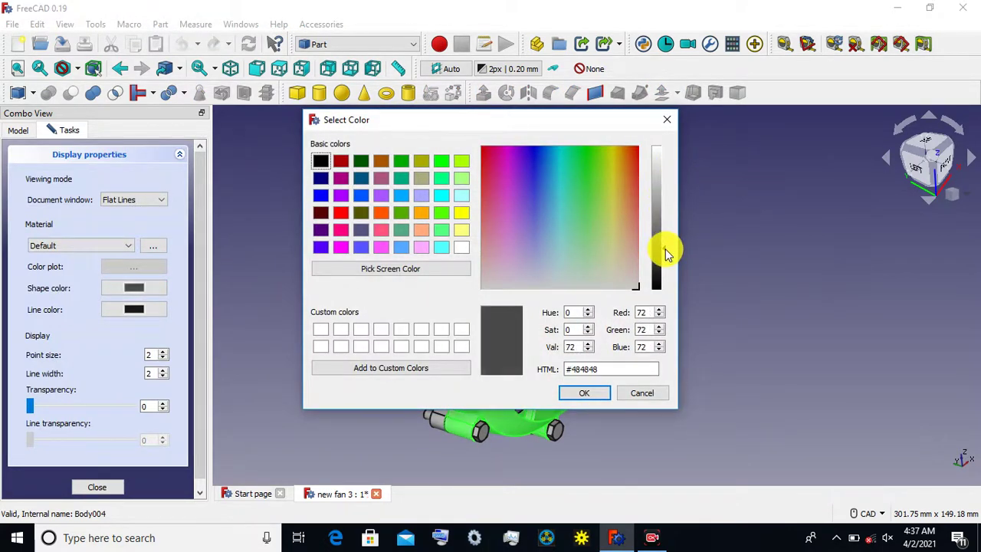
{"action": "left_click", "coordinate": [583, 392]}
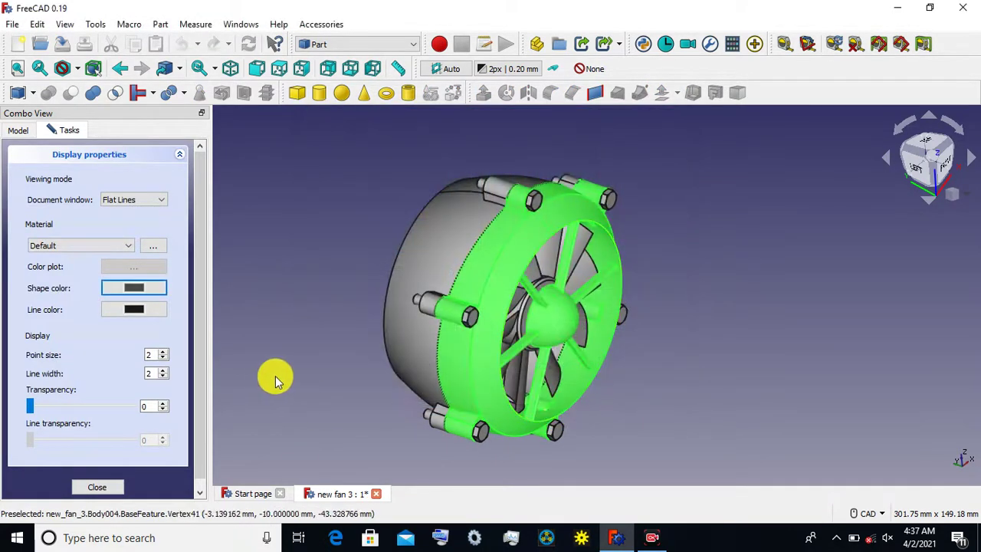
{"action": "left_click", "coordinate": [96, 487]}
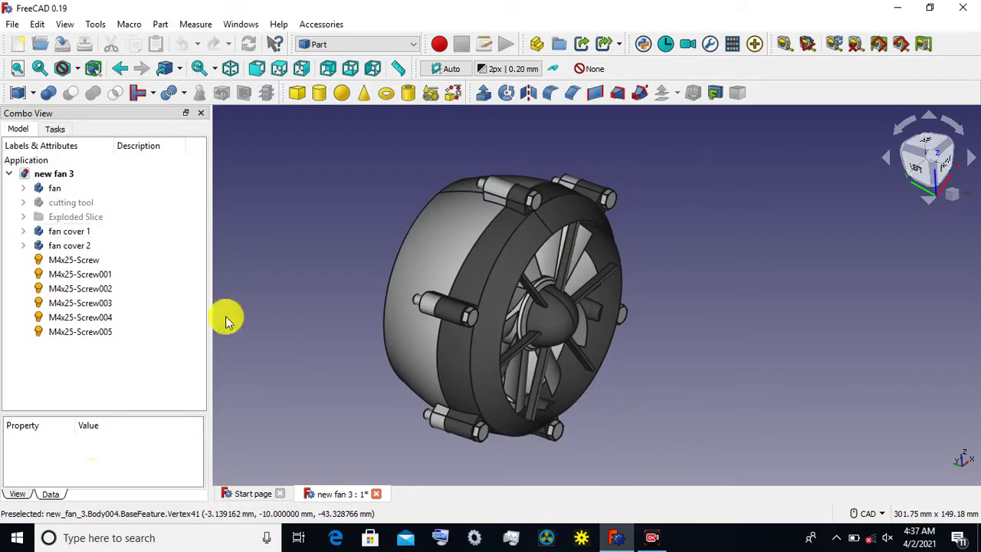
Pick orange #ffaa00 as fan cover 2's shape colour in its Appearance settings.
{"action": "left_click", "coordinate": [96, 249]}
{"action": "right_click", "coordinate": [96, 250]}
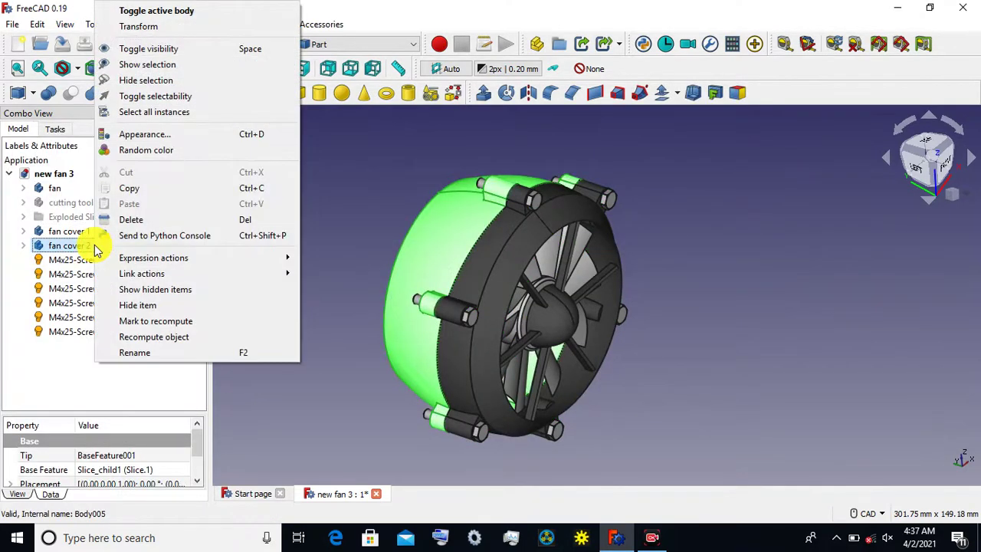
{"action": "left_click", "coordinate": [146, 134]}
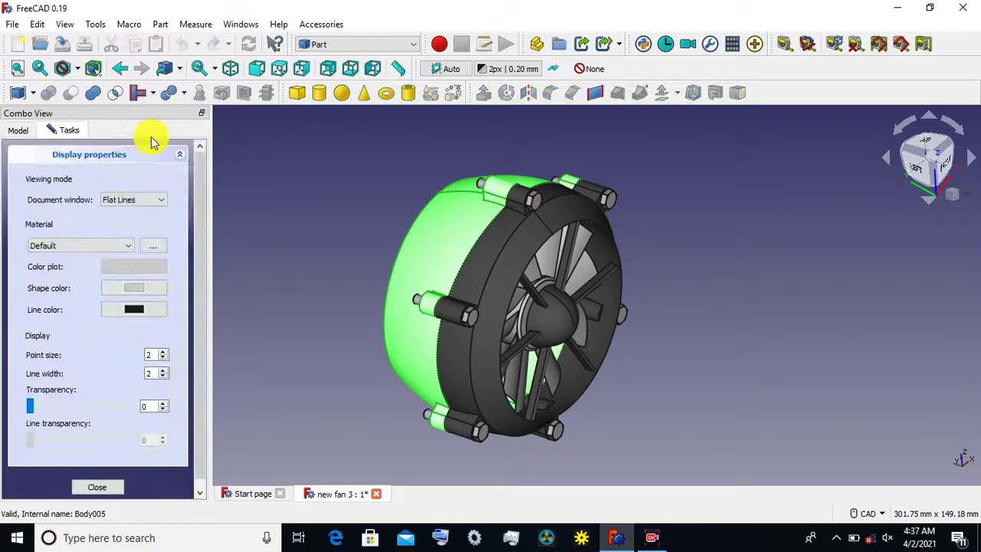
{"action": "left_click", "coordinate": [132, 289]}
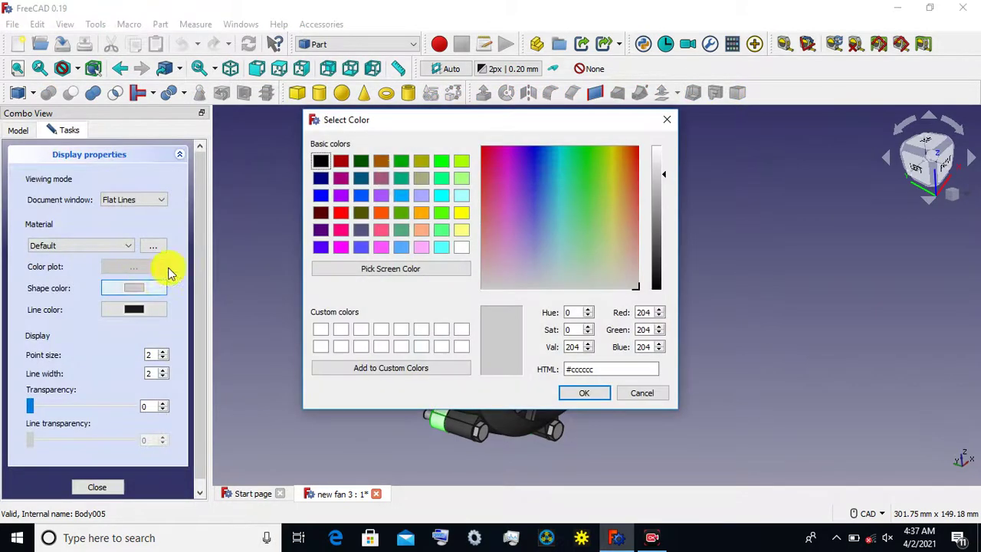
{"action": "left_click", "coordinate": [381, 214]}
{"action": "left_click", "coordinate": [422, 213]}
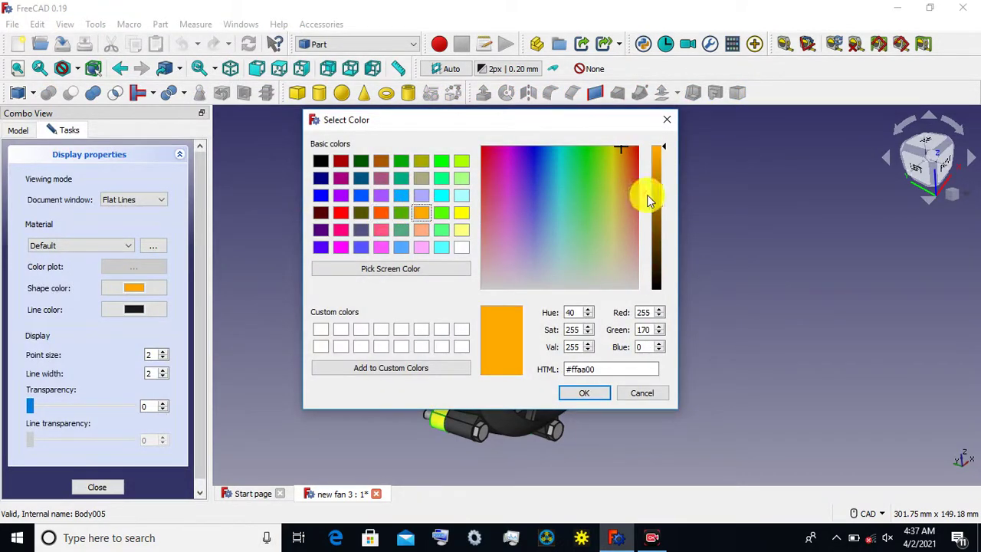
Fine-tune fan cover 2's orange to #eb9d00 and close the Appearance settings.
{"action": "left_click", "coordinate": [664, 169]}
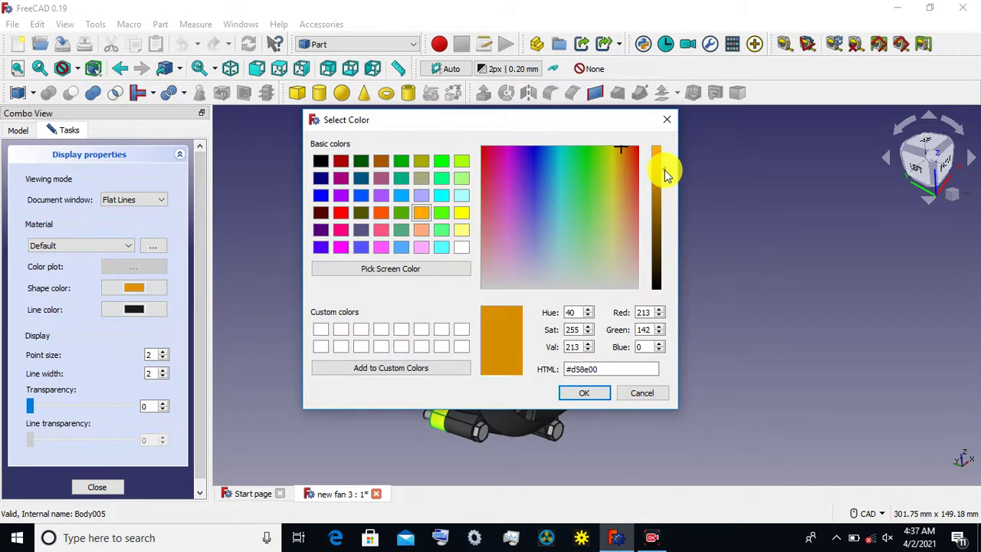
{"action": "left_click", "coordinate": [380, 216]}
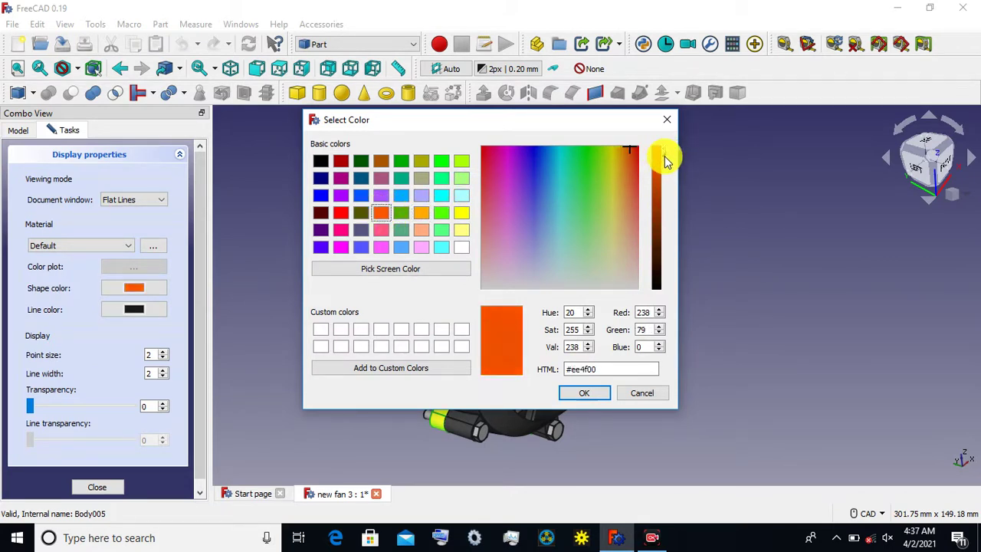
{"action": "left_click", "coordinate": [422, 217]}
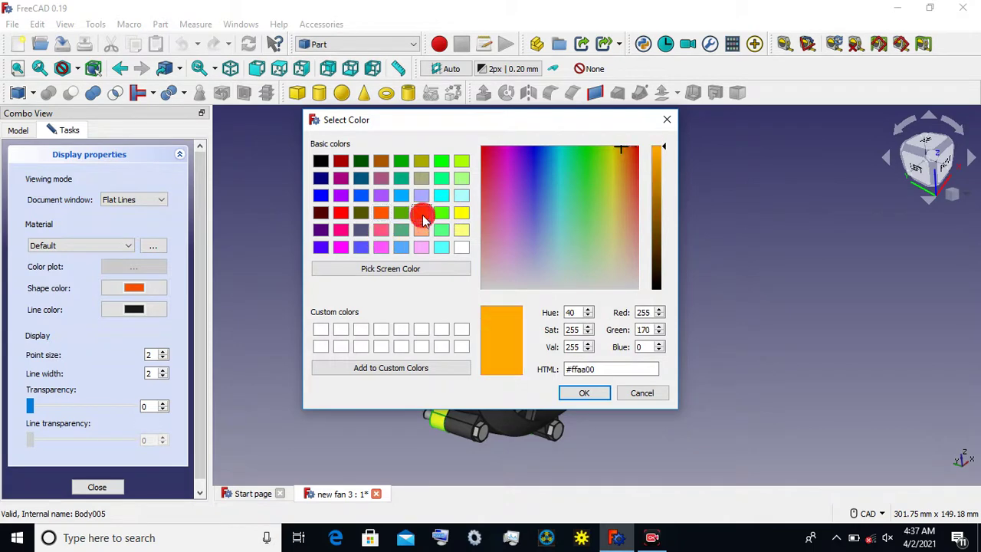
{"action": "left_click", "coordinate": [665, 156]}
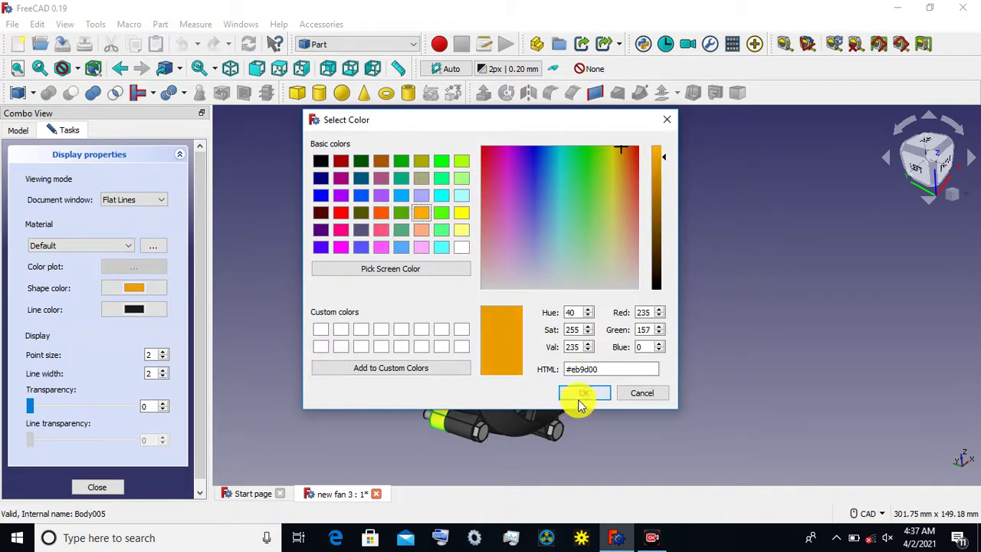
{"action": "left_click", "coordinate": [582, 393]}
{"action": "left_click", "coordinate": [733, 426]}
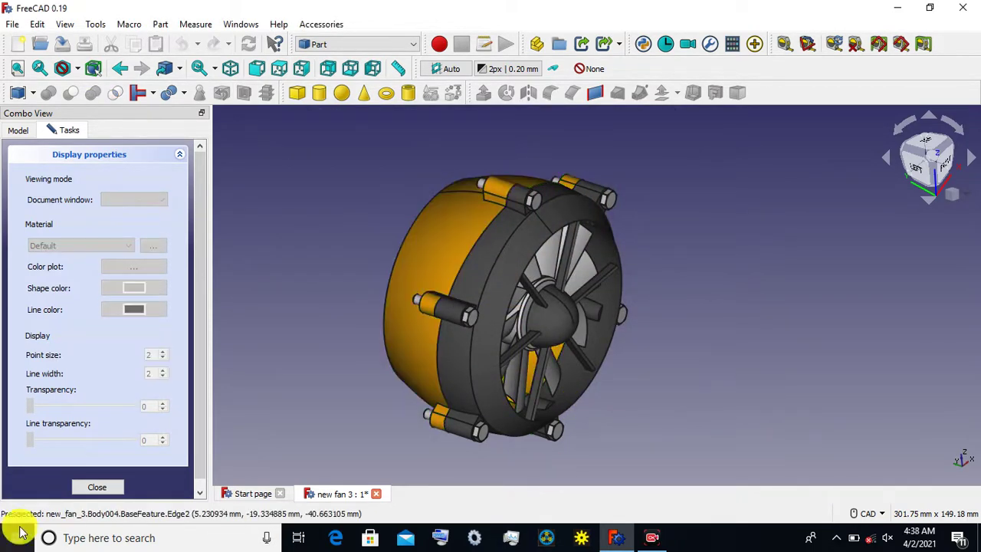
{"action": "left_click", "coordinate": [89, 487]}
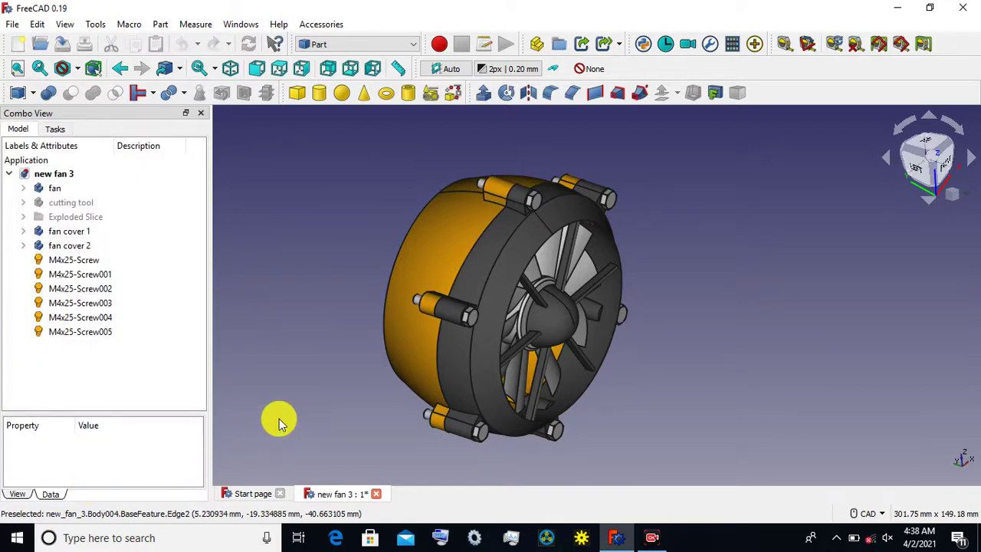
Colour the fan blades red through the fan's Appearance settings.
{"action": "left_click", "coordinate": [55, 191]}
{"action": "right_click", "coordinate": [55, 196]}
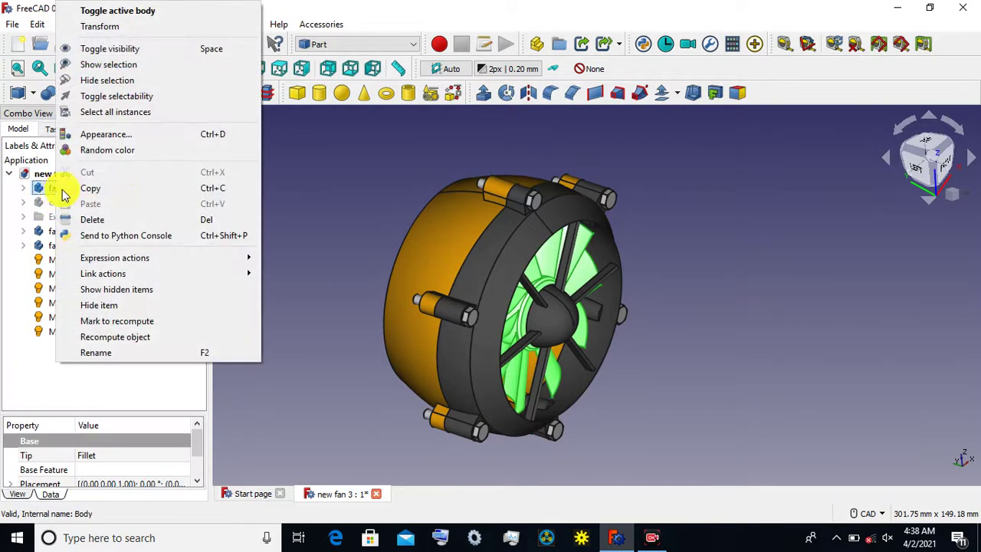
{"action": "left_click", "coordinate": [101, 135]}
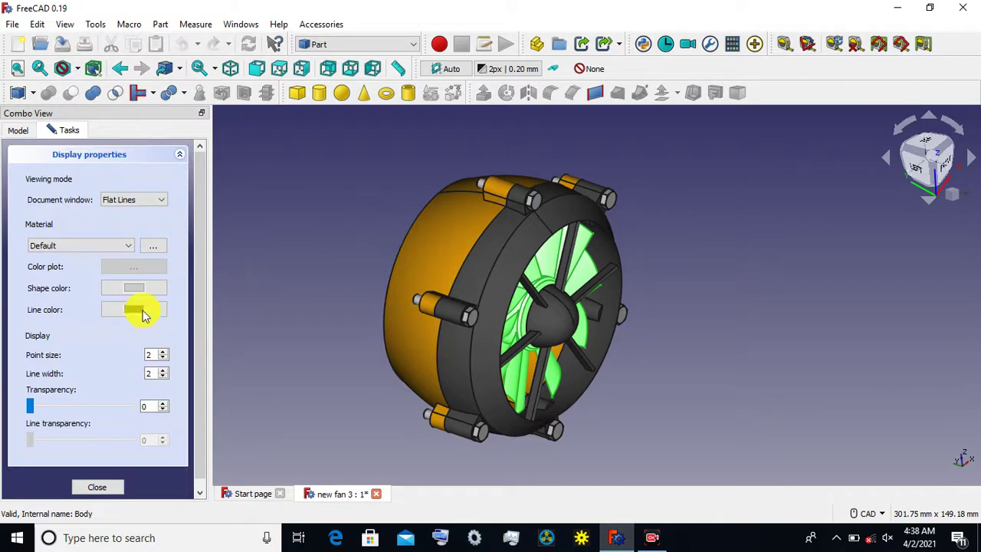
{"action": "left_click", "coordinate": [141, 290]}
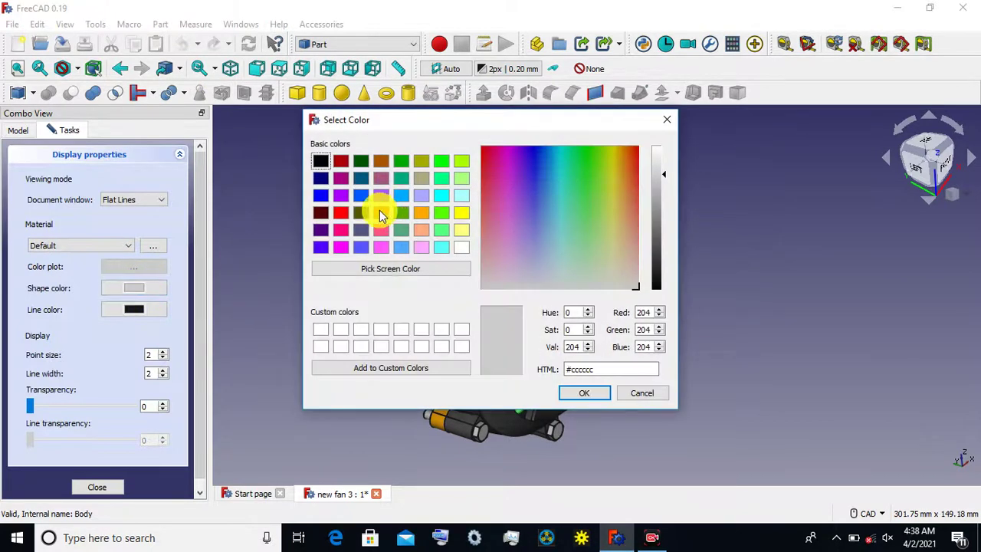
{"action": "left_click", "coordinate": [340, 212]}
{"action": "left_click", "coordinate": [567, 392]}
{"action": "left_click", "coordinate": [307, 351]}
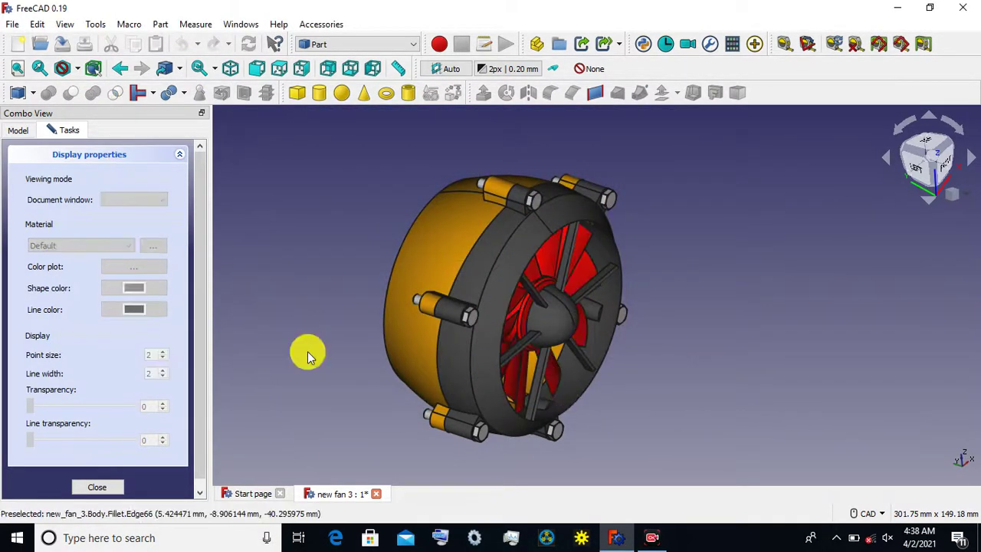
{"action": "left_click", "coordinate": [87, 494]}
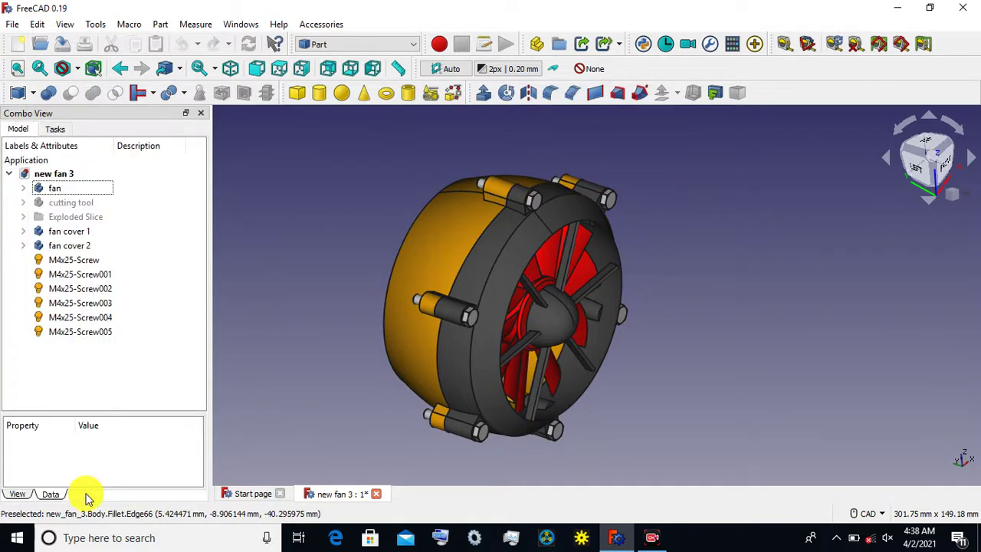
Recolour the fan blades yellow instead of red.
{"action": "left_click", "coordinate": [76, 193]}
{"action": "right_click", "coordinate": [77, 198]}
{"action": "left_click", "coordinate": [115, 133]}
{"action": "left_click", "coordinate": [133, 289]}
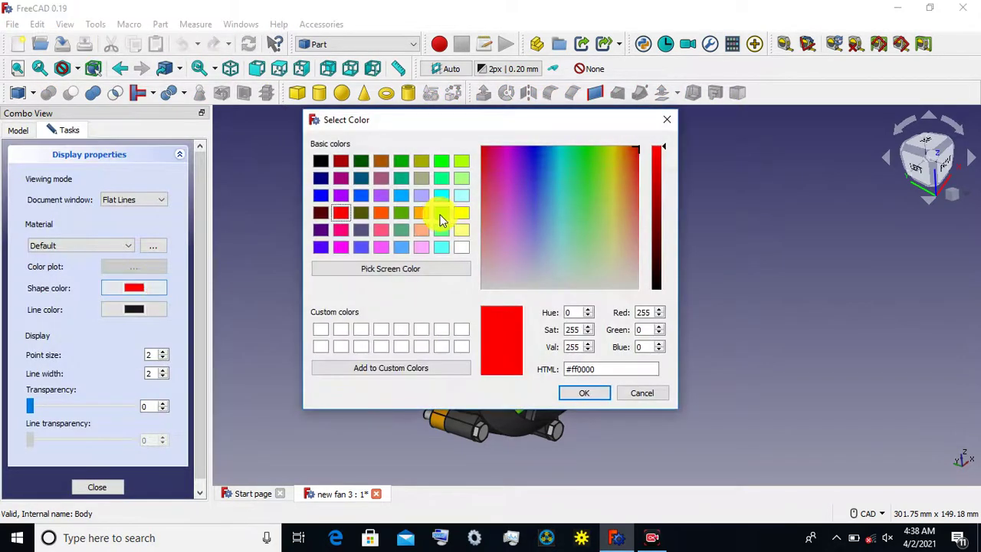
{"action": "left_click", "coordinate": [460, 212]}
{"action": "left_click", "coordinate": [571, 393]}
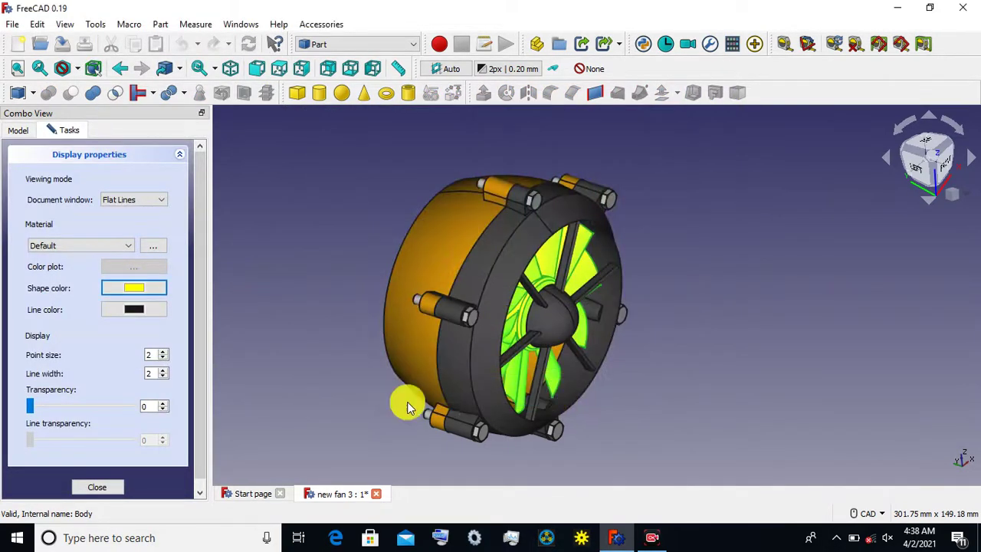
{"action": "left_click", "coordinate": [341, 388]}
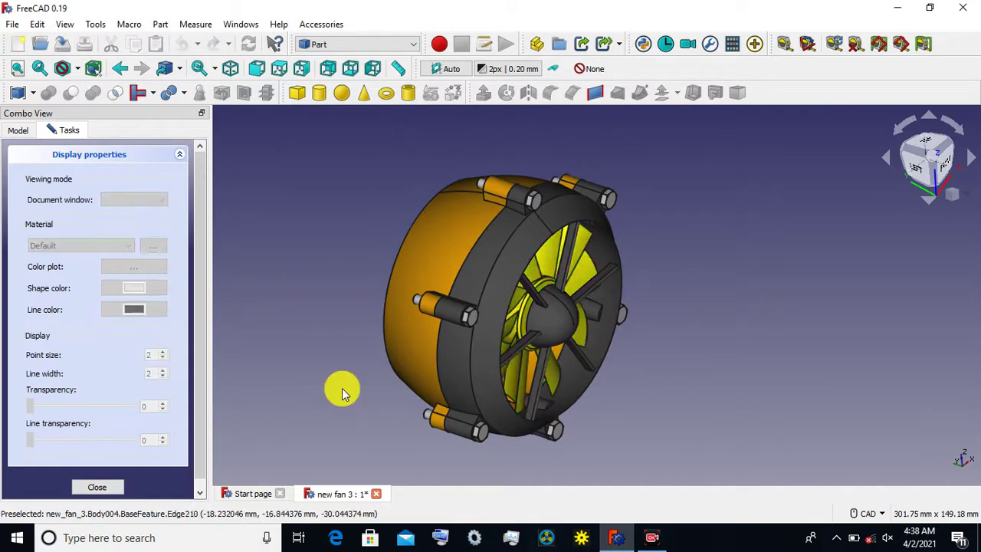
{"action": "left_click", "coordinate": [100, 488]}
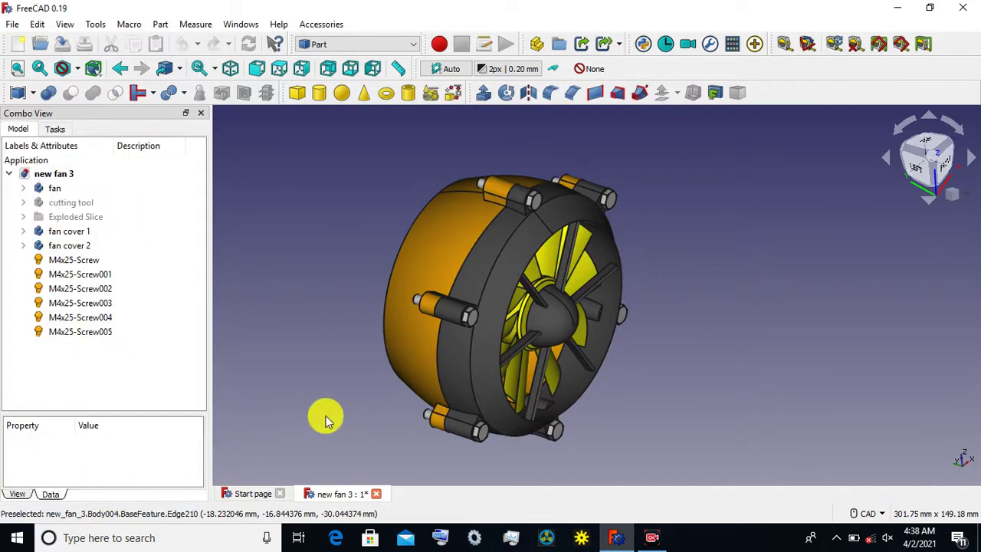
Combine fan cover 1, fan cover 2 and the six M4x25 screws into a Compound.
{"action": "left_click", "coordinate": [100, 234]}
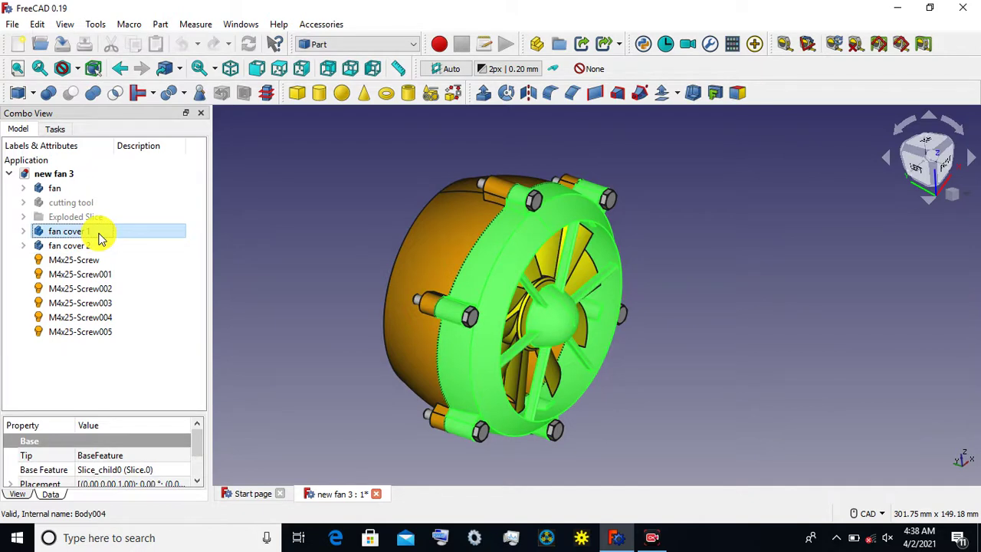
{"action": "left_click", "coordinate": [72, 245], "text": "ctrl"}
{"action": "left_click", "coordinate": [74, 260], "text": "ctrl"}
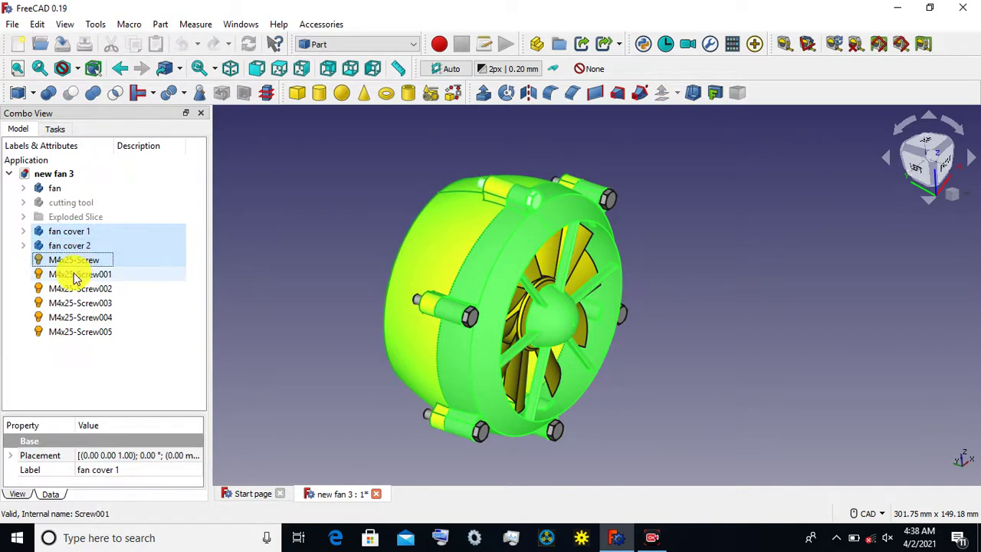
{"action": "left_click", "coordinate": [75, 274], "text": "ctrl"}
{"action": "left_click", "coordinate": [74, 288], "text": "ctrl"}
{"action": "left_click", "coordinate": [72, 303], "text": "ctrl"}
{"action": "left_click", "coordinate": [70, 317], "text": "ctrl"}
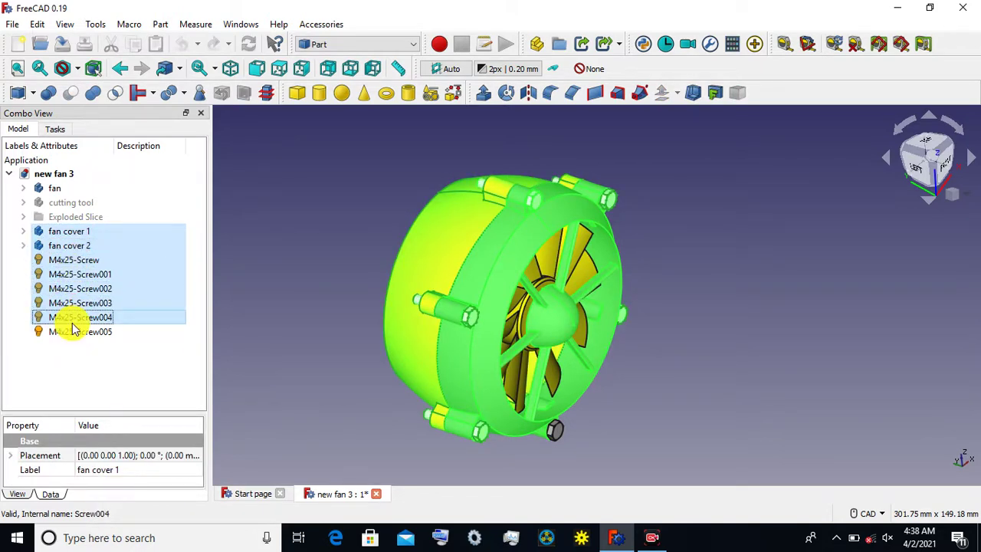
{"action": "left_click", "coordinate": [74, 329], "text": "ctrl"}
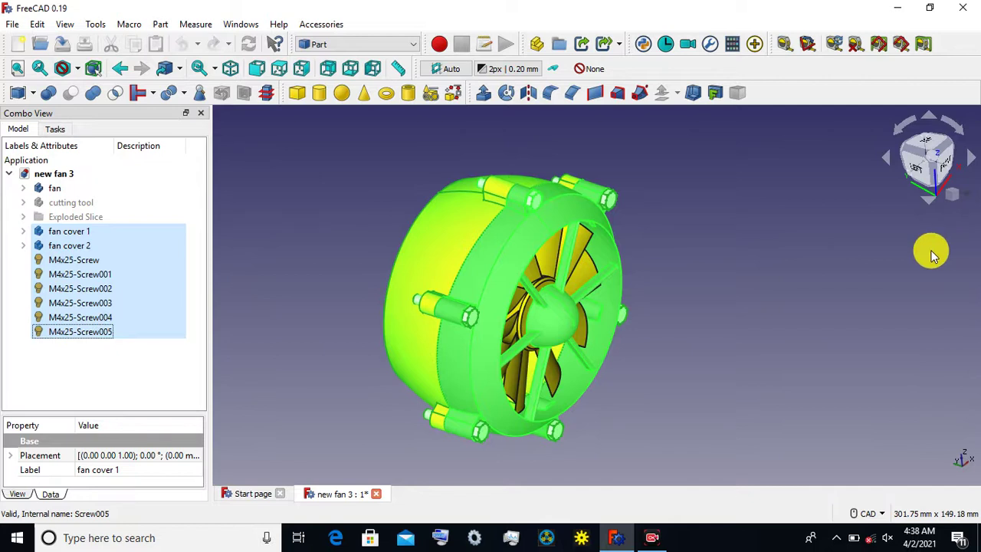
{"action": "left_click", "coordinate": [13, 96]}
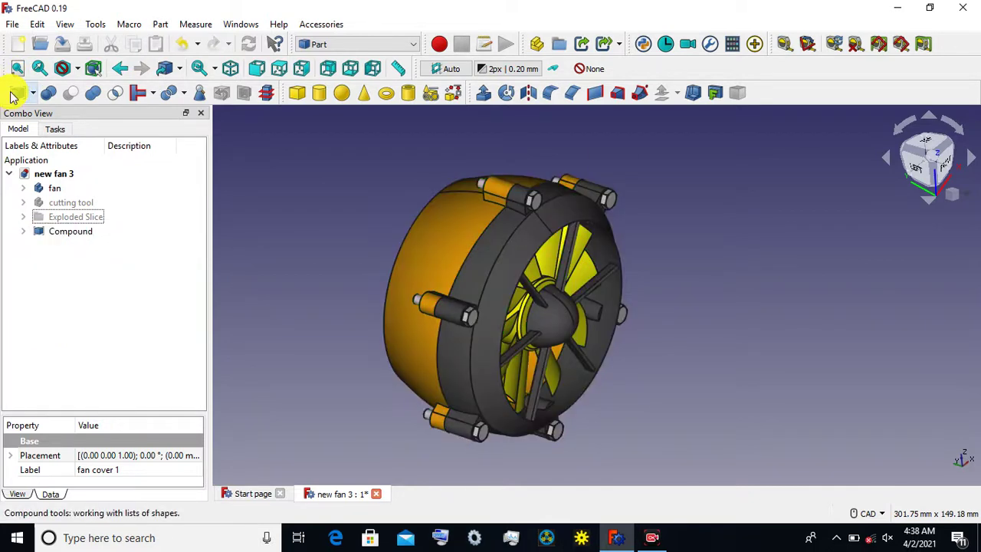
Create two empty Part containers, Part and Part001.
{"action": "left_click", "coordinate": [265, 175]}
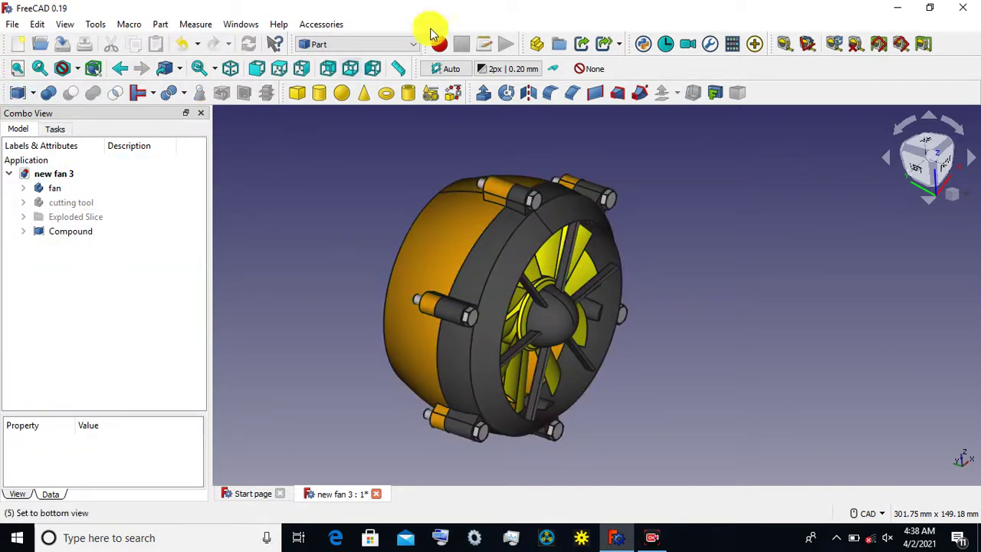
{"action": "left_click", "coordinate": [534, 46]}
{"action": "left_click", "coordinate": [533, 46]}
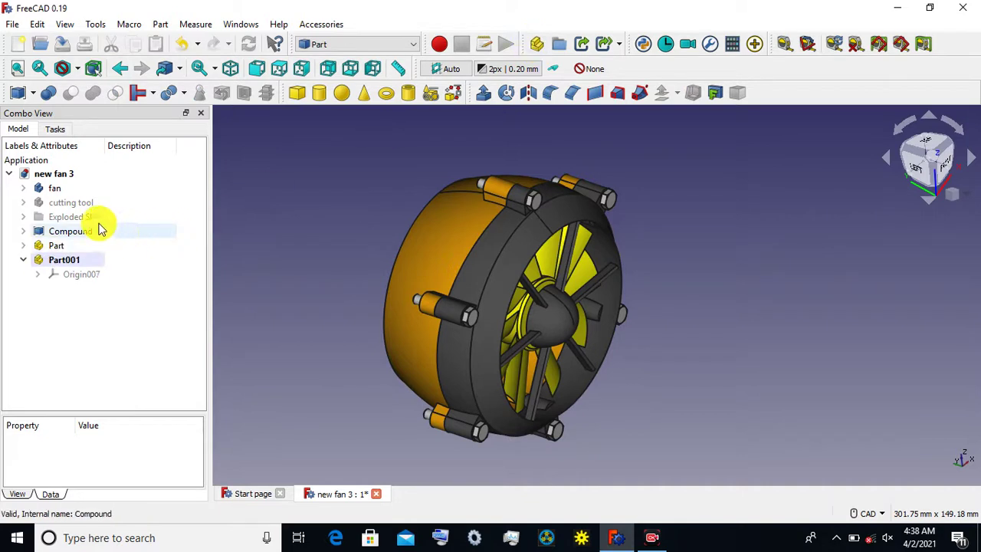
{"action": "left_click", "coordinate": [63, 259]}
{"action": "left_click", "coordinate": [253, 213]}
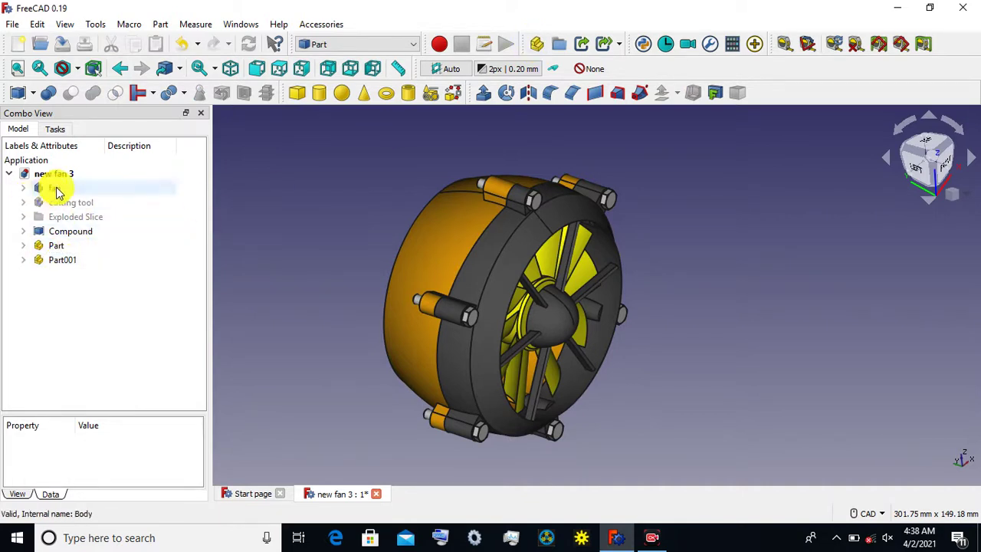
{"action": "left_click", "coordinate": [57, 188]}
Move the fan body into the first Part and label that Part fan001.
{"action": "mouse_move", "coordinate": [32, 243]}
{"action": "left_mouse_down"}
{"action": "mouse_move", "coordinate": [54, 245]}
{"action": "mouse_move", "coordinate": [34, 245]}
{"action": "left_mouse_up"}
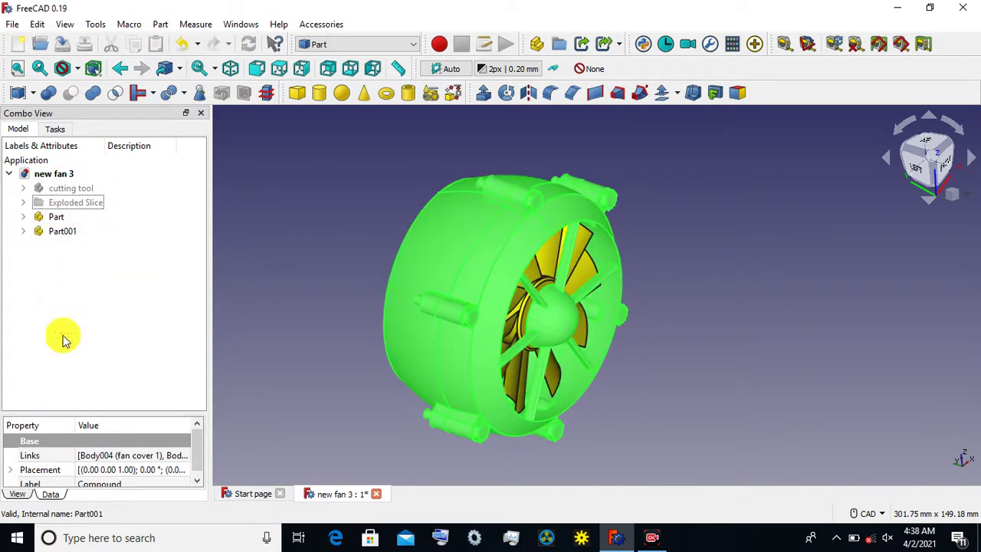
{"action": "left_click_drag", "start_coordinate": [93, 412], "coordinate": [87, 249]}
{"action": "left_click", "coordinate": [58, 217]}
{"action": "left_click", "coordinate": [117, 376]}
{"action": "type", "text": "fa"}
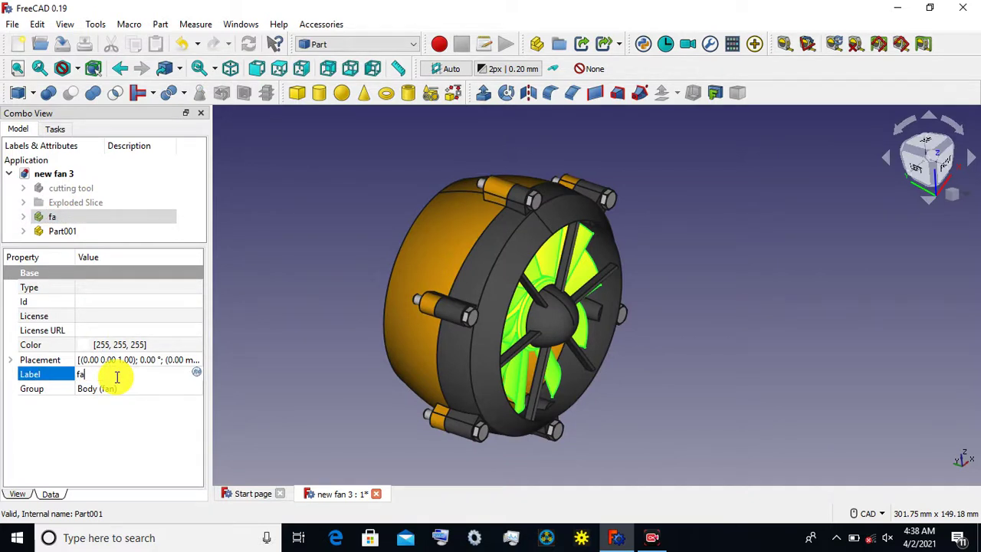
{"action": "type", "text": "n"}
Label Part001, holding the Compound, as 'fan cover'.
{"action": "left_click", "coordinate": [61, 231]}
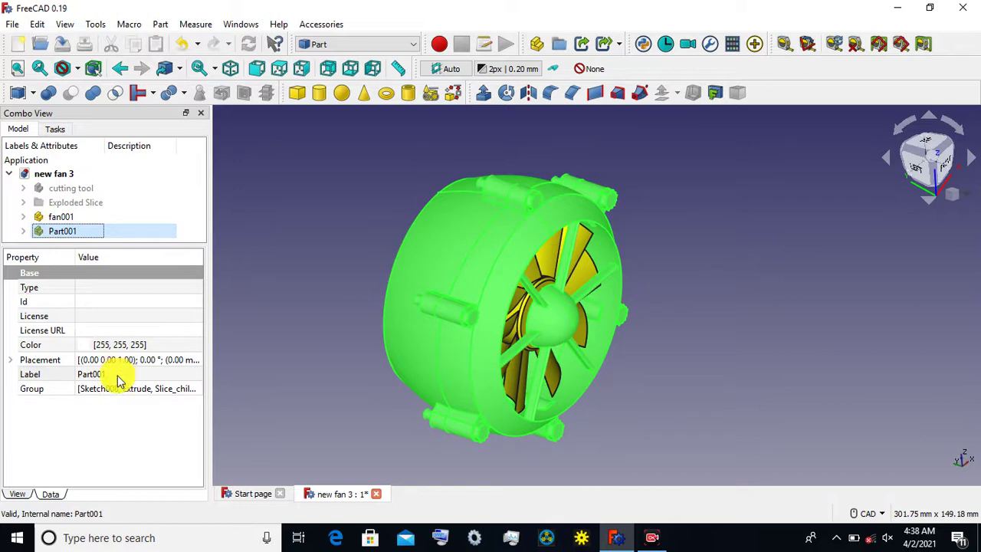
{"action": "left_click", "coordinate": [119, 375]}
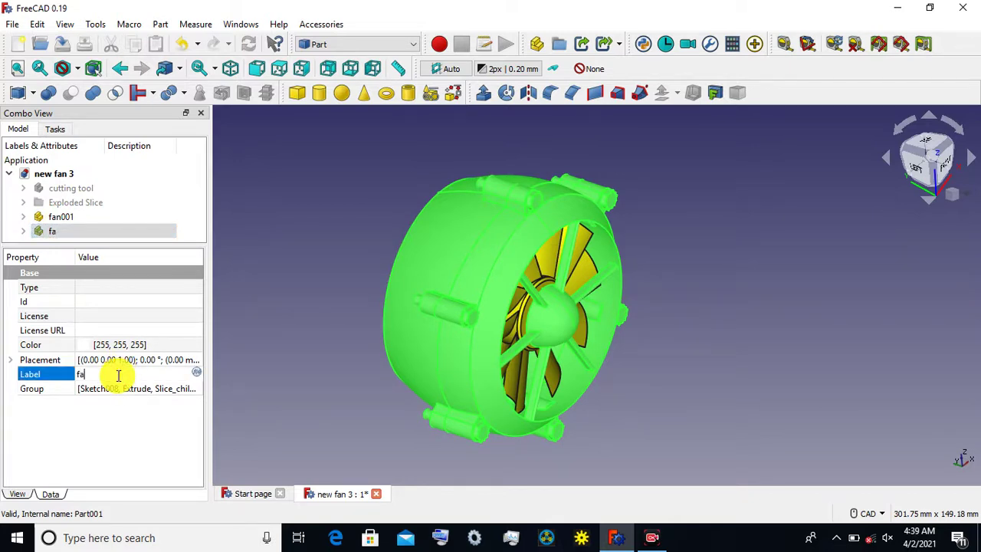
{"action": "type", "text": "fan cove"}
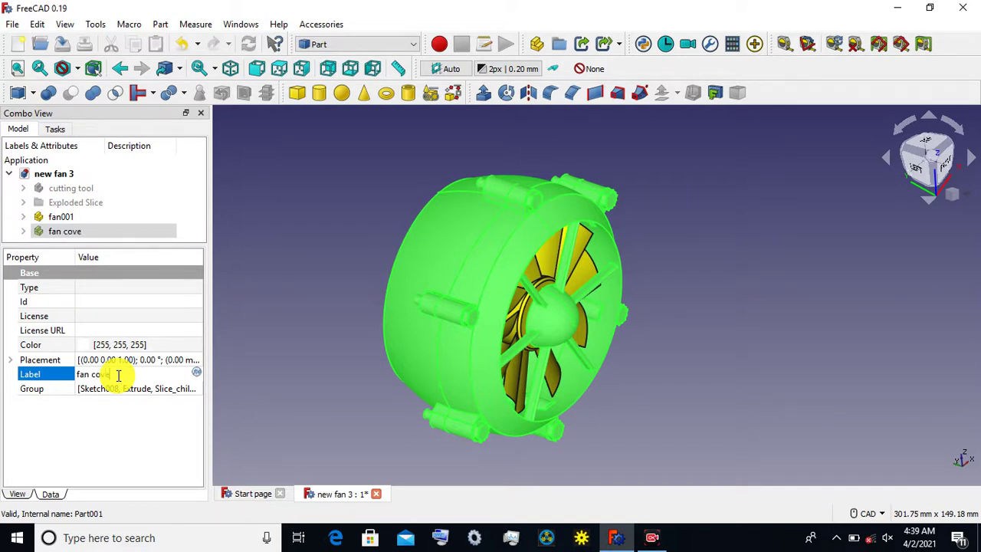
{"action": "type", "text": "r"}
{"action": "key", "text": "Return"}
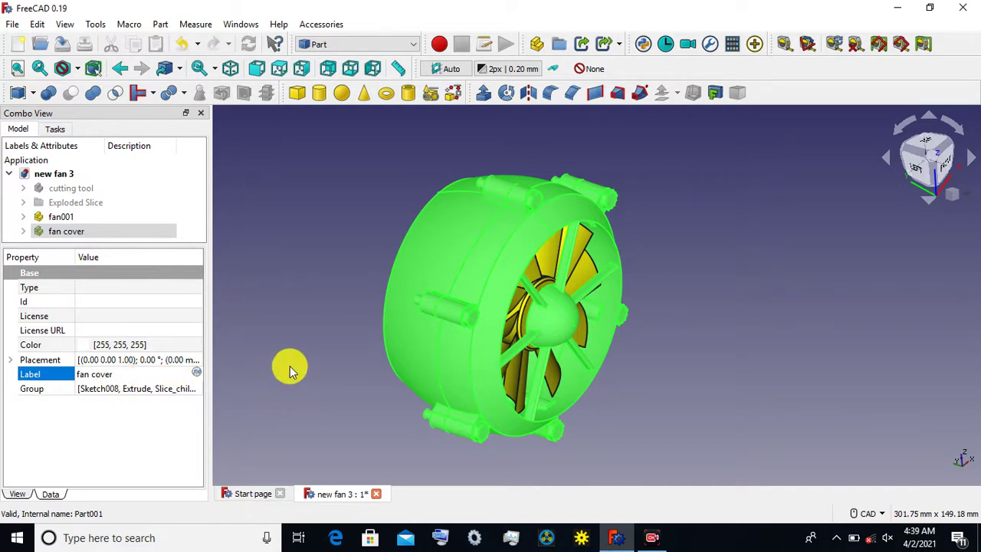
{"action": "left_click", "coordinate": [39, 389]}
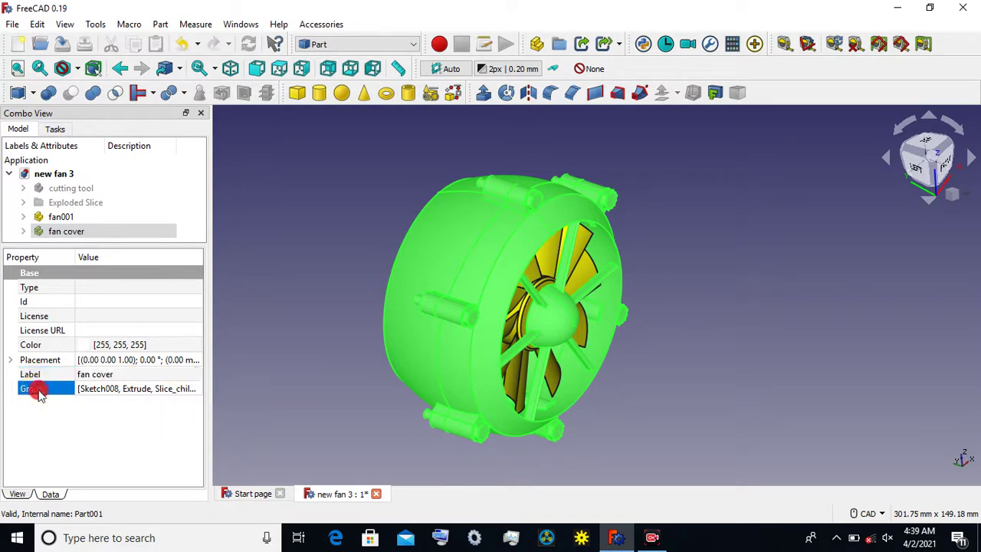
{"action": "left_click", "coordinate": [193, 389]}
{"action": "left_click", "coordinate": [193, 389]}
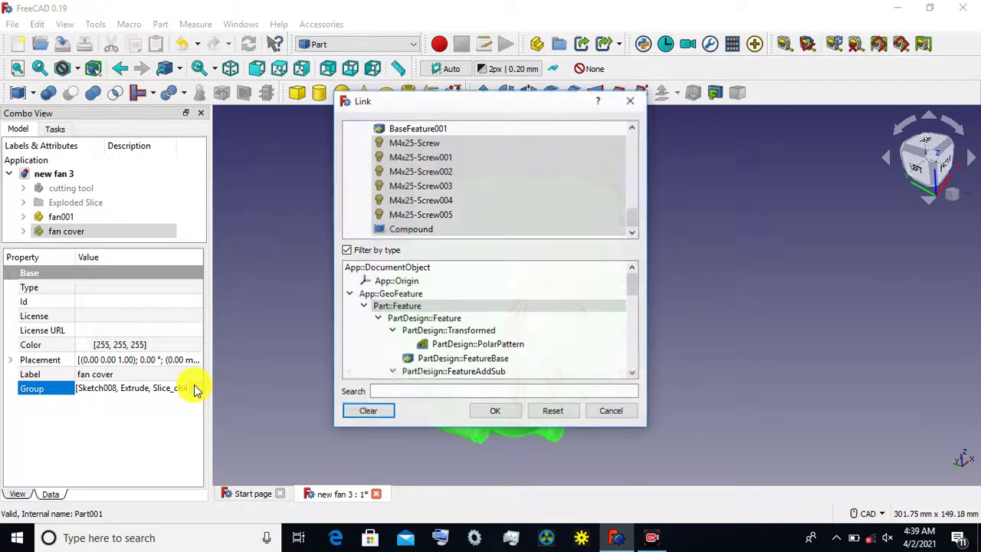
{"action": "scroll", "coordinate": [498, 162], "scroll_direction": "up", "scroll_amount": 2}
{"action": "scroll", "coordinate": [481, 153], "scroll_direction": "up", "scroll_amount": 2}
{"action": "scroll", "coordinate": [482, 156], "scroll_direction": "up", "scroll_amount": 1}
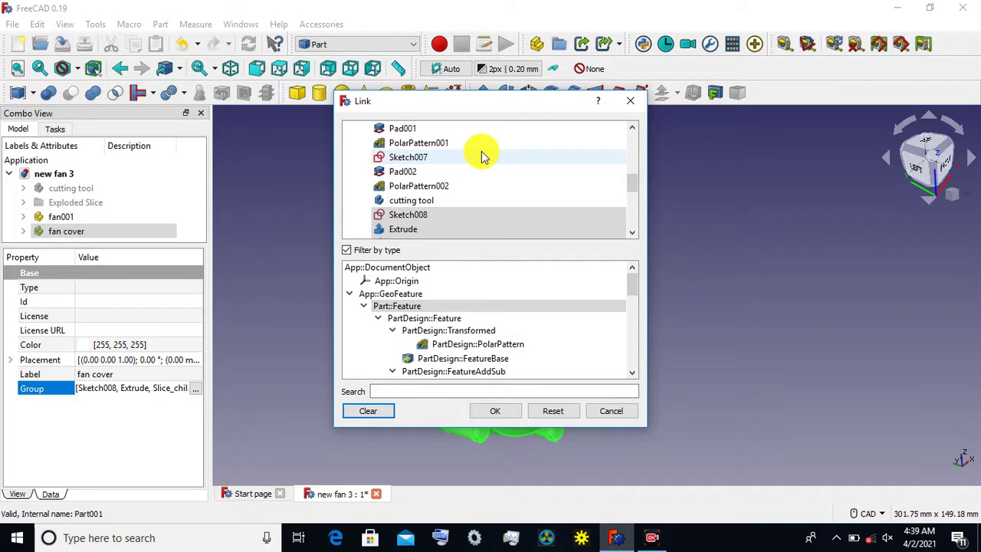
{"action": "scroll", "coordinate": [482, 156], "scroll_direction": "down", "scroll_amount": 1}
{"action": "scroll", "coordinate": [482, 157], "scroll_direction": "down", "scroll_amount": 1}
{"action": "scroll", "coordinate": [482, 156], "scroll_direction": "down", "scroll_amount": 2}
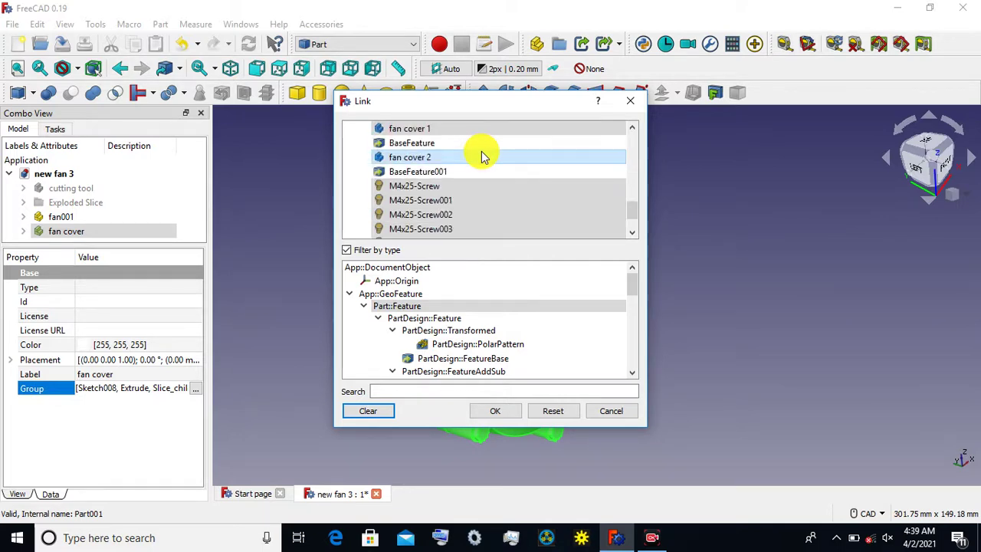
{"action": "scroll", "coordinate": [482, 157], "scroll_direction": "down", "scroll_amount": 1}
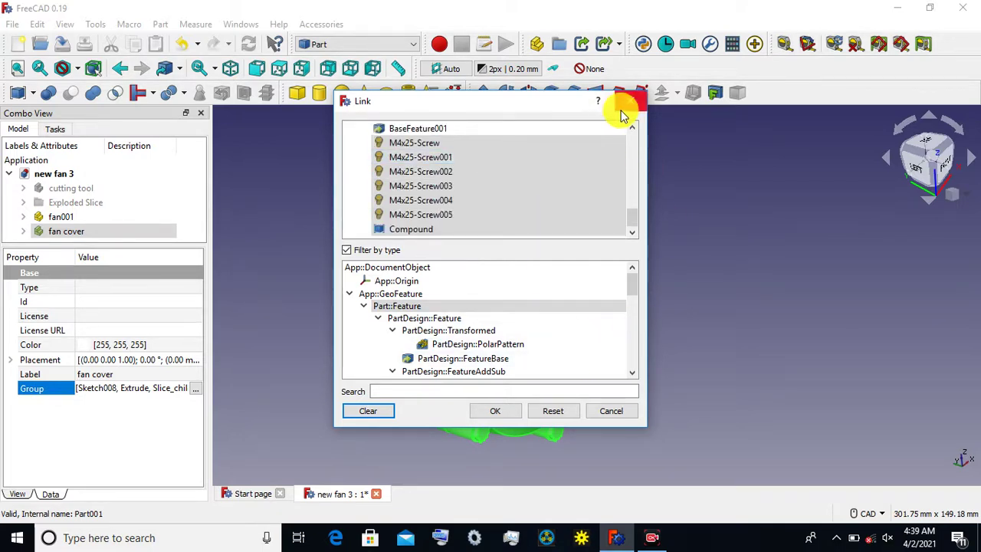
{"action": "left_click", "coordinate": [624, 110]}
{"action": "left_click", "coordinate": [362, 201]}
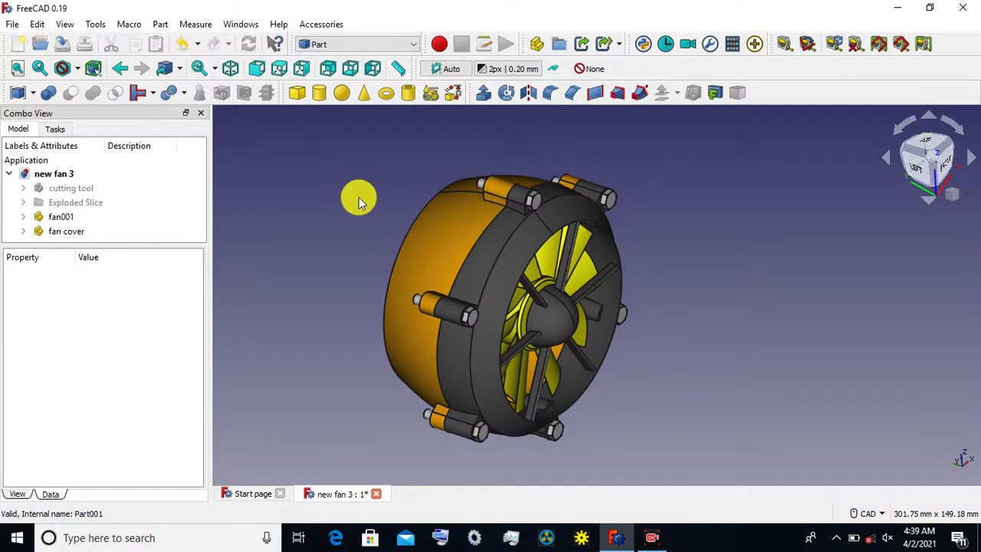
{"action": "left_click_drag", "start_coordinate": [85, 243], "coordinate": [98, 368]}
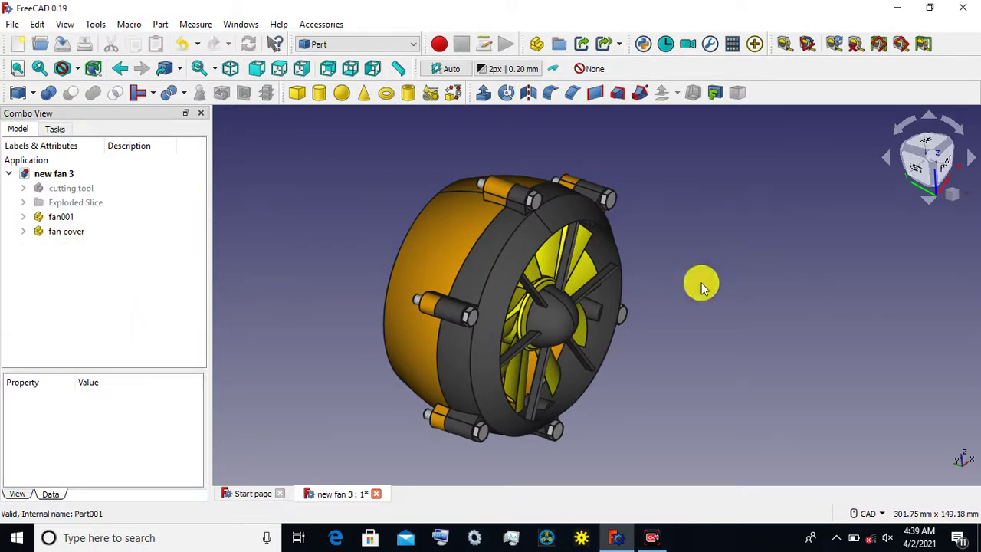
{"action": "mouse_move", "coordinate": [703, 293]}
{"action": "middle_mouse_down"}
{"action": "mouse_move", "coordinate": [628, 307]}
{"action": "mouse_move", "coordinate": [602, 284]}
{"action": "mouse_move", "coordinate": [619, 271]}
{"action": "mouse_move", "coordinate": [660, 284]}
{"action": "mouse_move", "coordinate": [652, 276]}
{"action": "middle_mouse_up"}
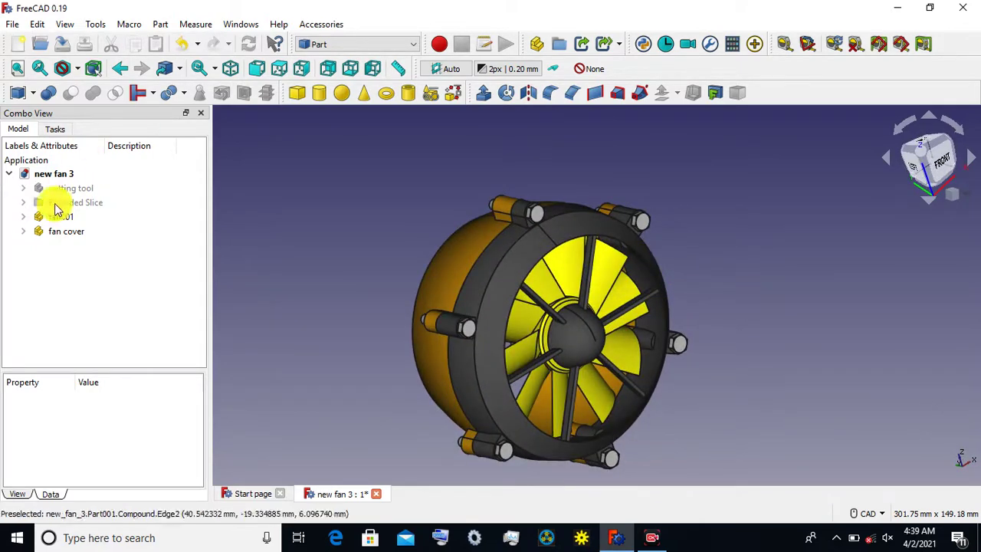
Expand the fan cover and fan001 Parts in the tree and select the fan body.
{"action": "left_click", "coordinate": [17, 234]}
{"action": "left_click", "coordinate": [22, 232]}
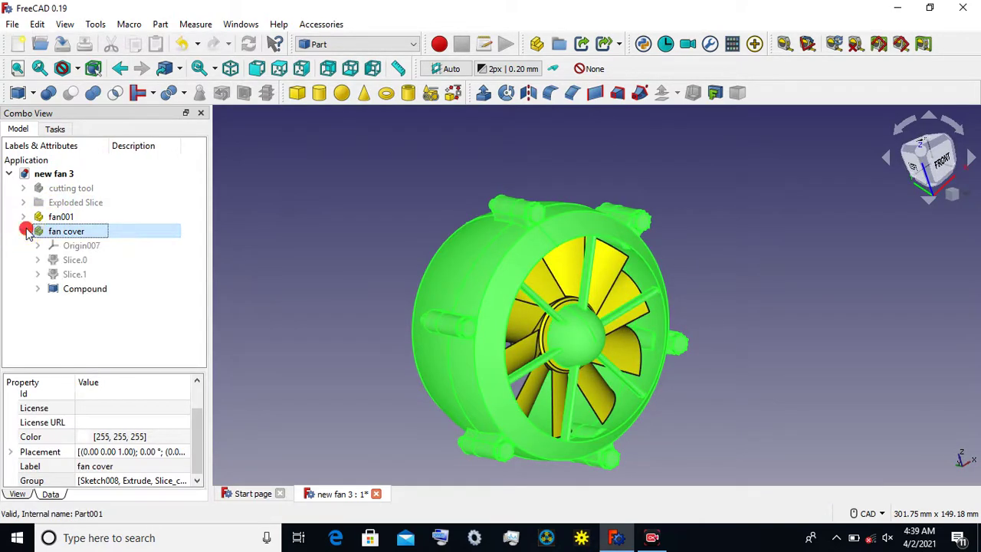
{"action": "left_click", "coordinate": [65, 290]}
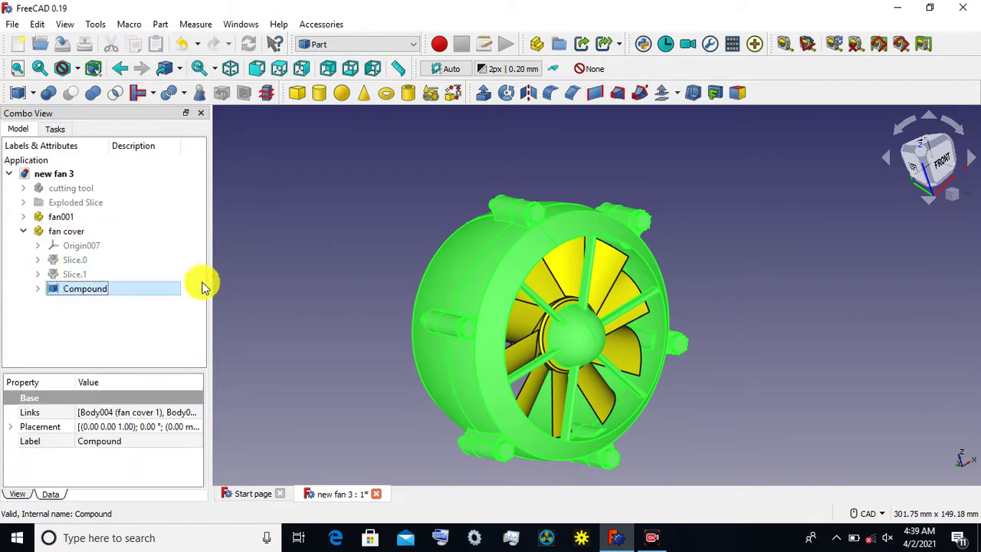
{"action": "left_click", "coordinate": [267, 272]}
{"action": "left_click", "coordinate": [23, 231]}
{"action": "left_click", "coordinate": [23, 217]}
{"action": "left_click", "coordinate": [73, 247]}
Set the fan body's shape colour to orange #ffaa00 and close the Appearance settings.
{"action": "right_click", "coordinate": [77, 256]}
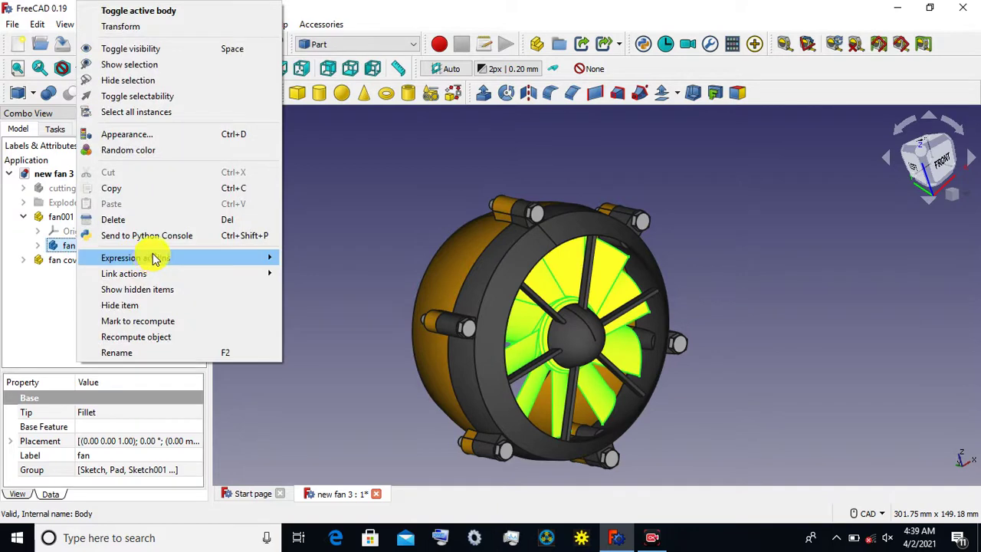
{"action": "left_click", "coordinate": [131, 135]}
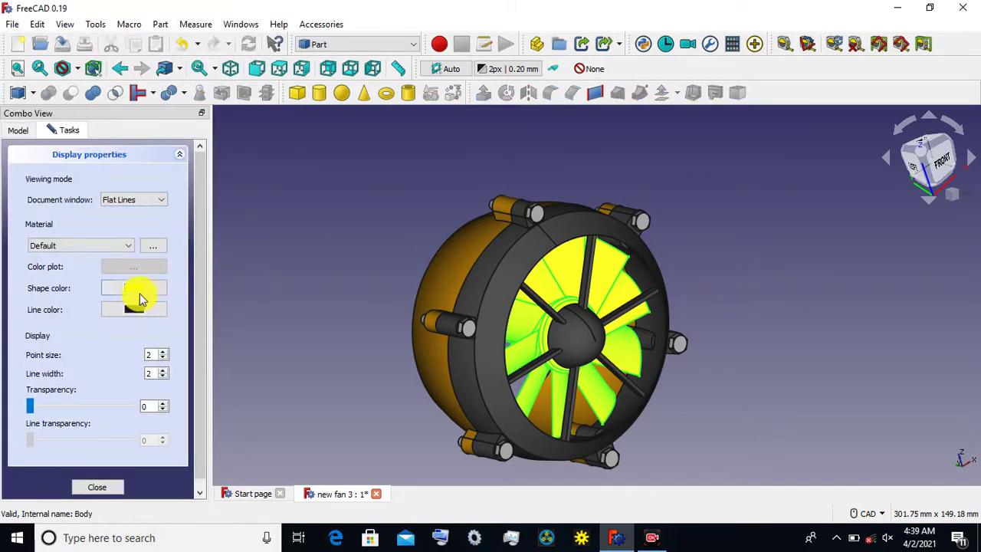
{"action": "left_click", "coordinate": [139, 294]}
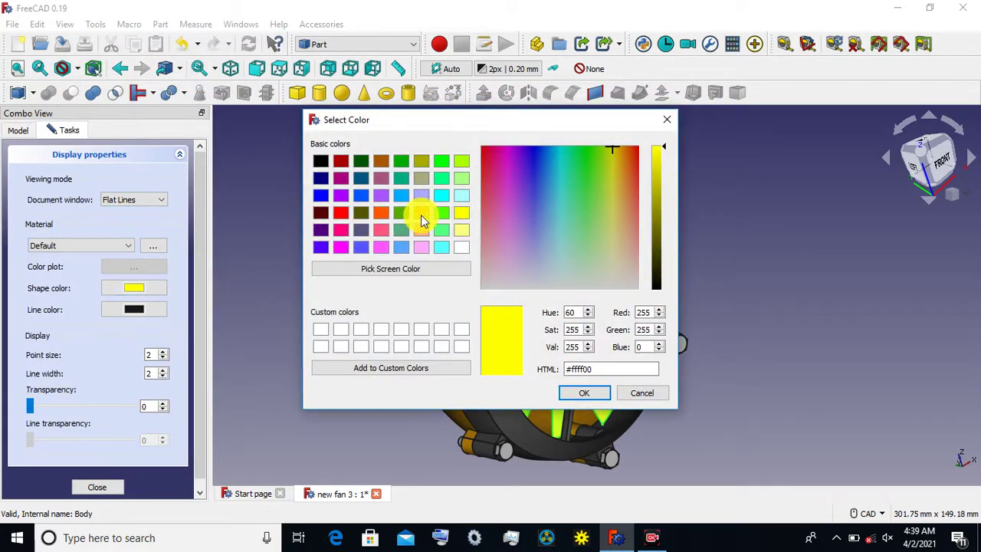
{"action": "left_click", "coordinate": [421, 216]}
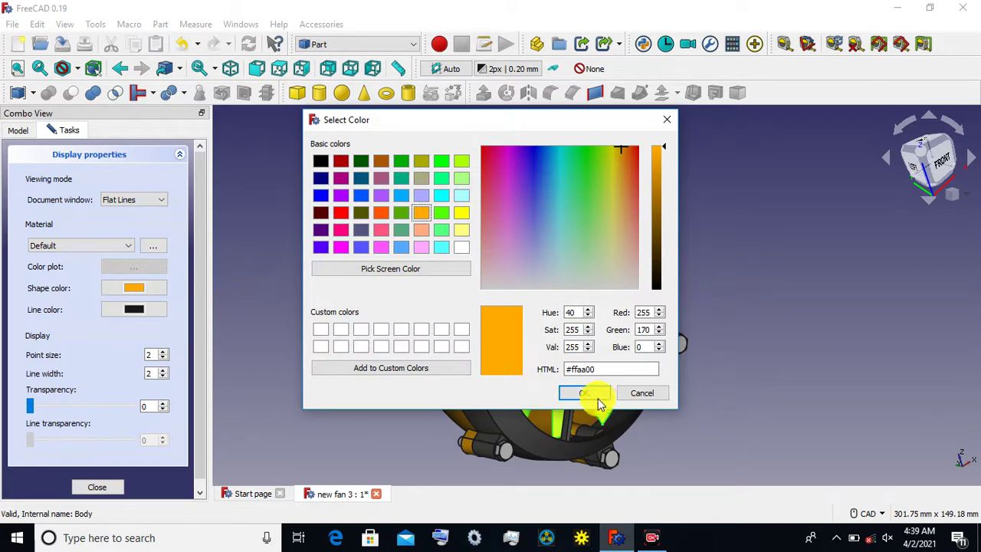
{"action": "left_click", "coordinate": [584, 392]}
{"action": "left_click", "coordinate": [339, 356]}
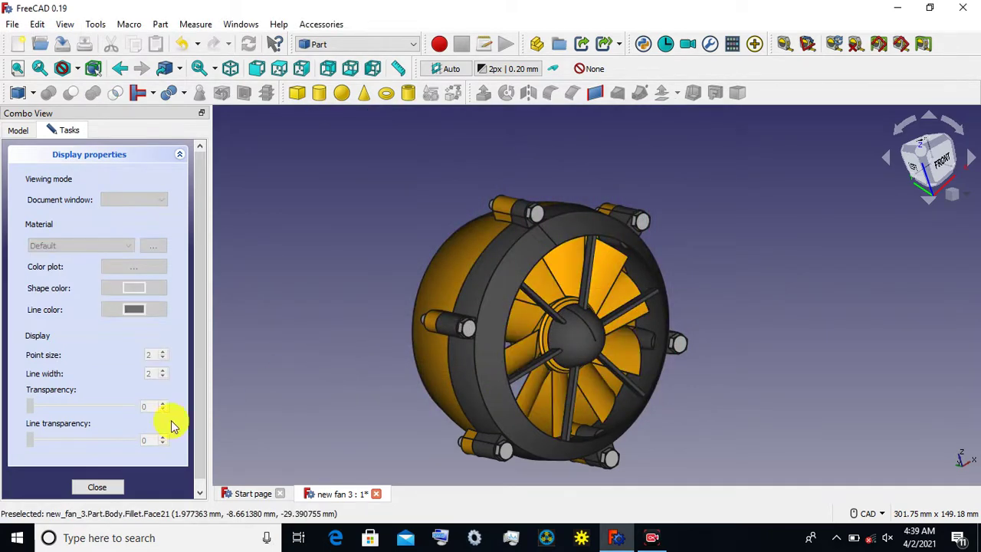
{"action": "left_click", "coordinate": [101, 487]}
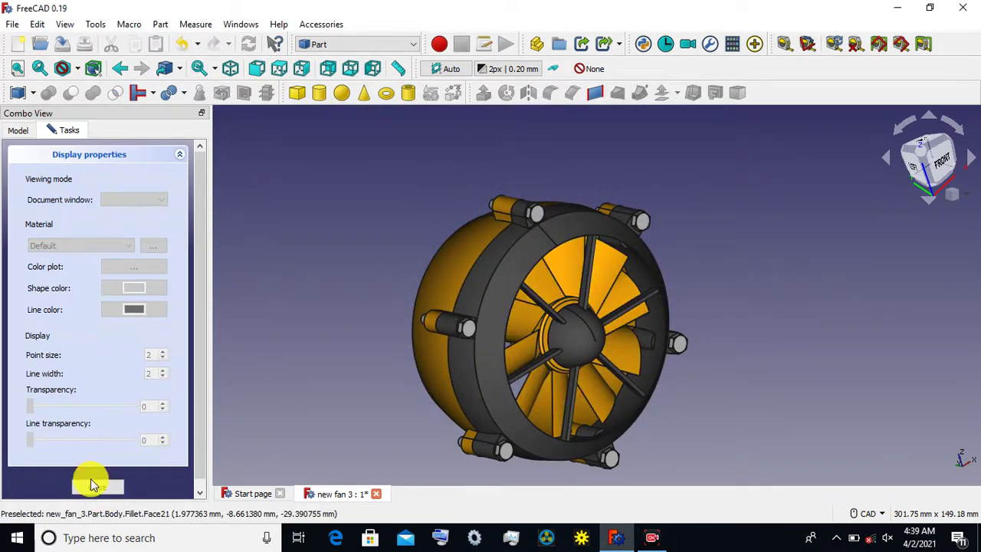
{"action": "left_click", "coordinate": [91, 487]}
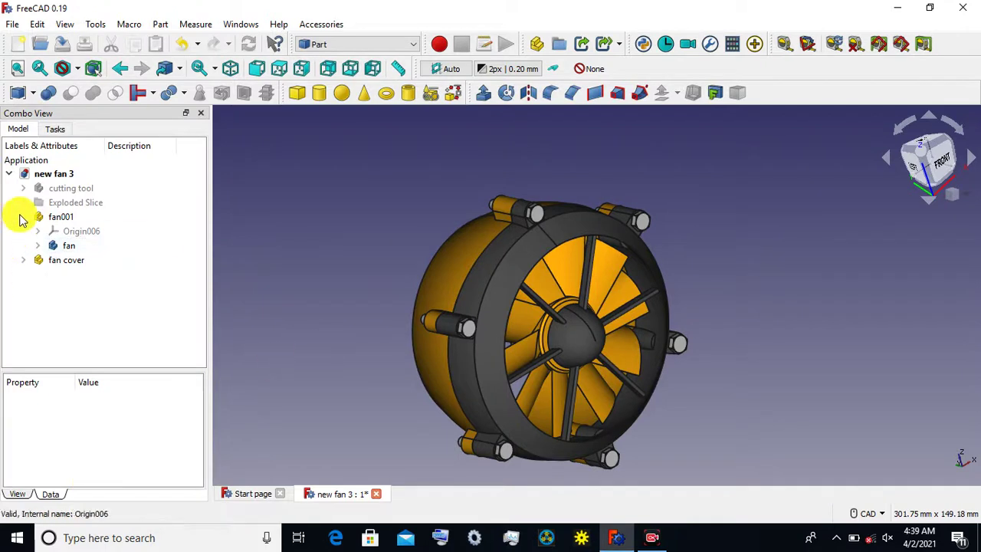
Collapse fan001, expand fan cover, resize the tree and pan before showing the workbench list.
{"action": "left_click", "coordinate": [23, 216]}
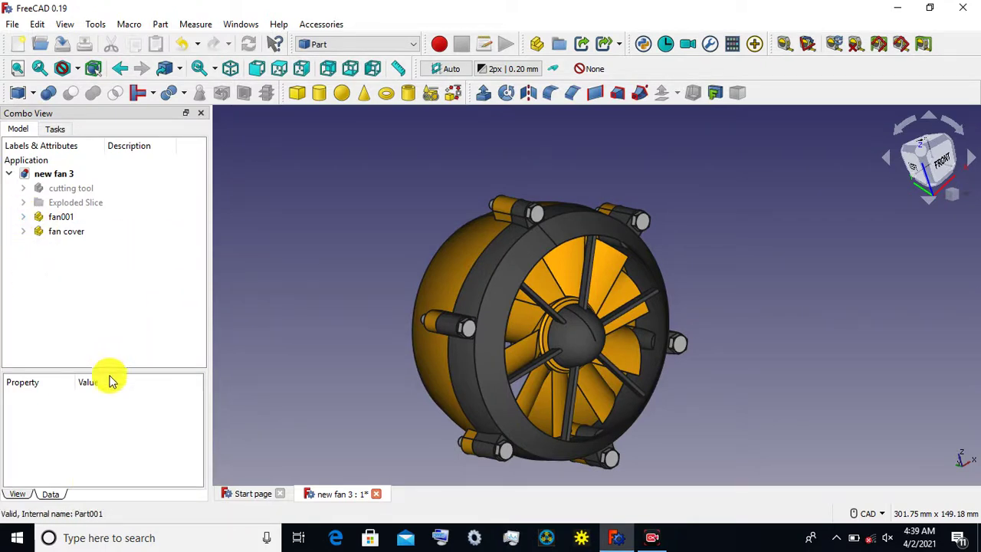
{"action": "left_click_drag", "start_coordinate": [111, 369], "coordinate": [131, 262]}
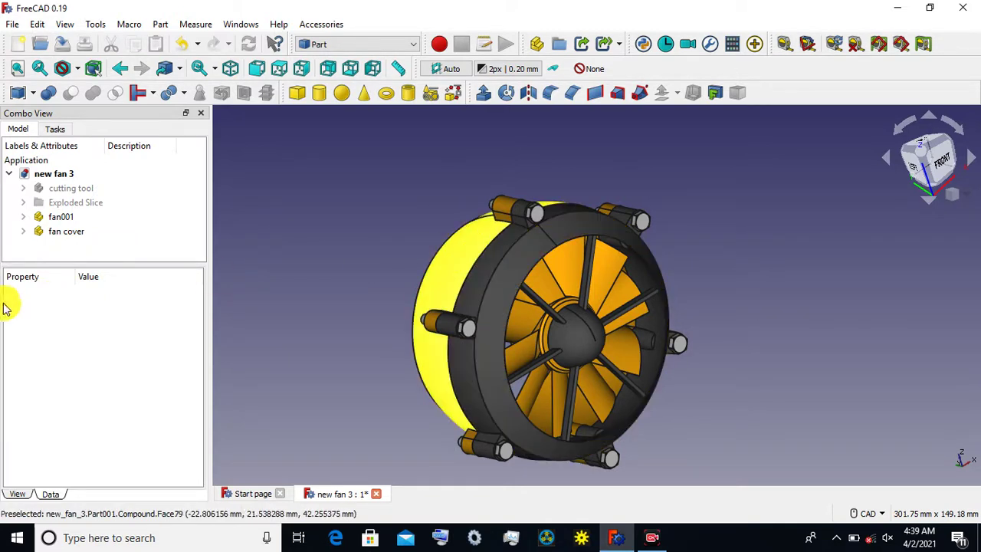
{"action": "left_click", "coordinate": [56, 232]}
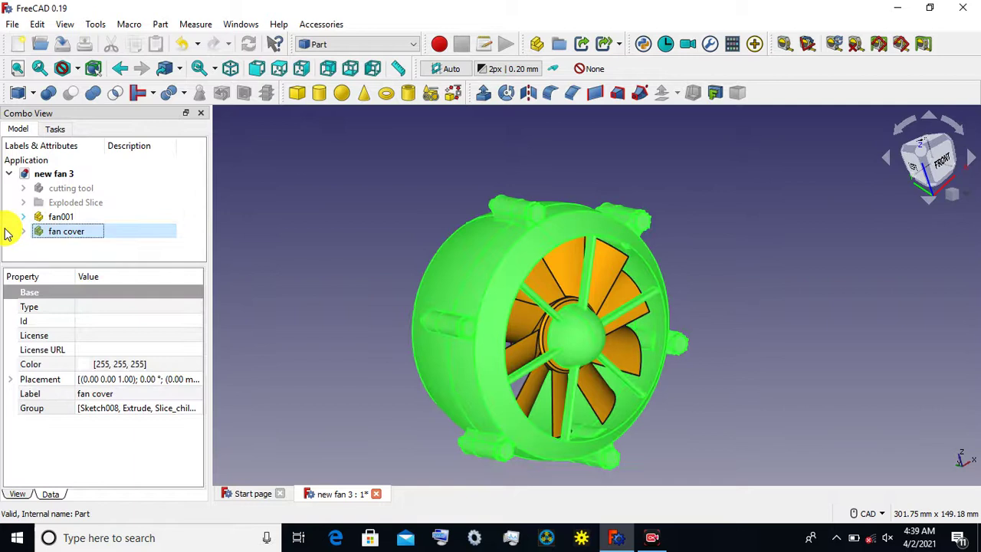
{"action": "left_click", "coordinate": [23, 231]}
{"action": "left_click", "coordinate": [335, 195]}
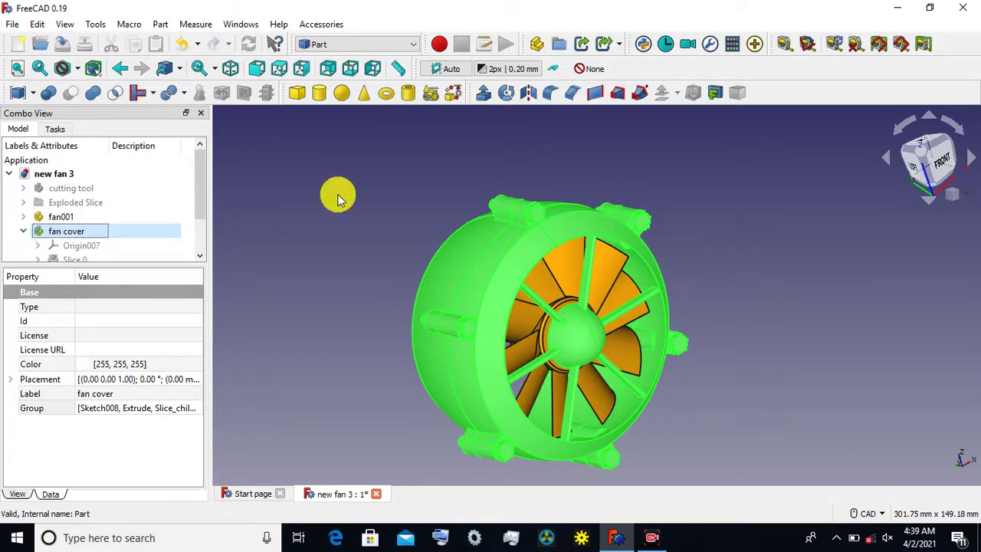
{"action": "left_click_drag", "start_coordinate": [119, 262], "coordinate": [119, 237]}
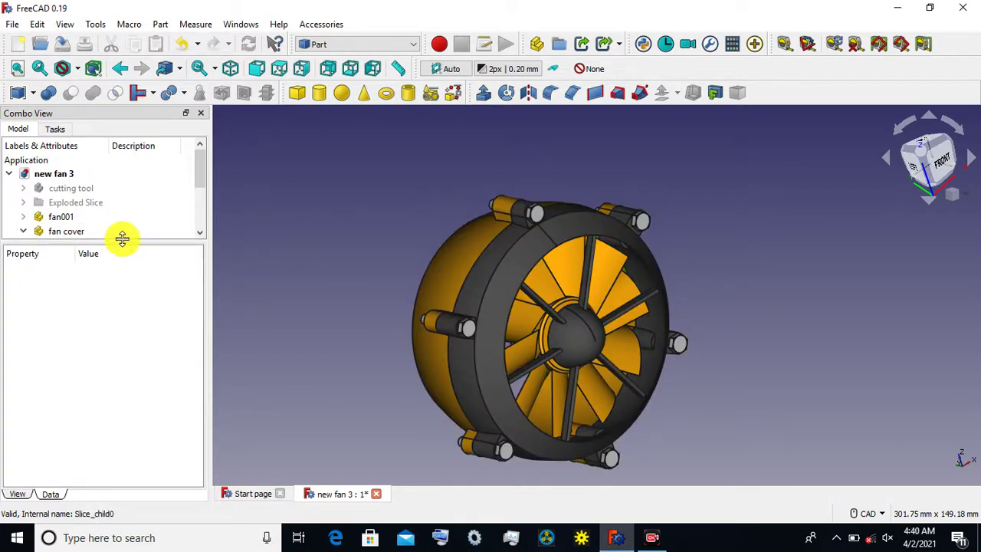
{"action": "middle_click_drag", "start_coordinate": [379, 187], "coordinate": [353, 147]}
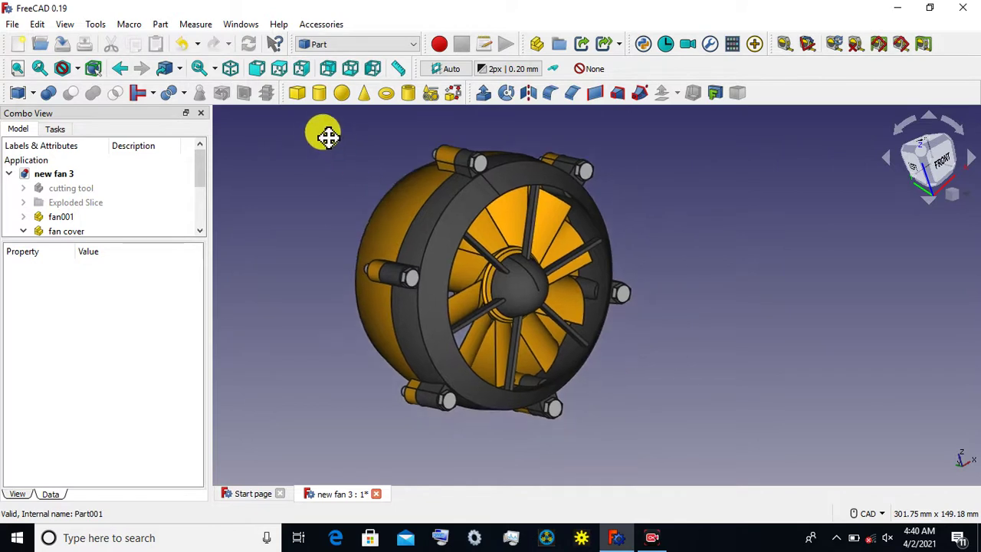
{"action": "left_click", "coordinate": [344, 49]}
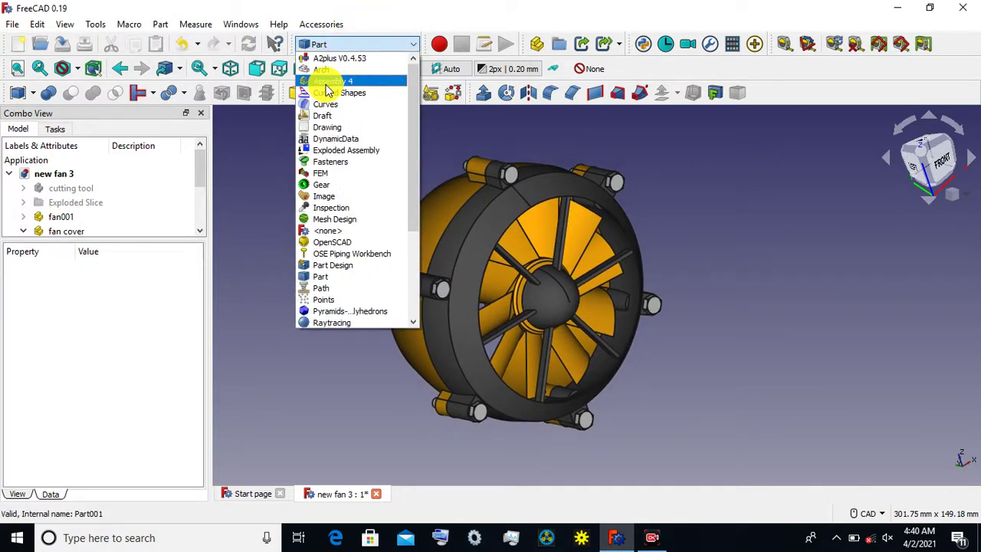
Switch to the Assembly 4 workbench and enlarge the model tree panel.
{"action": "left_click", "coordinate": [328, 81]}
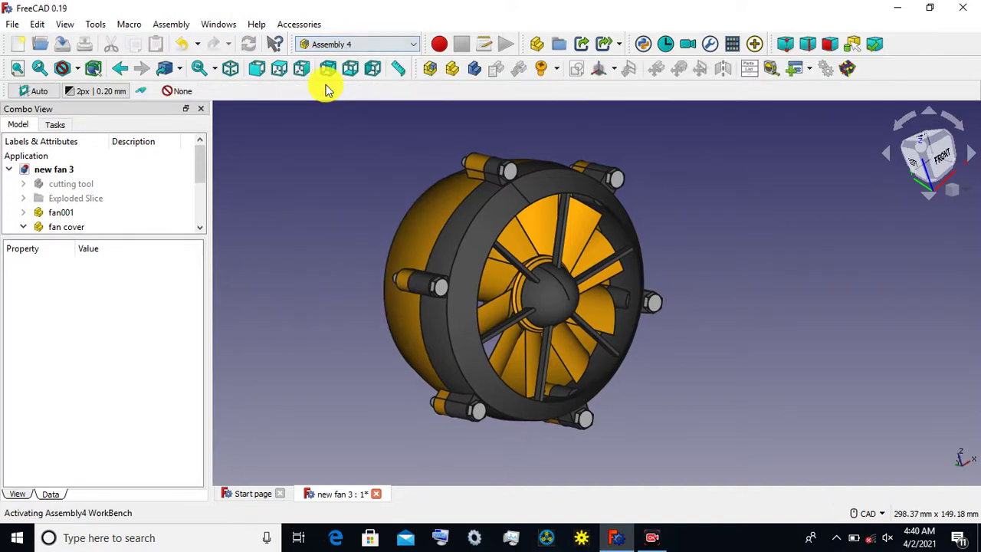
{"action": "left_click_drag", "start_coordinate": [120, 236], "coordinate": [121, 396]}
{"action": "left_click", "coordinate": [23, 227]}
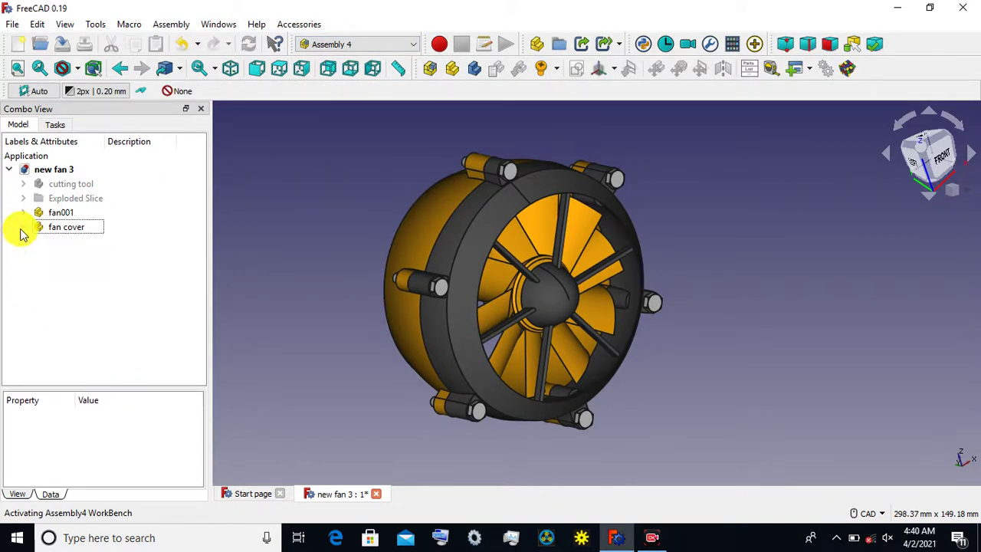
Create an assembly Model and inspect the resulting Parts and Model groups.
{"action": "left_click", "coordinate": [427, 69]}
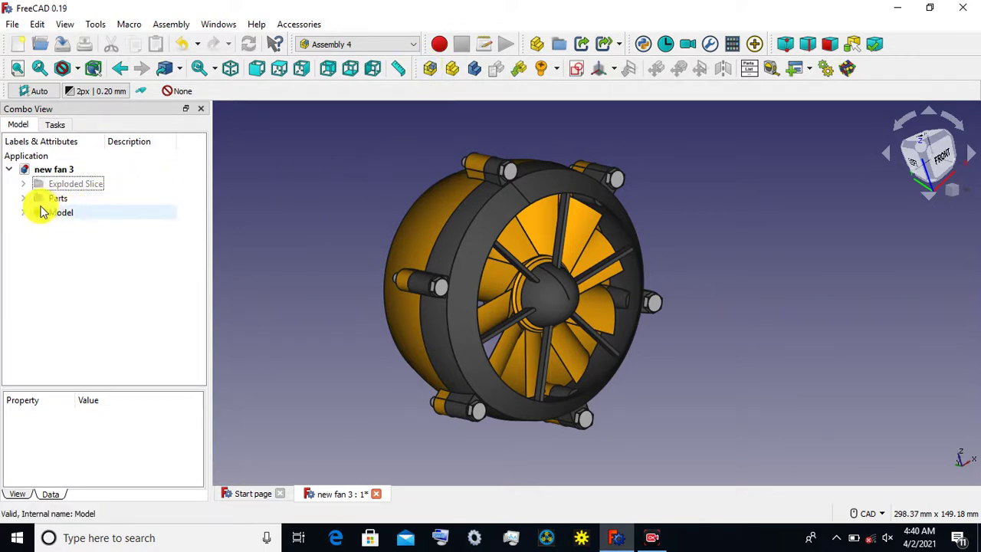
{"action": "left_click", "coordinate": [24, 199]}
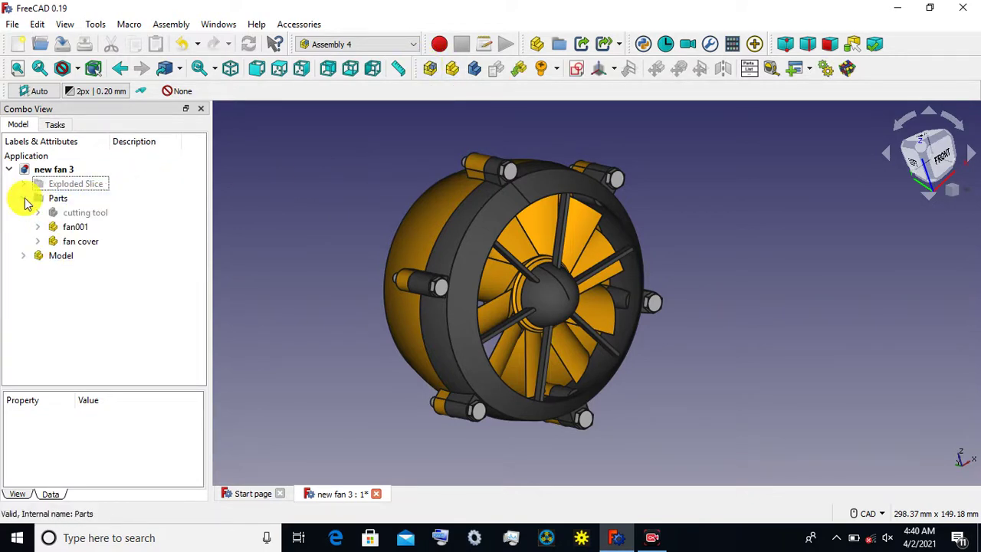
{"action": "left_click", "coordinate": [24, 199]}
{"action": "left_click", "coordinate": [24, 214]}
{"action": "left_click", "coordinate": [24, 213]}
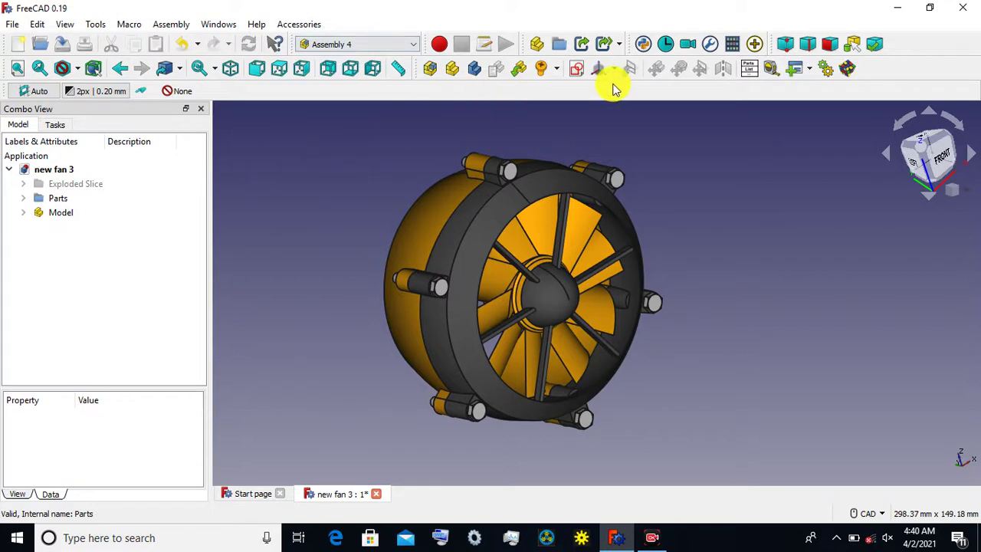
Add a float variable named rotate with value 10.00 to the Model.
{"action": "left_click", "coordinate": [794, 70]}
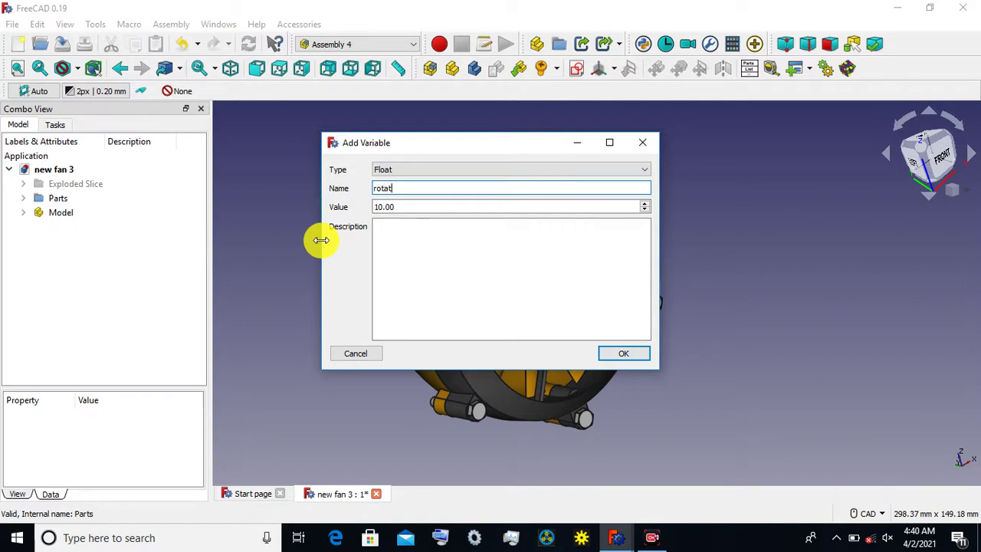
{"action": "type", "text": "e"}
{"action": "left_click", "coordinate": [622, 354]}
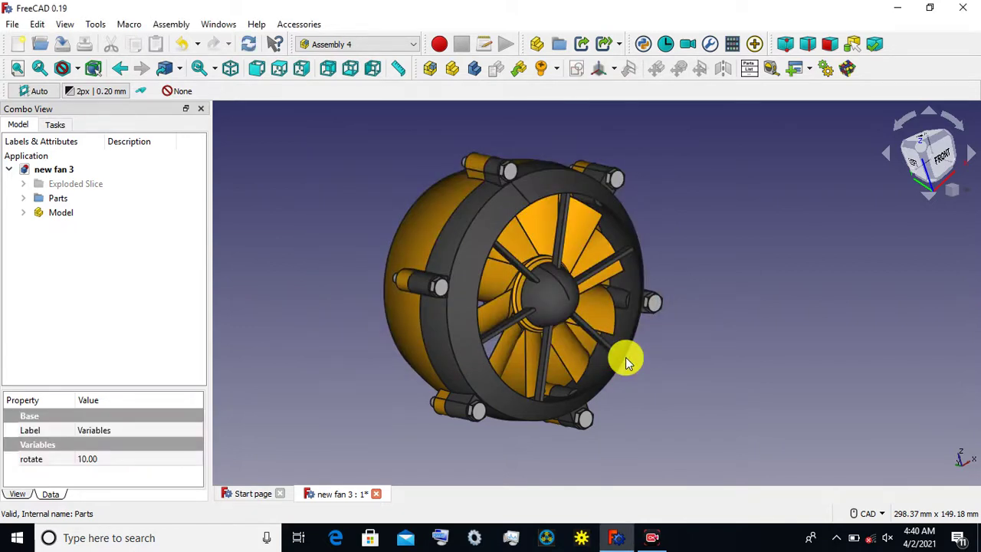
{"action": "left_click", "coordinate": [23, 213]}
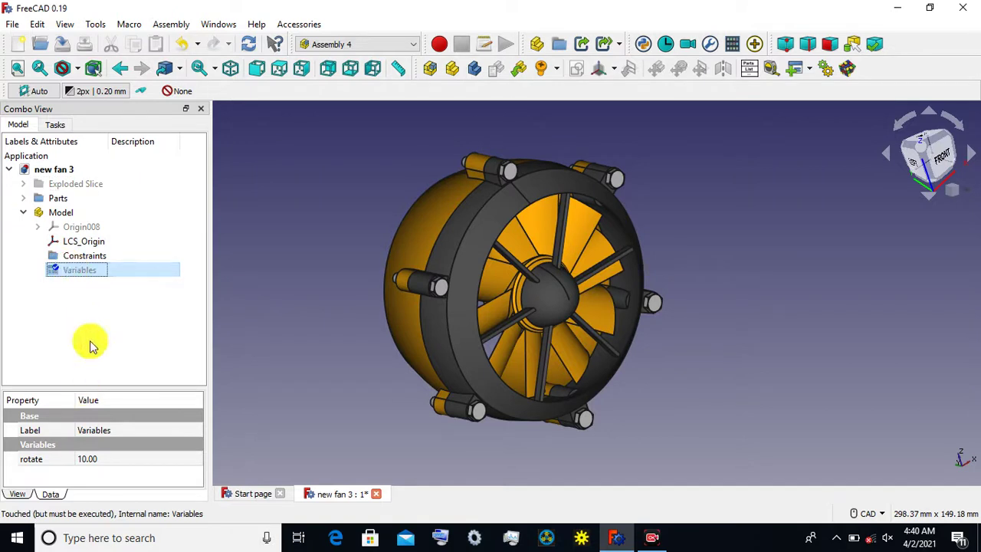
Select the Model's Variables and recompute the document to apply rotate.
{"action": "left_click", "coordinate": [90, 376]}
{"action": "left_click_drag", "start_coordinate": [90, 386], "coordinate": [108, 288]}
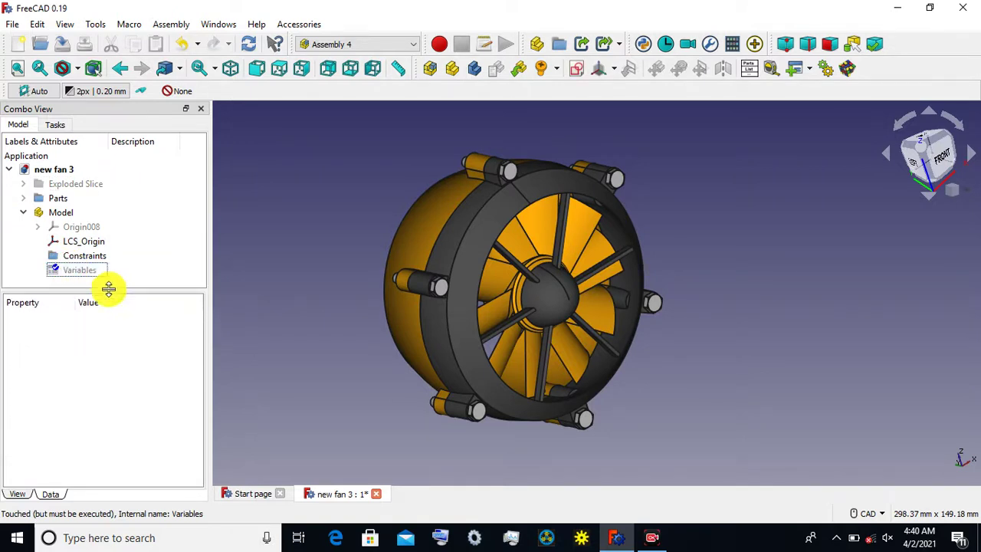
{"action": "left_click", "coordinate": [98, 264]}
{"action": "left_click", "coordinate": [92, 273]}
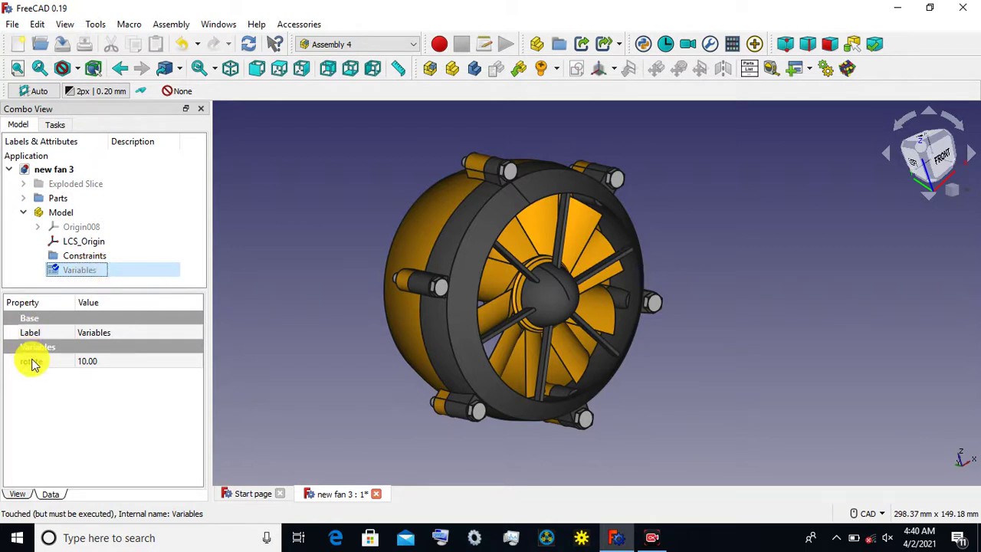
{"action": "left_click", "coordinate": [248, 44]}
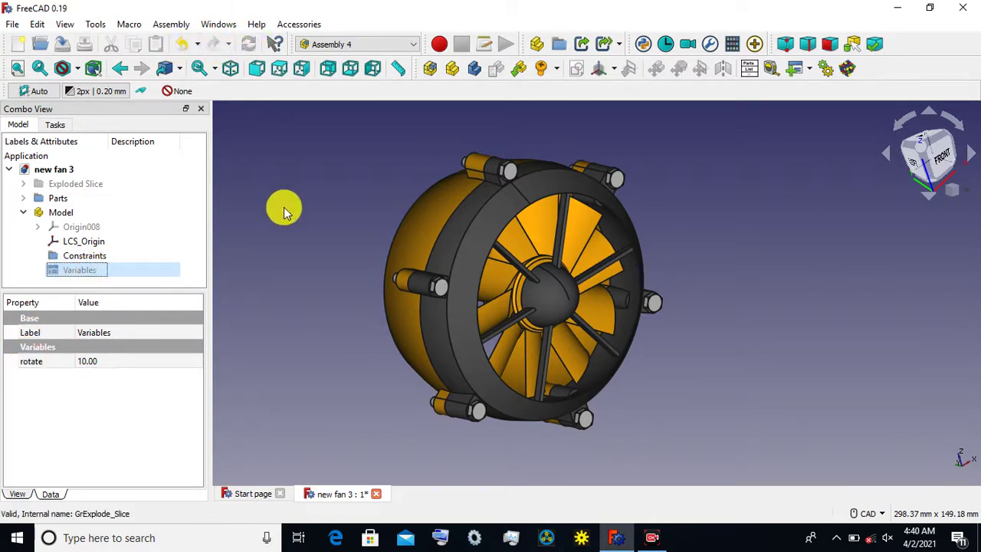
{"action": "left_click", "coordinate": [82, 285]}
{"action": "left_click_drag", "start_coordinate": [87, 291], "coordinate": [86, 363]}
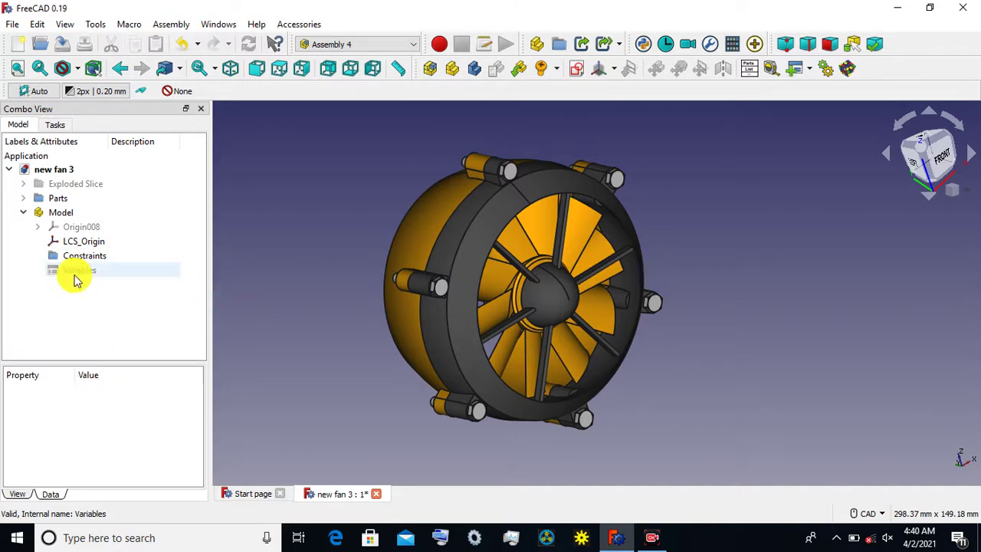
{"action": "left_click", "coordinate": [73, 271]}
{"action": "left_click", "coordinate": [240, 276]}
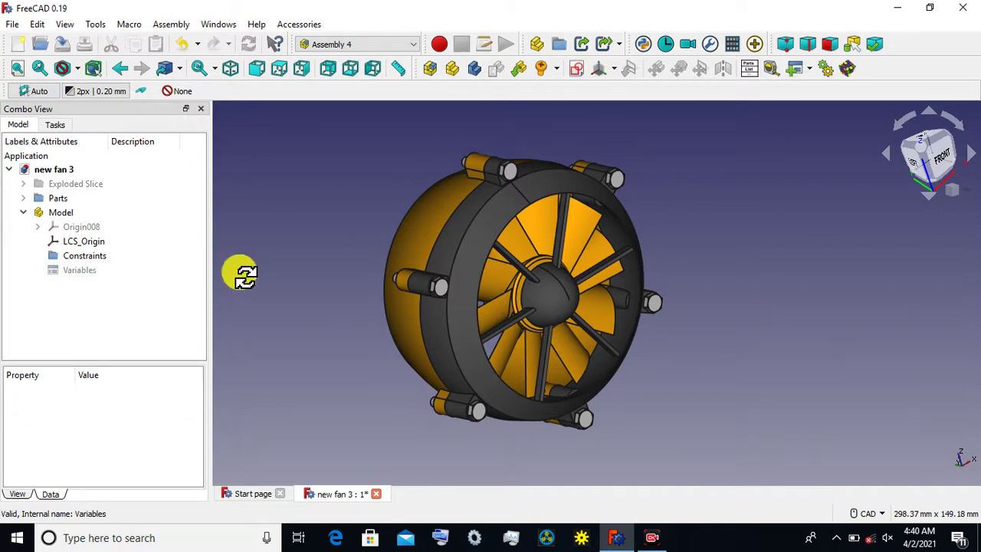
Orbit, pan and zoom in on the fan assembly, then collapse the Model node.
{"action": "middle_click_drag", "start_coordinate": [241, 275], "coordinate": [297, 297]}
{"action": "middle_click_drag", "start_coordinate": [293, 193], "coordinate": [306, 301]}
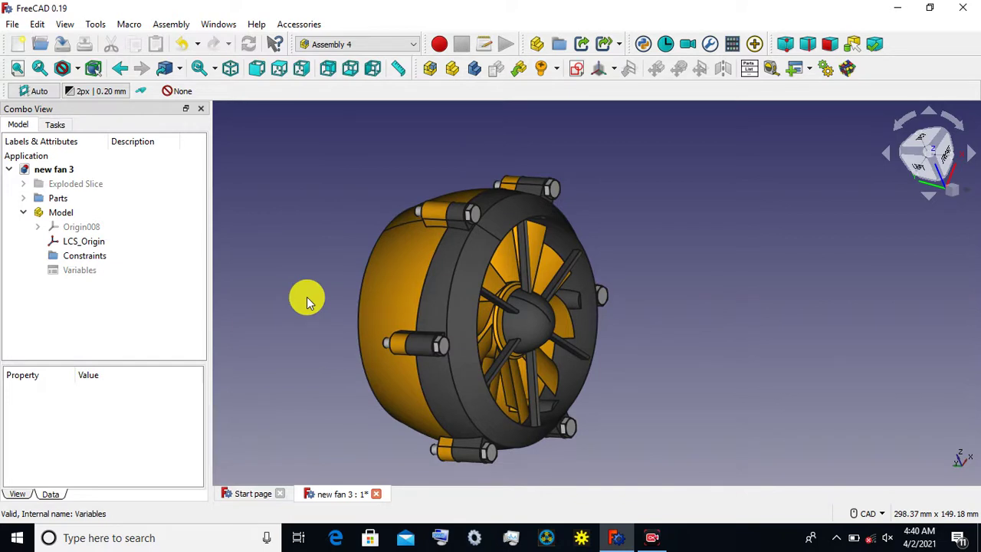
{"action": "middle_click_drag", "start_coordinate": [306, 297], "coordinate": [375, 274]}
{"action": "scroll", "coordinate": [373, 274], "scroll_direction": "up", "scroll_amount": 1}
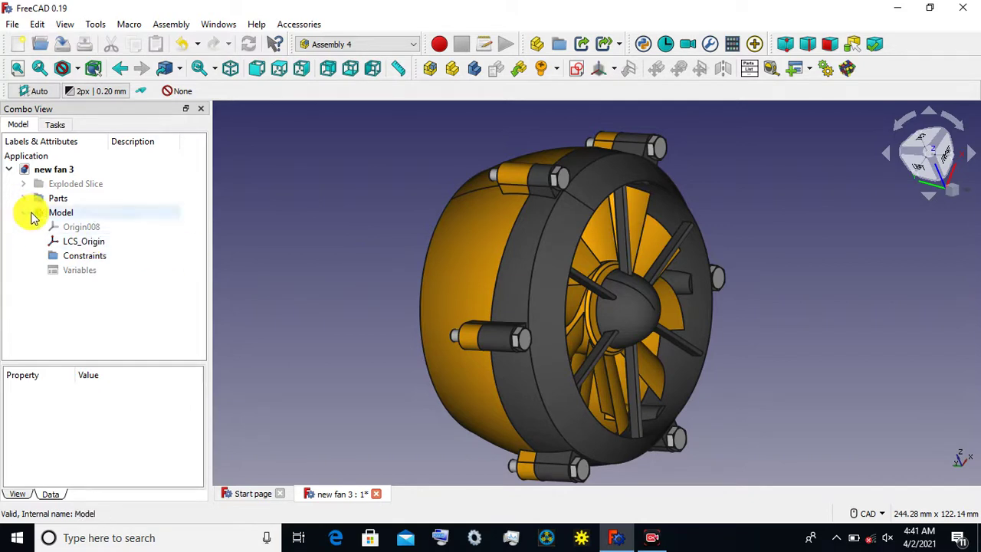
{"action": "left_click", "coordinate": [24, 212]}
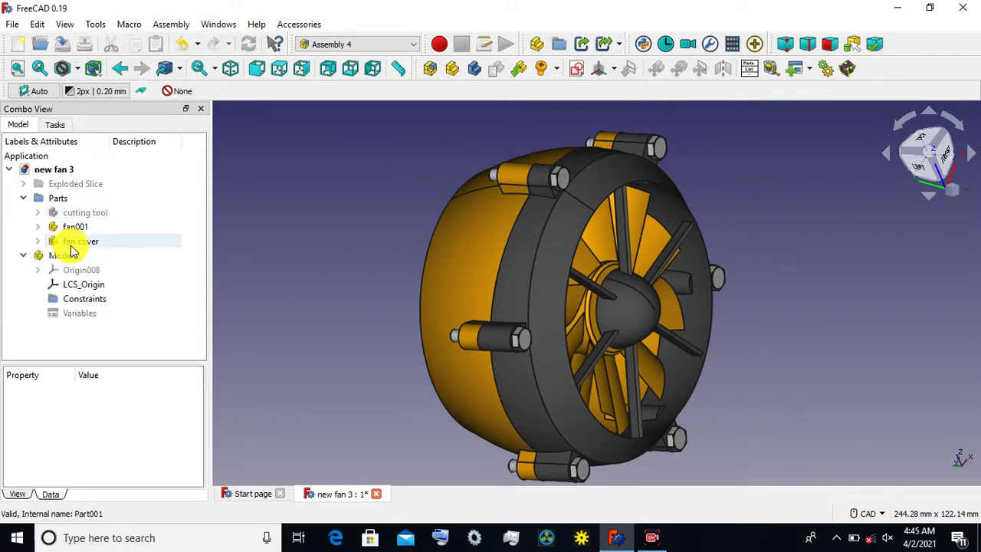
Hide the fan cover and make fan001 the active part.
{"action": "left_click", "coordinate": [80, 242]}
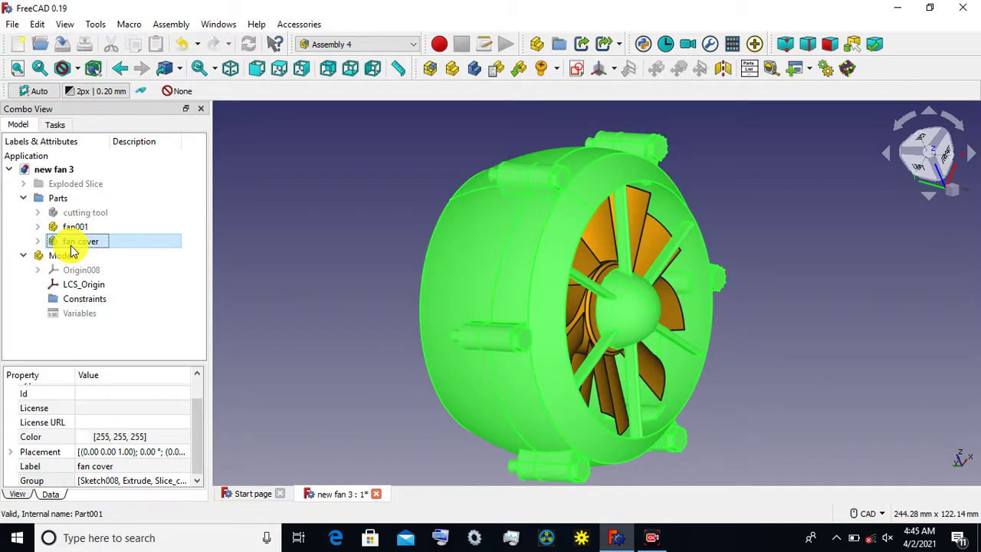
{"action": "key", "text": "space"}
{"action": "left_click", "coordinate": [313, 206]}
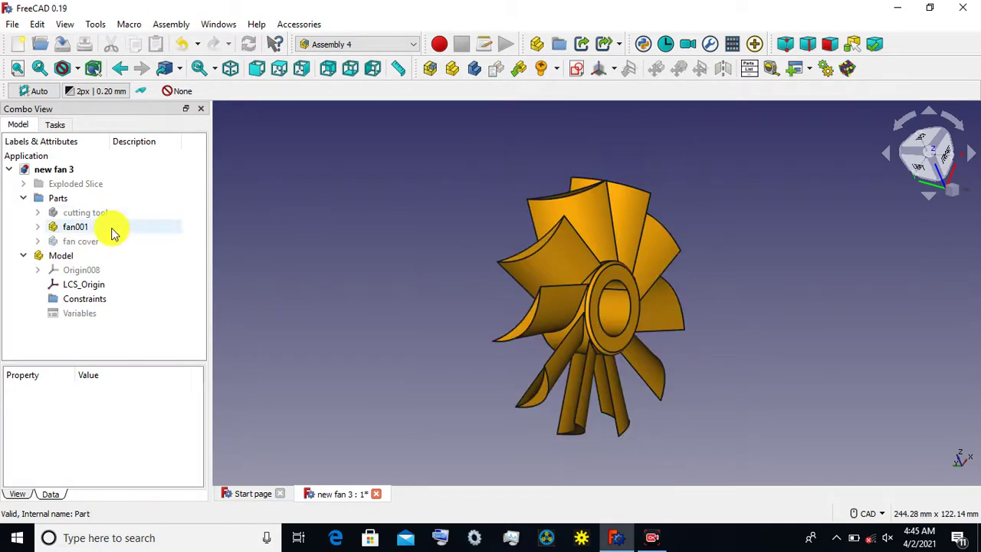
{"action": "left_click", "coordinate": [86, 226]}
{"action": "right_click", "coordinate": [84, 225]}
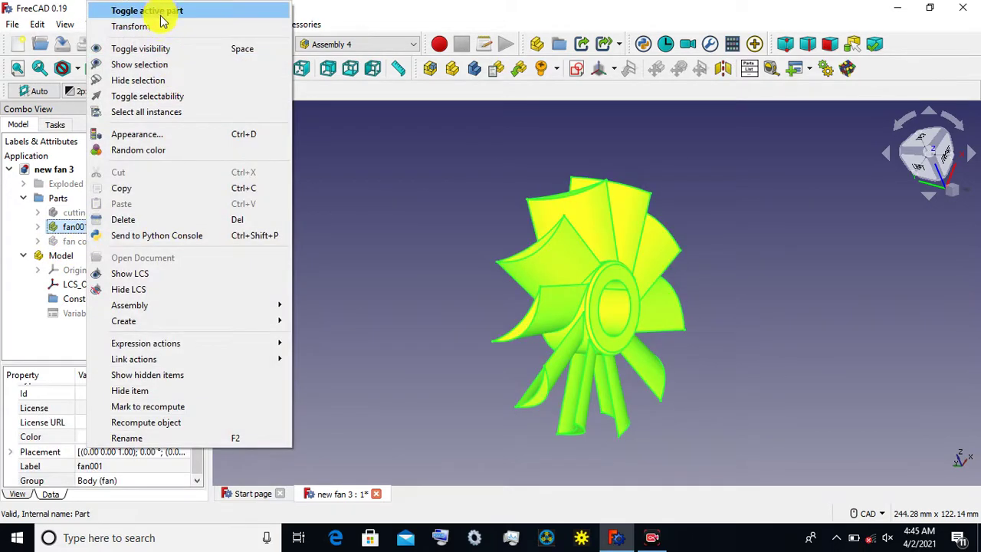
{"action": "left_click", "coordinate": [164, 10]}
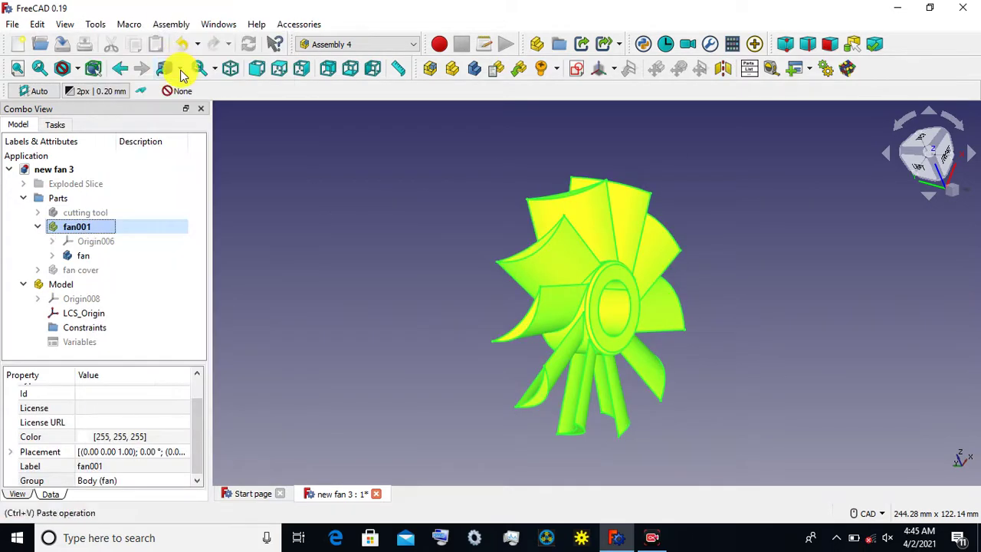
Create LCS_1 attached to the hub's circular edge in Revolution Section mode.
{"action": "left_click", "coordinate": [597, 69]}
{"action": "left_click", "coordinate": [467, 279]}
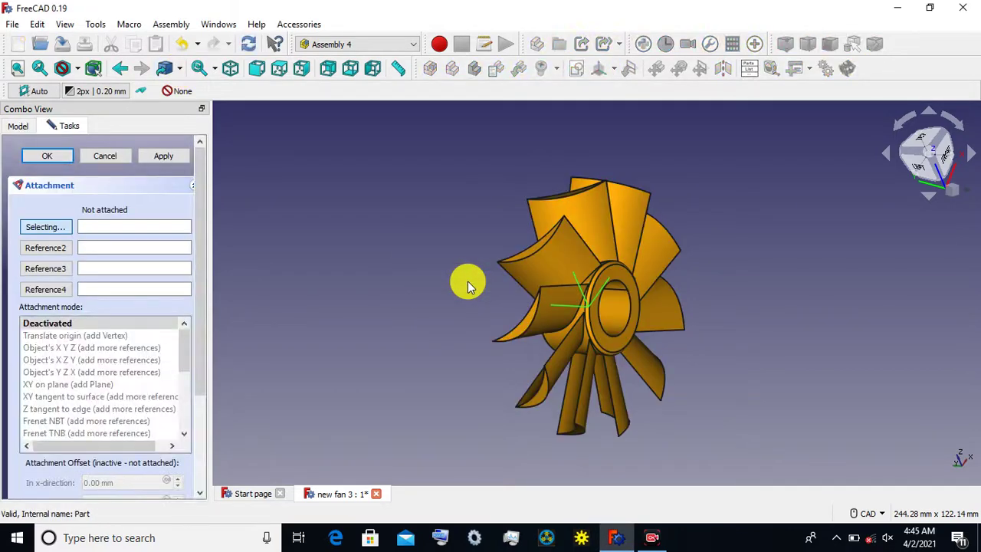
{"action": "left_click", "coordinate": [625, 288]}
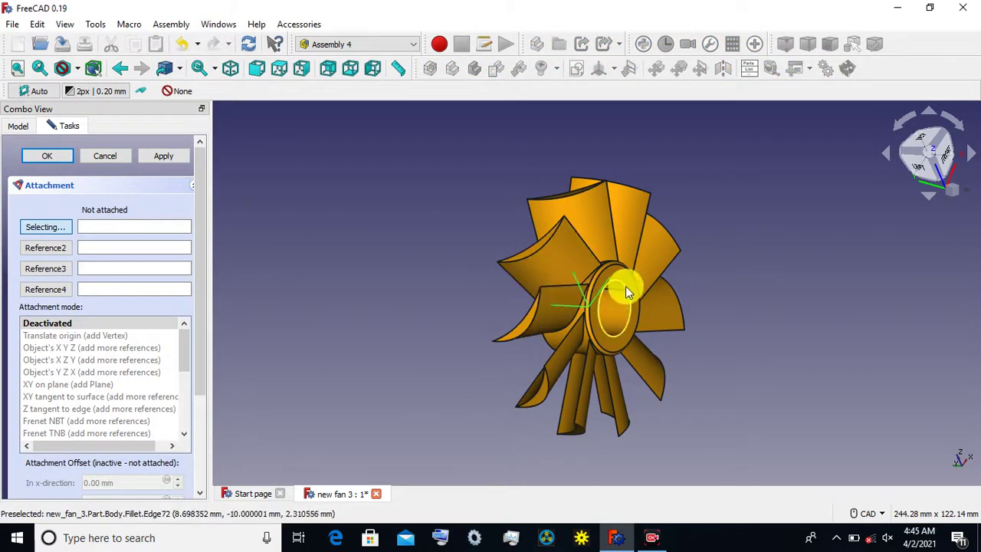
{"action": "left_click", "coordinate": [94, 397]}
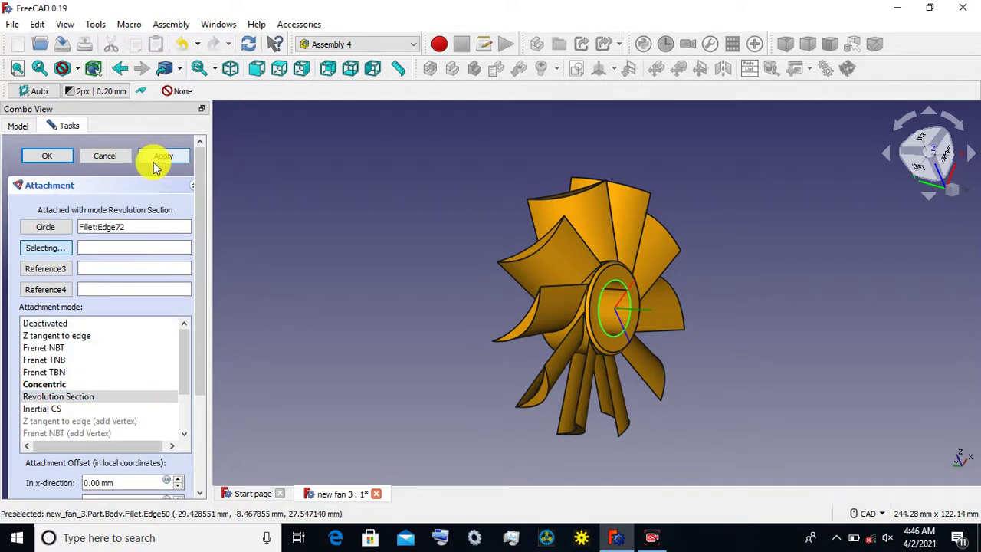
{"action": "left_click", "coordinate": [66, 155]}
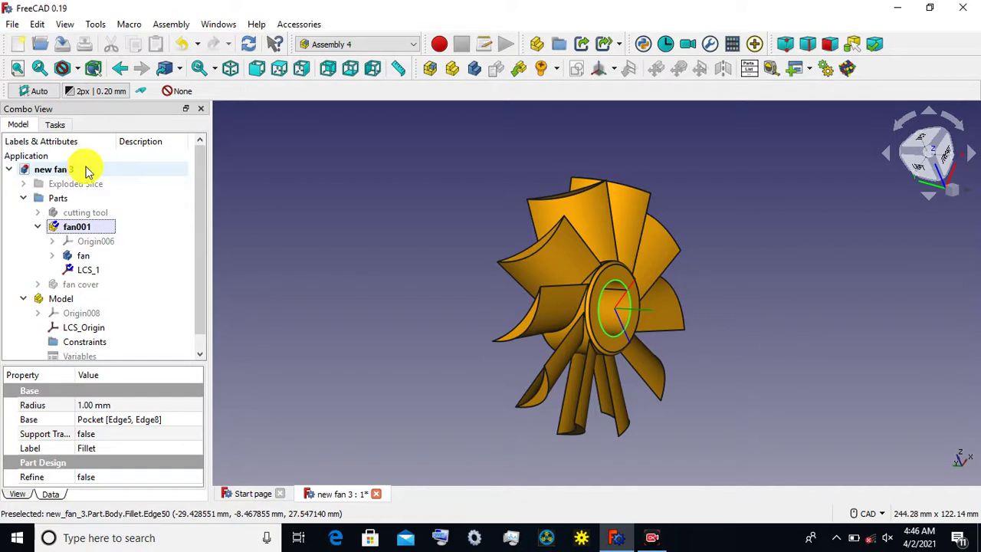
Recompute the model, close the report view and hide fan001.
{"action": "left_click", "coordinate": [254, 44]}
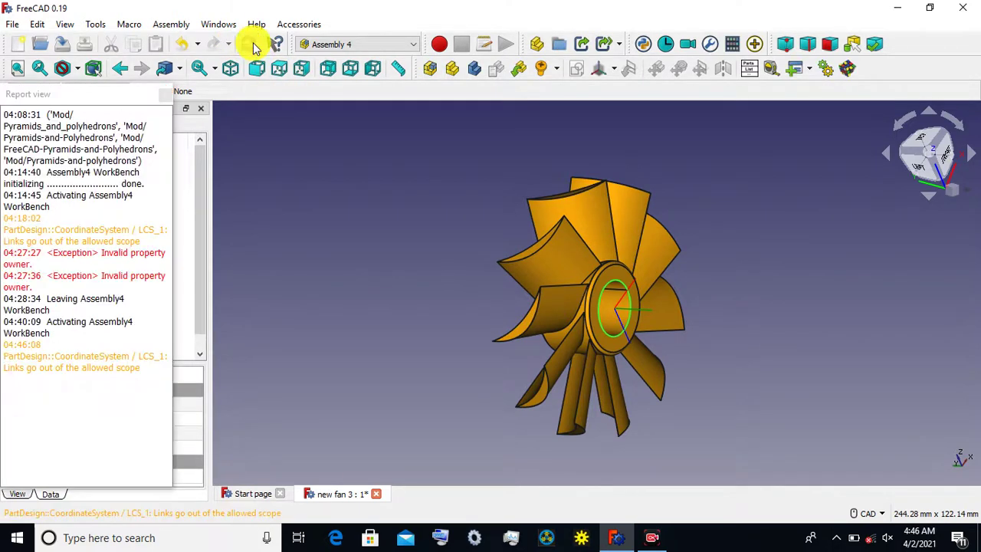
{"action": "left_click", "coordinate": [164, 93]}
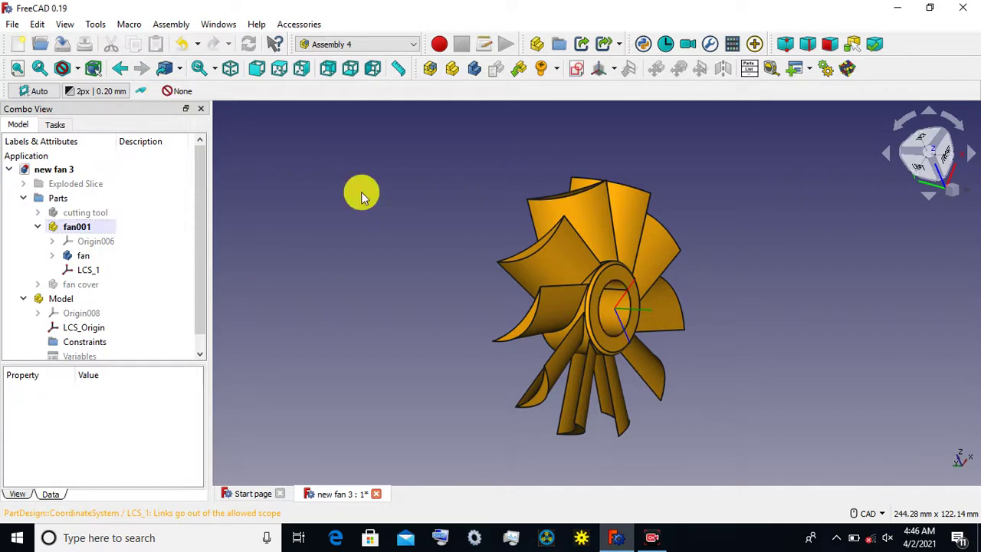
{"action": "double_click", "coordinate": [107, 227]}
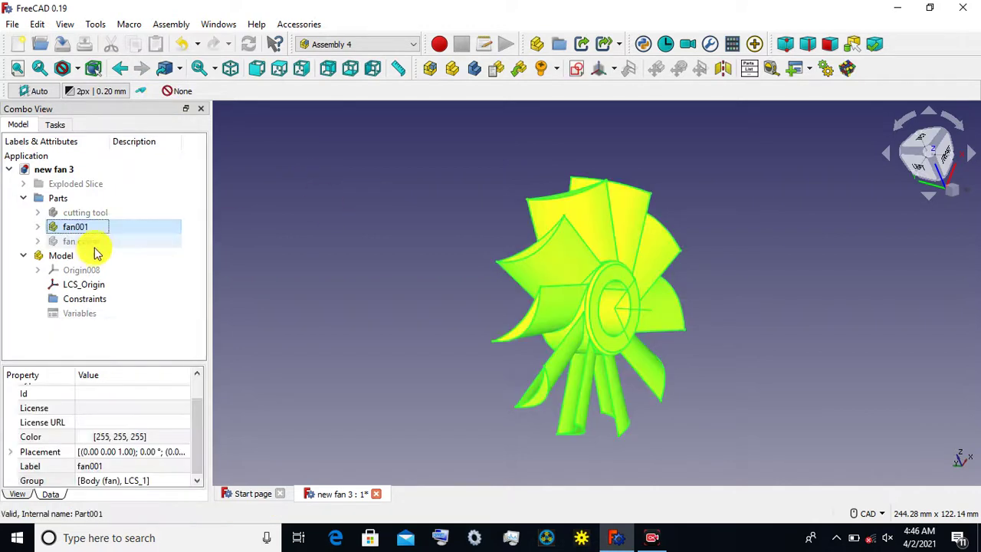
{"action": "key", "text": "space"}
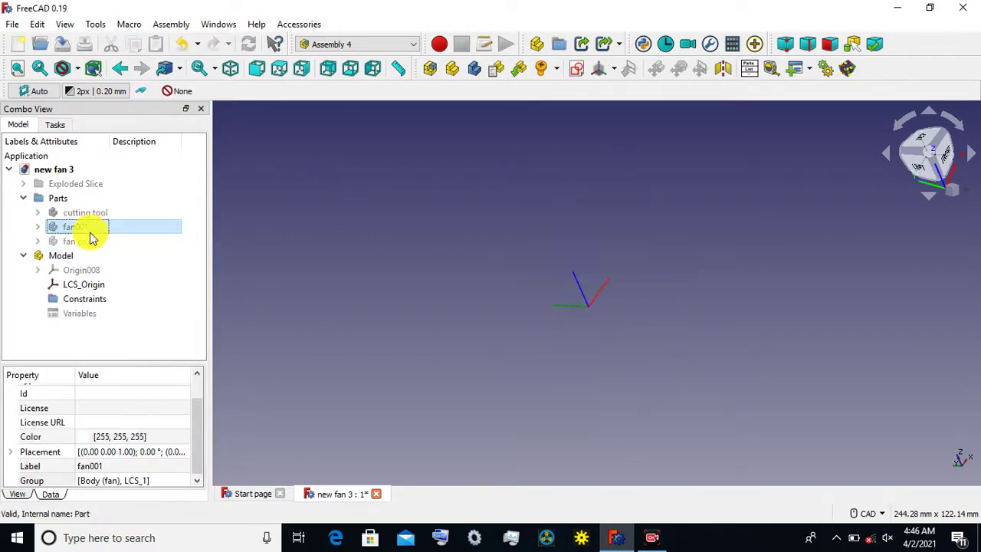
Show the fan cover again and set it as the active part.
{"action": "left_click", "coordinate": [88, 242]}
{"action": "key", "text": "space"}
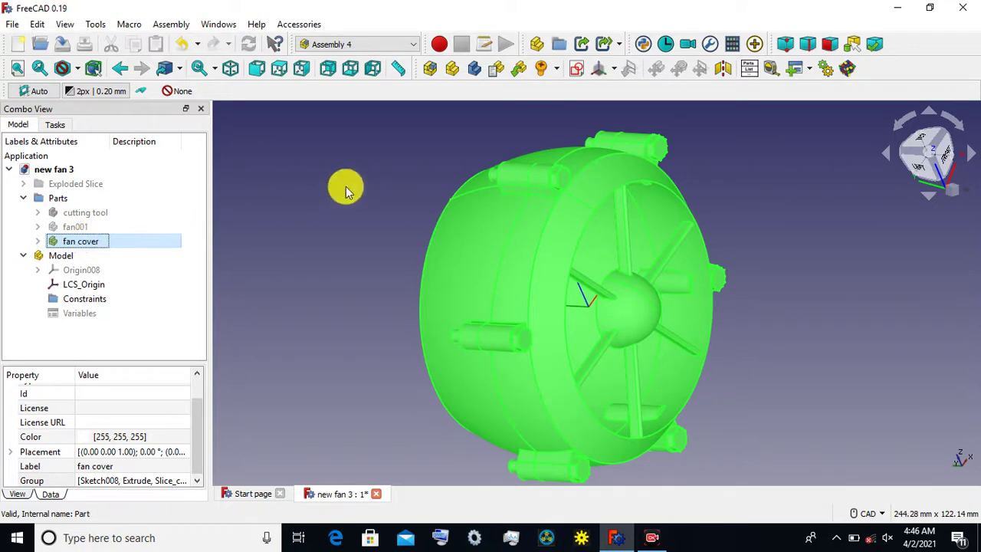
{"action": "left_click", "coordinate": [286, 230]}
{"action": "left_click", "coordinate": [69, 244]}
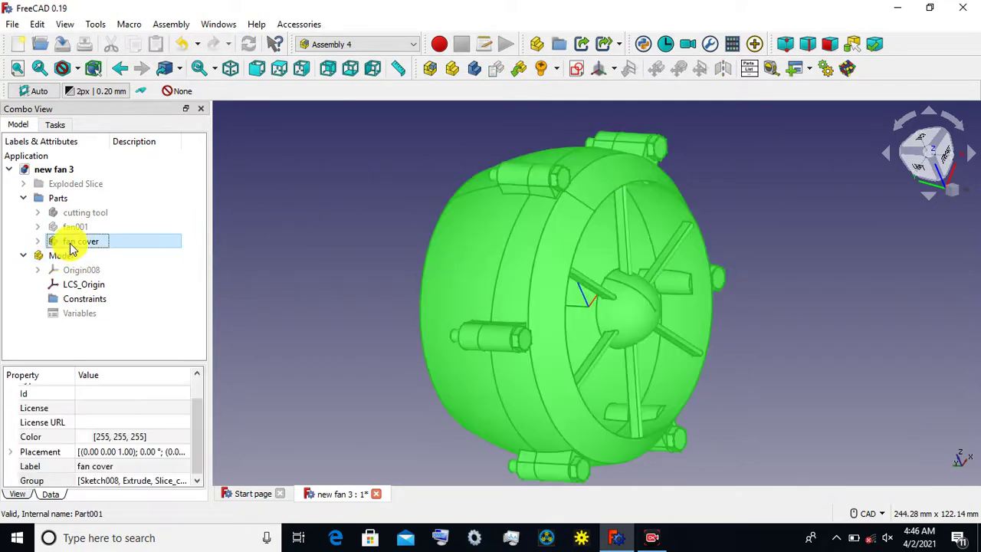
{"action": "right_click", "coordinate": [69, 246]}
{"action": "left_click", "coordinate": [143, 12]}
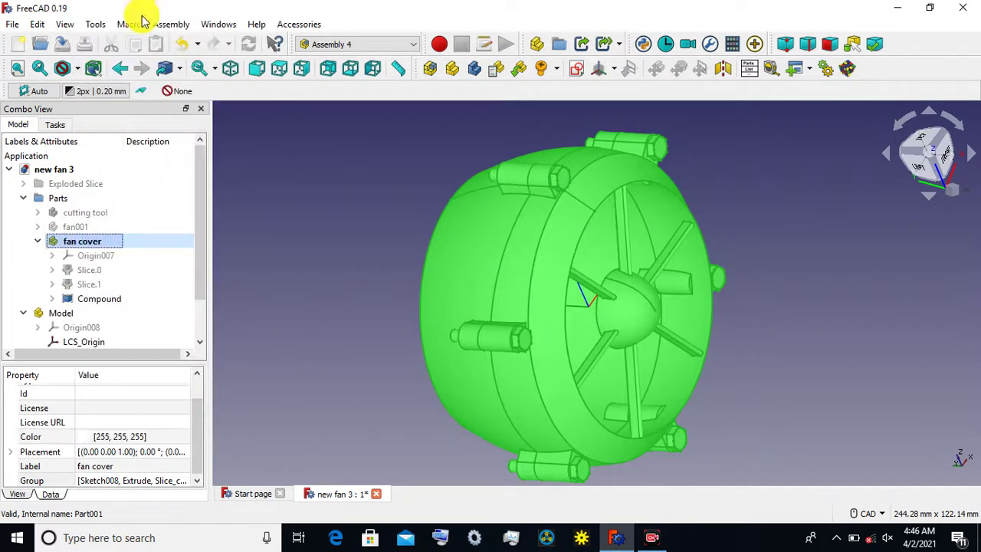
{"action": "left_click", "coordinate": [598, 69]}
Accept LCS_2 as the new coordinate system and bring the cover's central ring into view.
{"action": "left_click", "coordinate": [470, 282]}
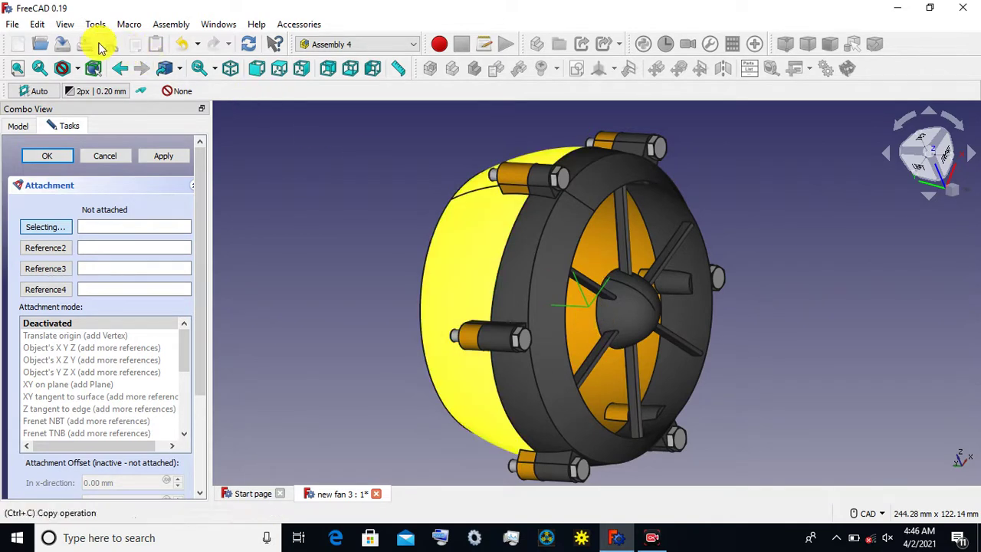
{"action": "left_click", "coordinate": [81, 75]}
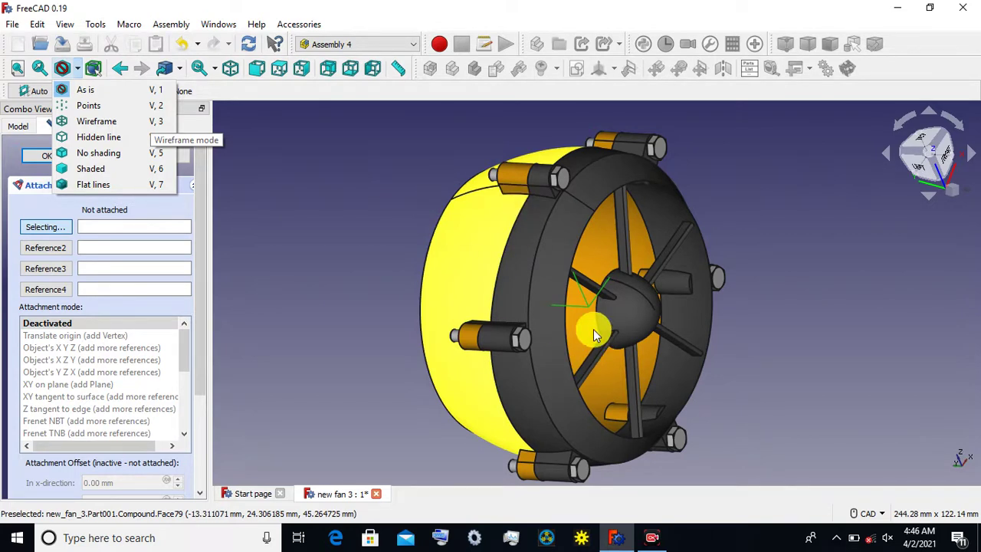
{"action": "left_click", "coordinate": [383, 208]}
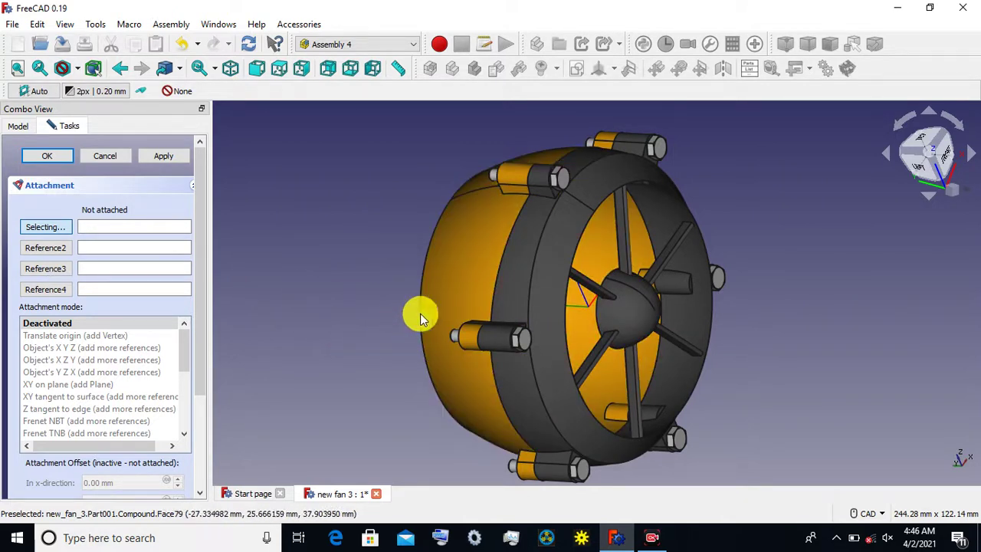
{"action": "mouse_move", "coordinate": [394, 289]}
{"action": "middle_mouse_down"}
{"action": "mouse_move", "coordinate": [521, 326]}
{"action": "mouse_move", "coordinate": [536, 326]}
{"action": "mouse_move", "coordinate": [499, 315]}
{"action": "mouse_move", "coordinate": [587, 328]}
{"action": "mouse_move", "coordinate": [687, 393]}
{"action": "mouse_move", "coordinate": [276, 265]}
{"action": "mouse_move", "coordinate": [396, 293]}
{"action": "middle_mouse_up"}
{"action": "middle_click_drag", "start_coordinate": [470, 254], "coordinate": [528, 307]}
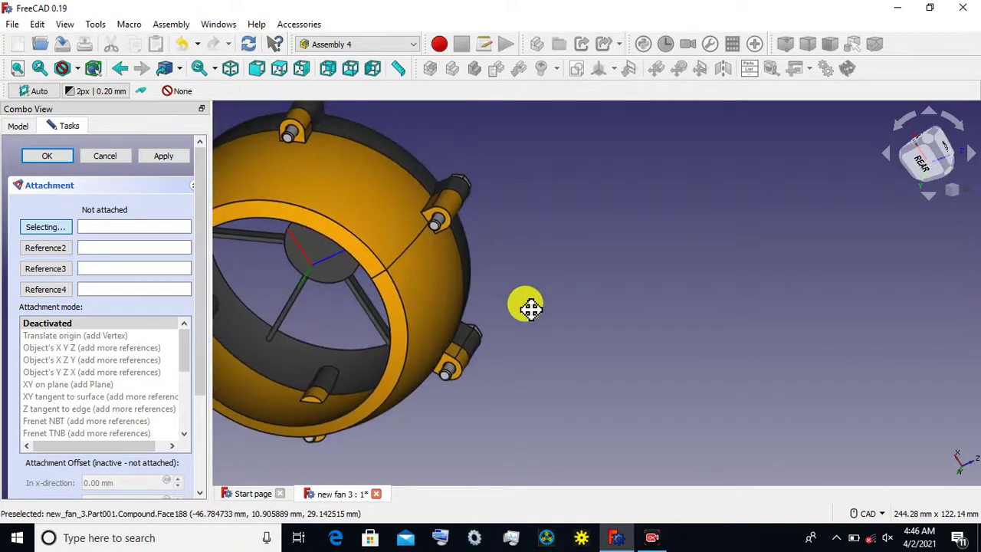
Attach LCS_2 to the cover's central circular edge in Revolution Section mode.
{"action": "left_click", "coordinate": [324, 283]}
{"action": "left_click", "coordinate": [61, 396]}
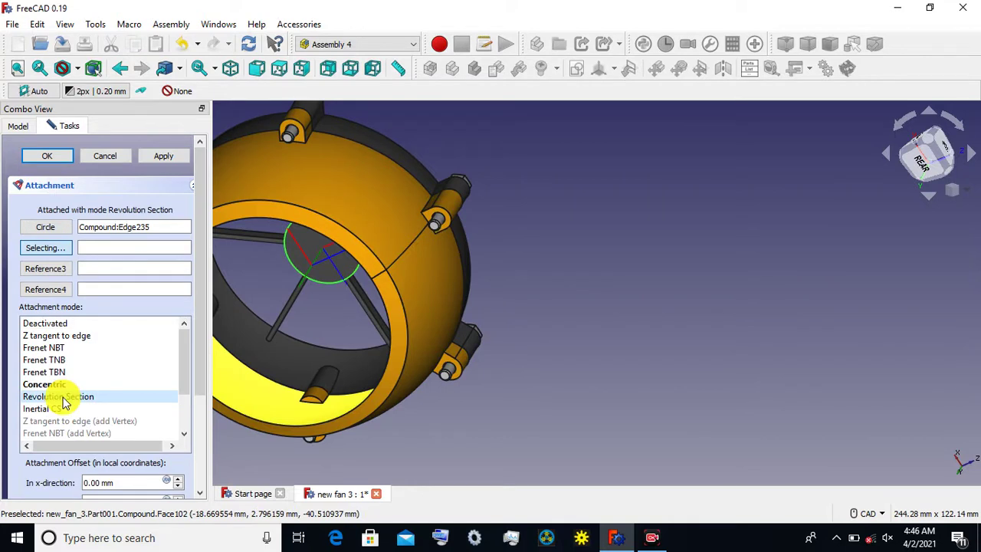
{"action": "left_click", "coordinate": [172, 155]}
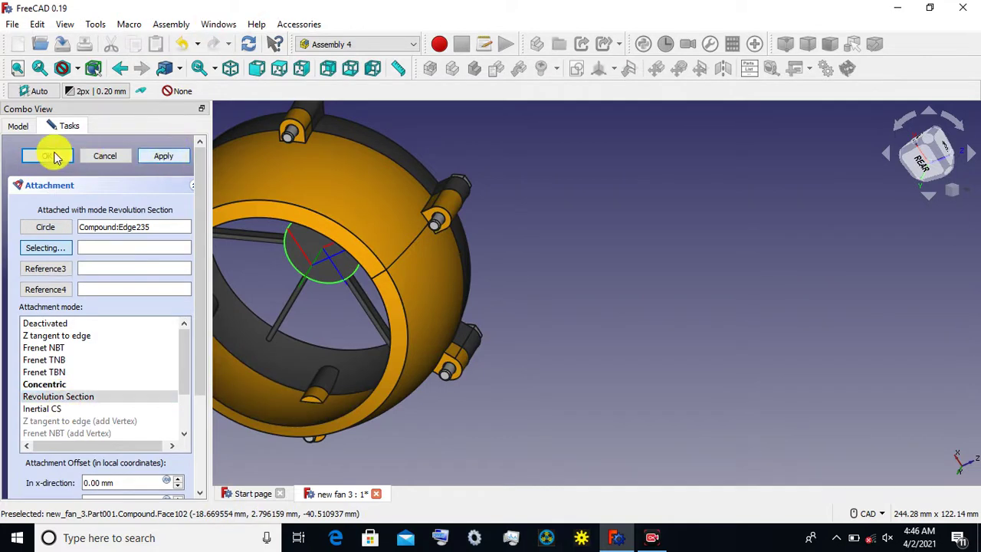
{"action": "left_click", "coordinate": [54, 155]}
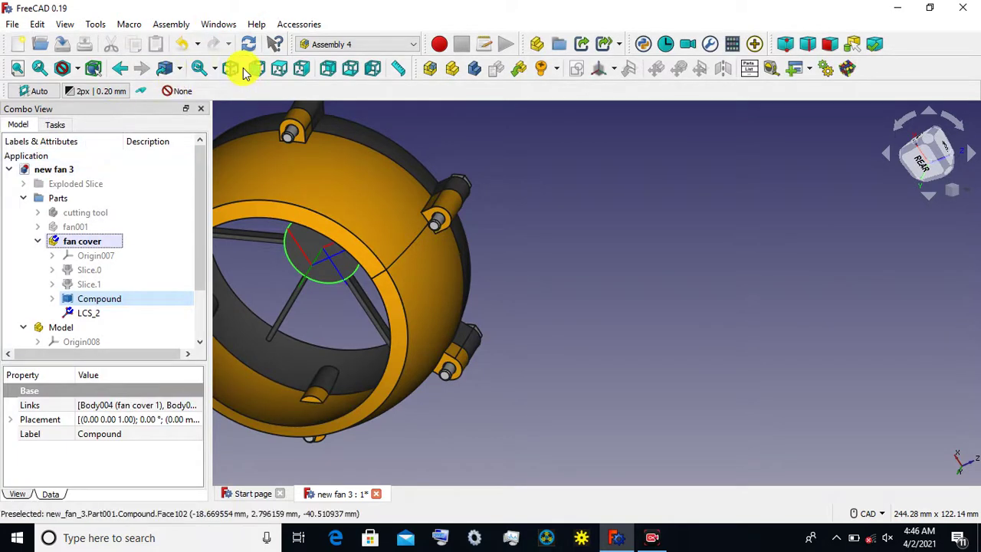
Hide the fan cover part.
{"action": "left_click", "coordinate": [99, 242]}
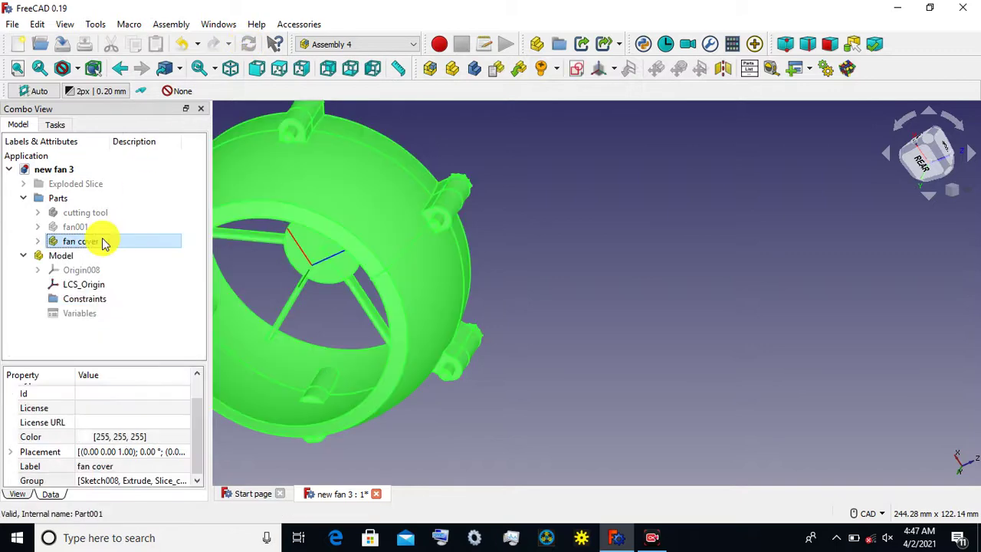
{"action": "left_click", "coordinate": [658, 165]}
{"action": "scroll", "coordinate": [592, 214], "scroll_direction": "down", "scroll_amount": 3}
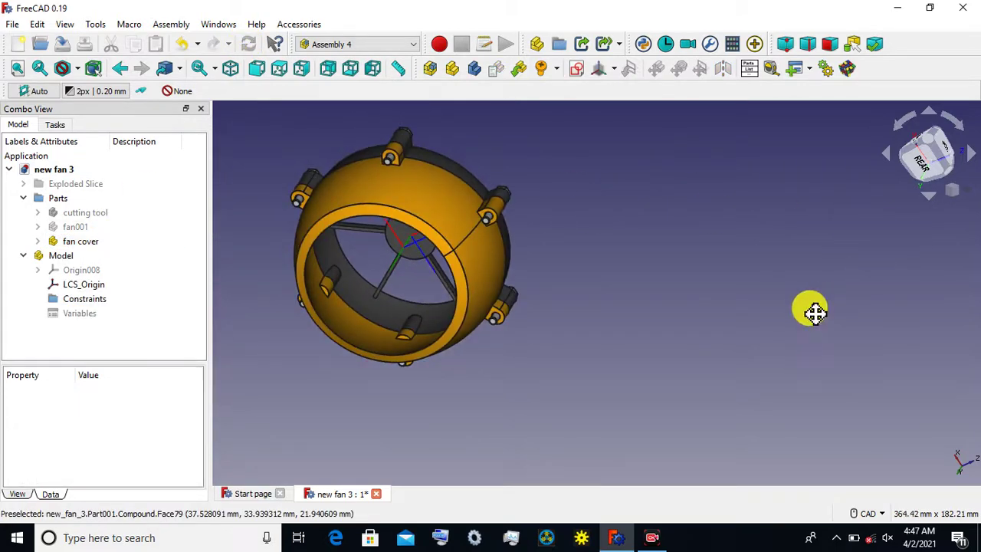
{"action": "left_click", "coordinate": [91, 243]}
{"action": "key", "text": "space"}
{"action": "left_click", "coordinate": [488, 241]}
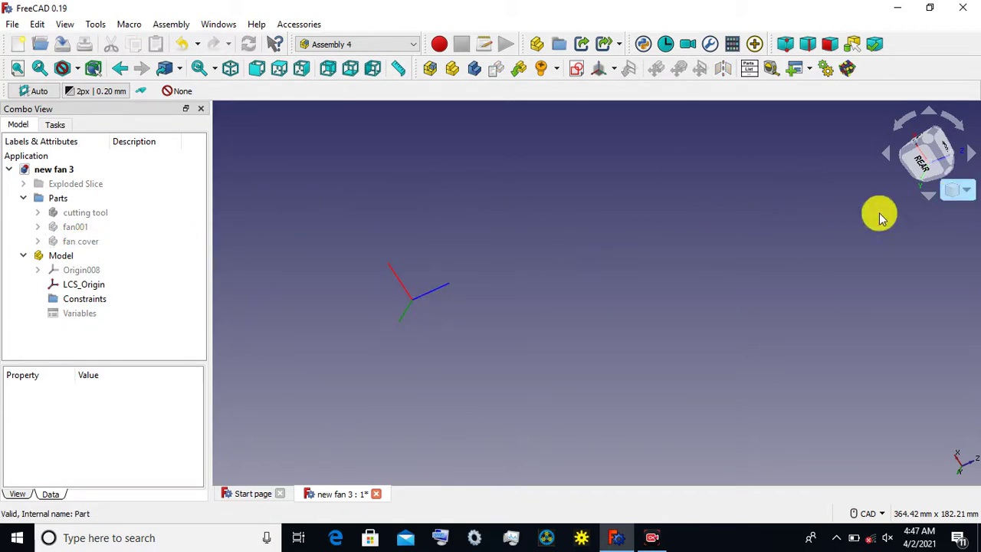
View the empty scene straight from the left side and zoom out.
{"action": "middle_click_drag", "start_coordinate": [674, 278], "coordinate": [601, 245]}
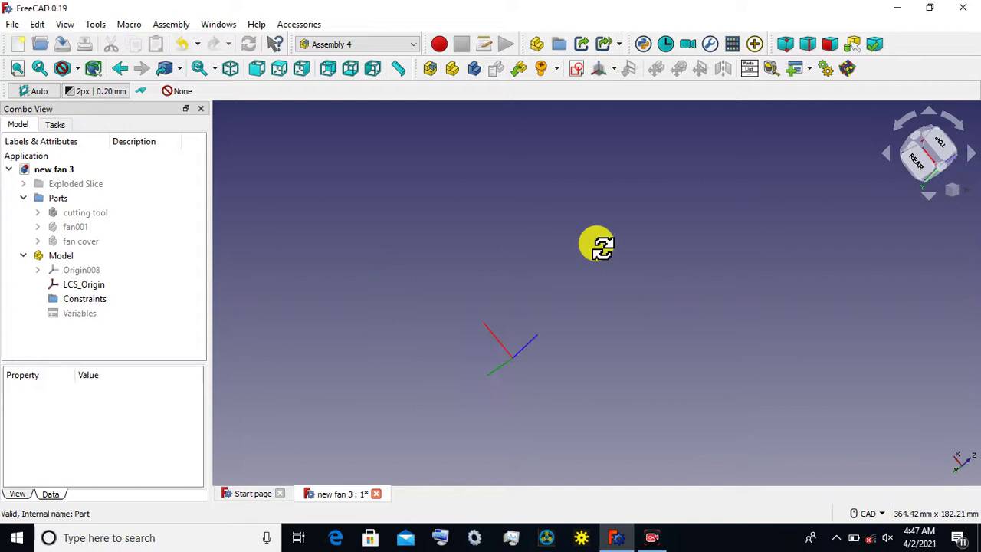
{"action": "left_click", "coordinate": [959, 149]}
{"action": "scroll", "coordinate": [571, 310], "scroll_direction": "down", "scroll_amount": 1}
{"action": "scroll", "coordinate": [460, 245], "scroll_direction": "down", "scroll_amount": 1}
{"action": "scroll", "coordinate": [429, 222], "scroll_direction": "down", "scroll_amount": 1}
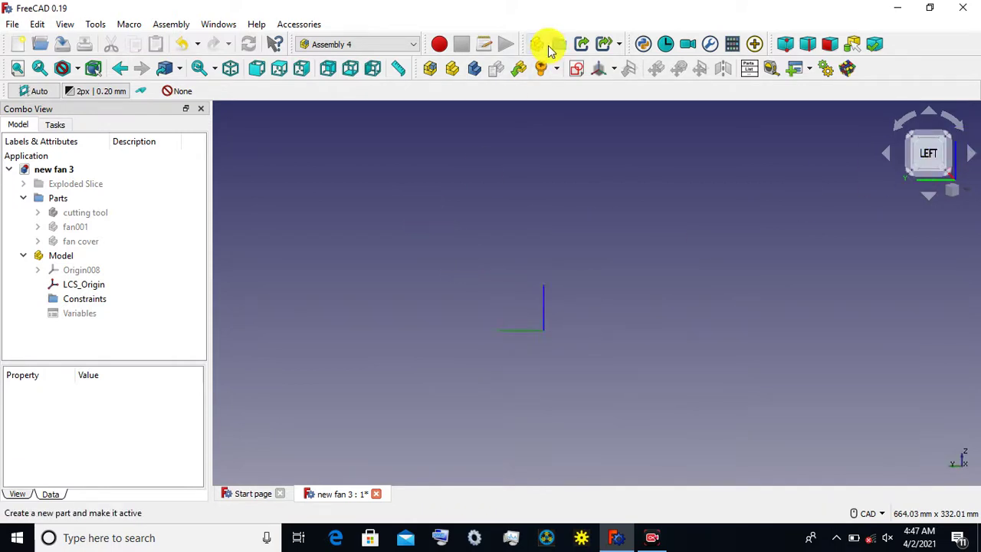
Insert a link to fan001 into the Model assembly, attached to the parent assembly.
{"action": "left_click", "coordinate": [518, 68]}
{"action": "left_click", "coordinate": [422, 146]}
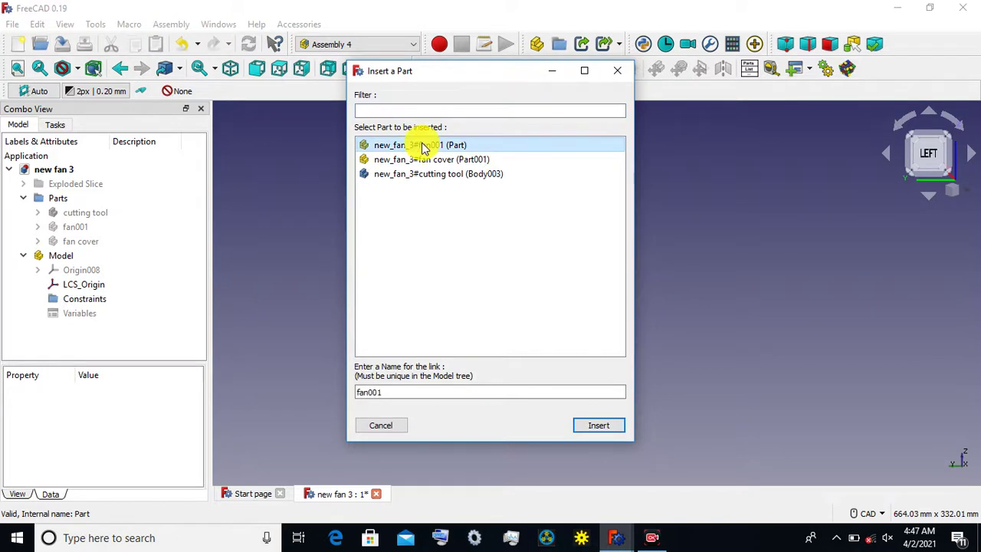
{"action": "left_click", "coordinate": [577, 428]}
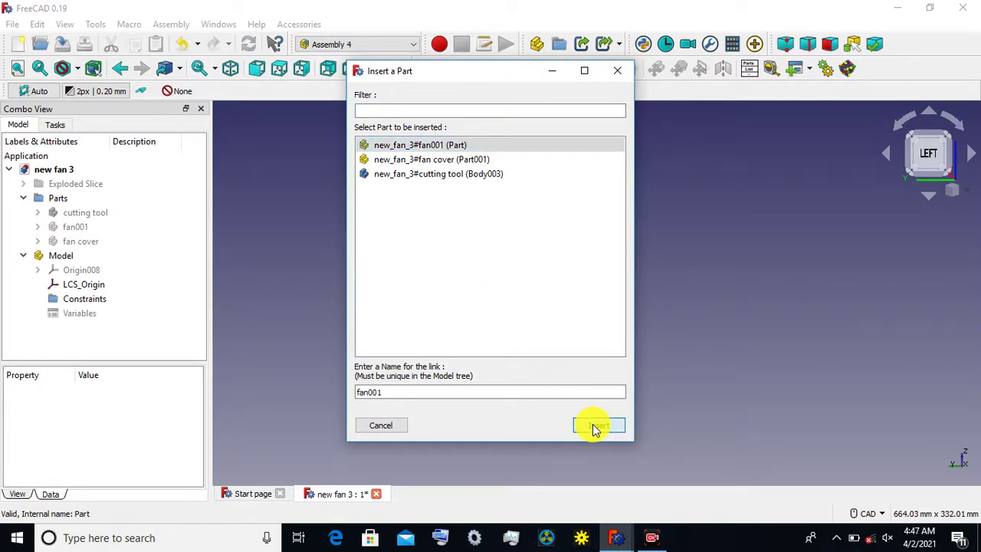
{"action": "left_click", "coordinate": [104, 232]}
{"action": "left_click", "coordinate": [120, 252]}
Place the fan link's LCS_1 on LCS_Origin with three 90° Y rotations and confirm.
{"action": "left_click", "coordinate": [49, 301]}
{"action": "left_click", "coordinate": [134, 304]}
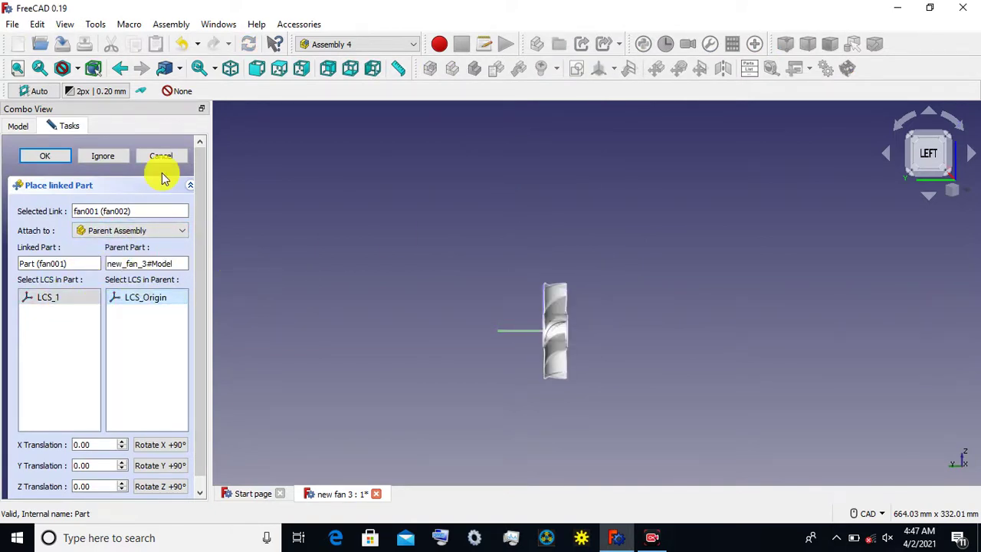
{"action": "left_click", "coordinate": [165, 465]}
{"action": "left_click", "coordinate": [165, 465]}
{"action": "left_click", "coordinate": [164, 465]}
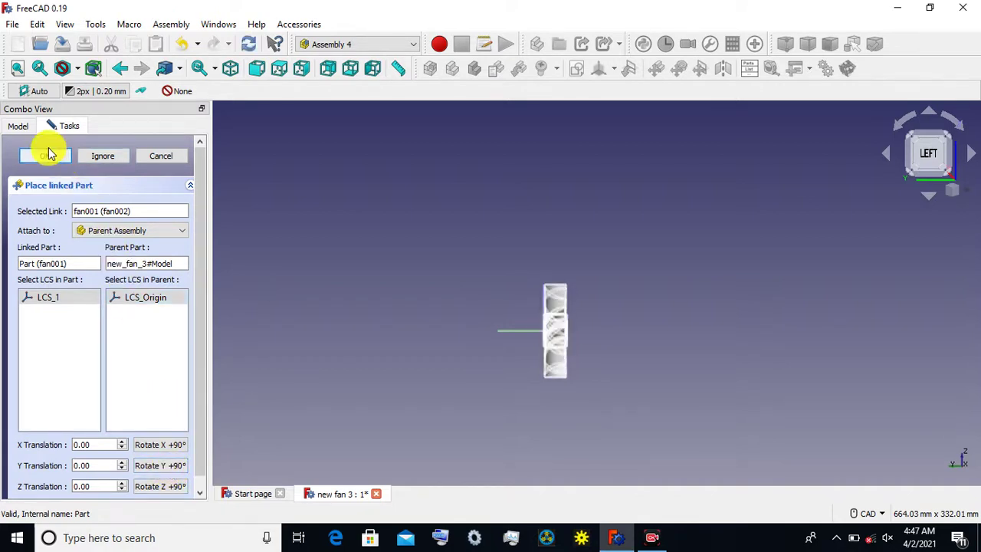
{"action": "left_click", "coordinate": [46, 154]}
{"action": "left_click", "coordinate": [287, 198]}
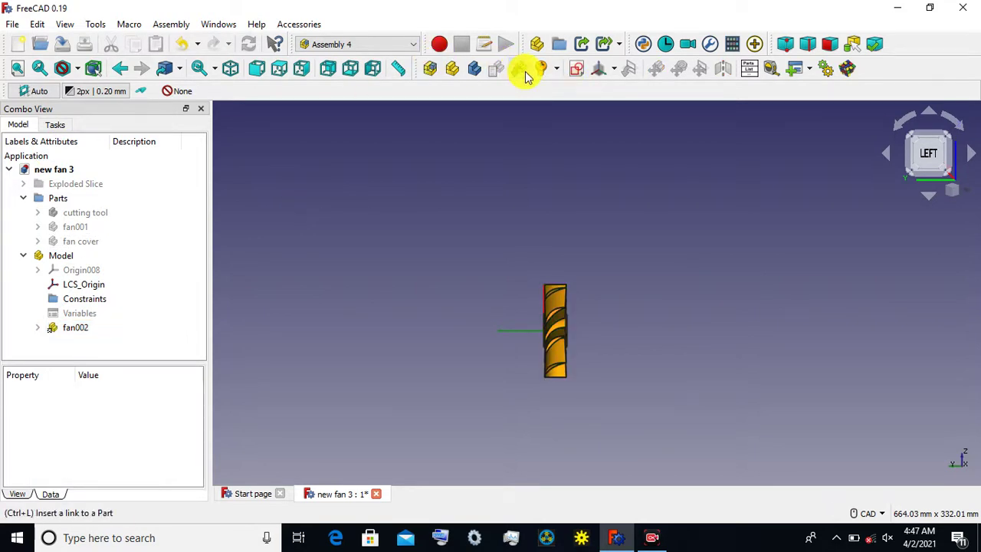
{"action": "left_click", "coordinate": [522, 70]}
Choose the fan cover (Part001) in the Insert a Part dialog, named 'fan cover'.
{"action": "left_click", "coordinate": [456, 159]}
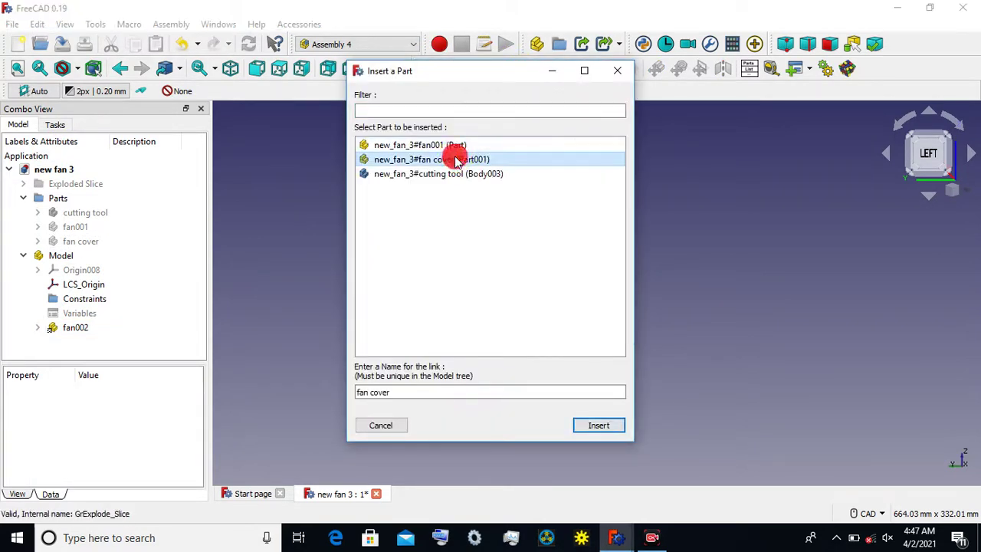
{"action": "left_click", "coordinate": [613, 431]}
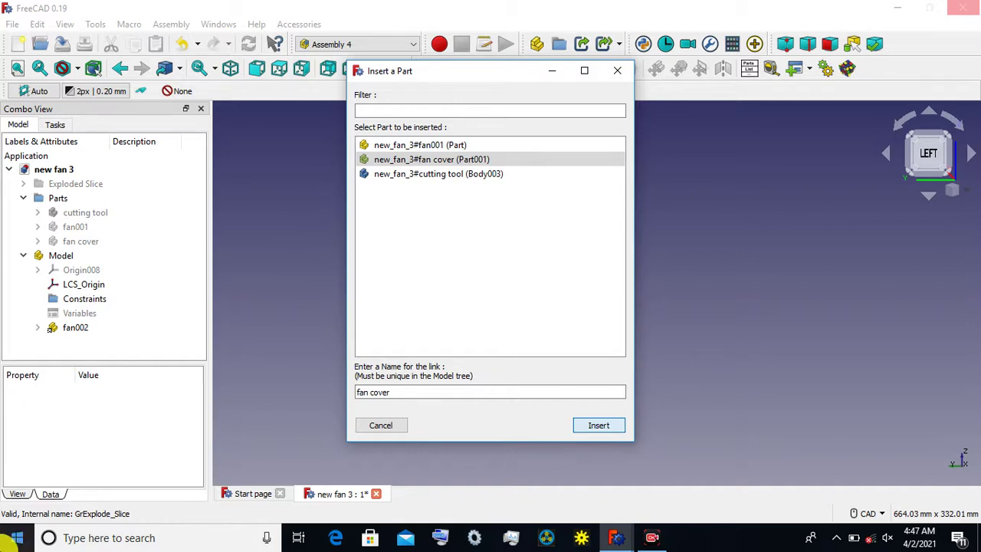
Insert the fan cover link, bringing up its Place linked Part panel.
{"action": "key", "text": "Return"}
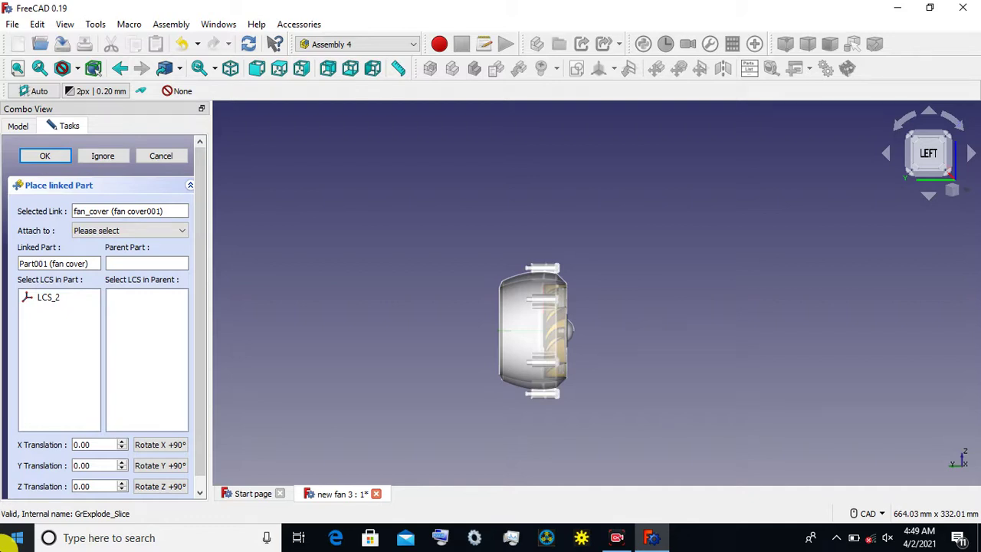
Attach the fan cover by LCS_2 to LCS_Origin, rotated 90° about Y, then enlarge the property panel.
{"action": "left_click", "coordinate": [136, 239]}
{"action": "left_click", "coordinate": [130, 256]}
{"action": "left_click", "coordinate": [49, 298]}
{"action": "left_click", "coordinate": [134, 297]}
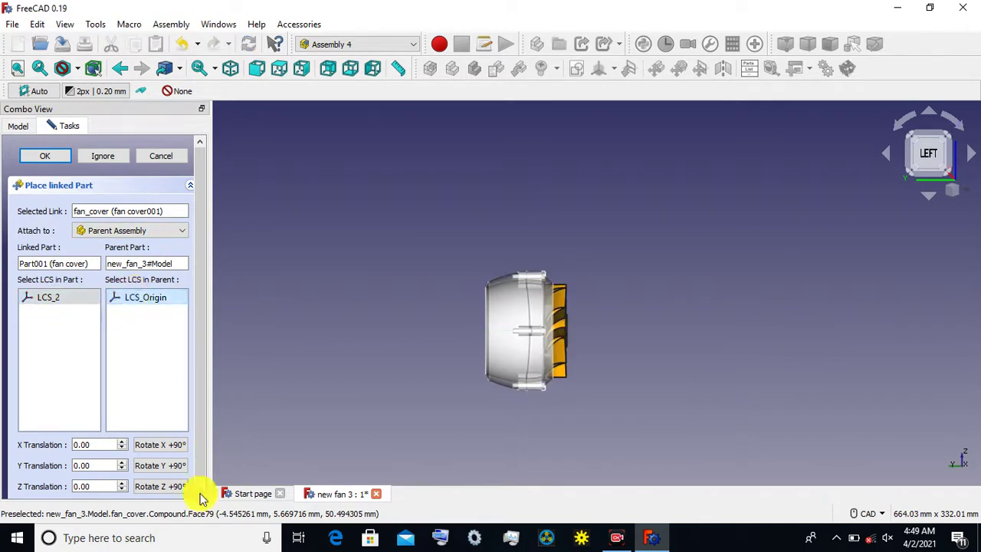
{"action": "left_click", "coordinate": [160, 469]}
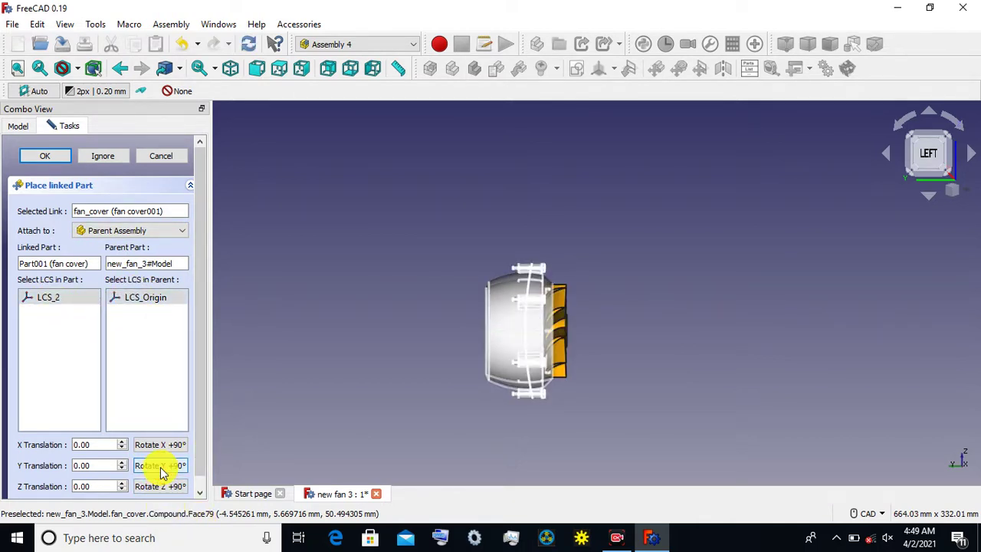
{"action": "left_click", "coordinate": [58, 155]}
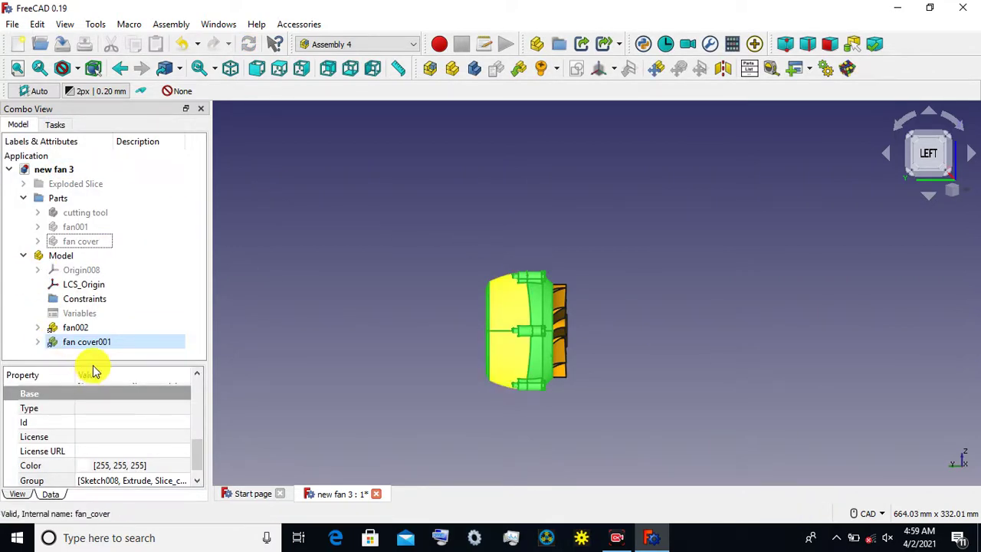
{"action": "mouse_move", "coordinate": [97, 363]}
{"action": "left_mouse_down"}
{"action": "mouse_move", "coordinate": [124, 212]}
{"action": "mouse_move", "coordinate": [123, 226]}
{"action": "left_mouse_up"}
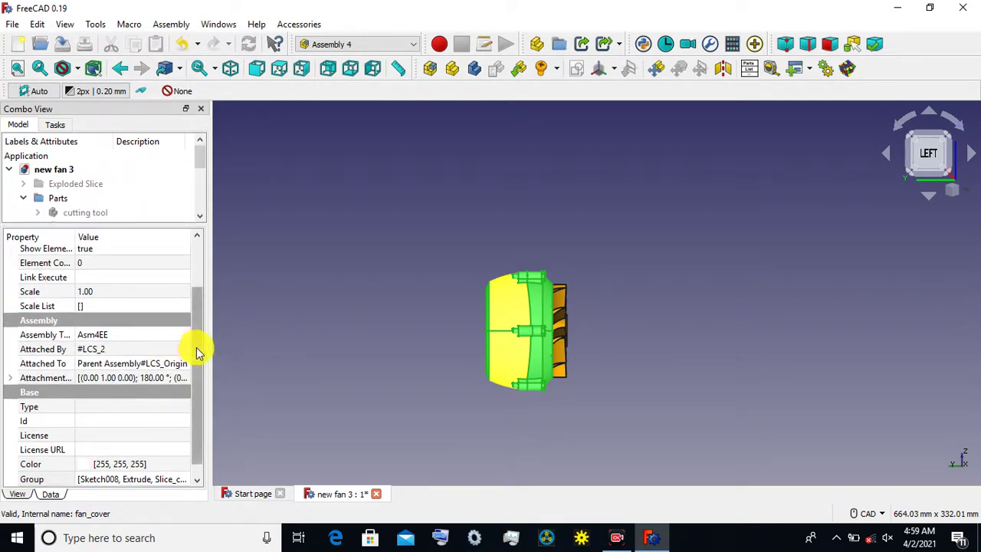
{"action": "left_click_drag", "start_coordinate": [196, 351], "coordinate": [197, 387]}
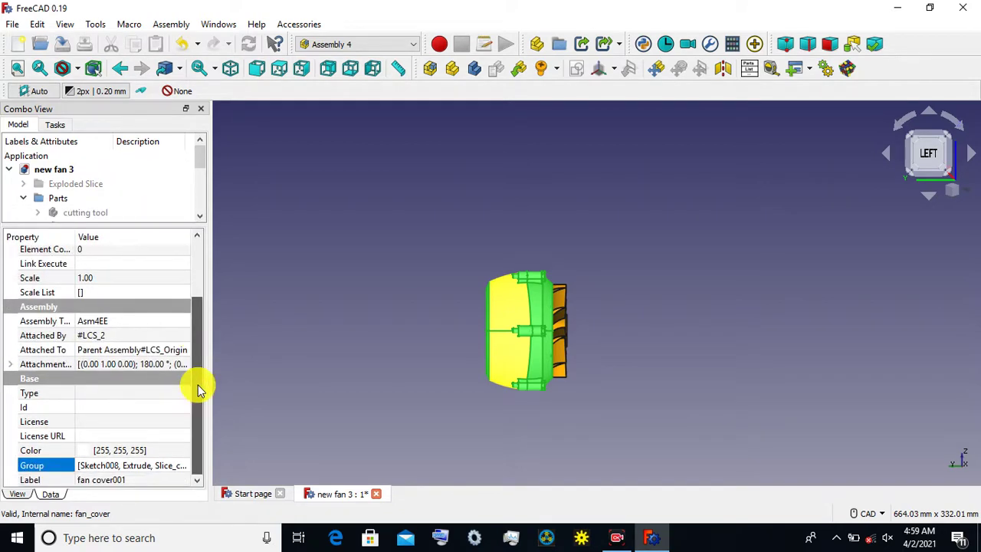
Switch the model display to Wireframe.
{"action": "left_click", "coordinate": [77, 69]}
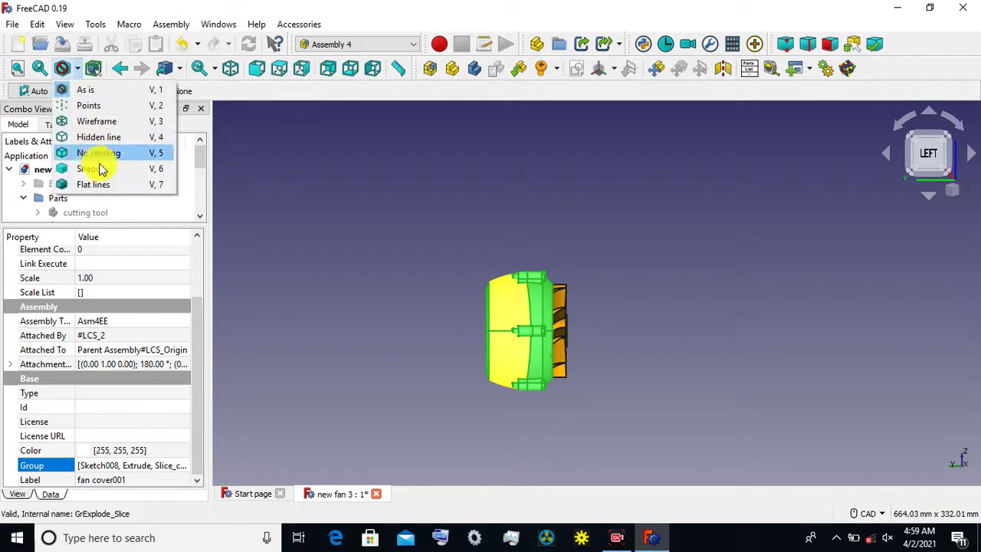
{"action": "left_click", "coordinate": [90, 121]}
{"action": "scroll", "coordinate": [578, 335], "scroll_direction": "up", "scroll_amount": 1}
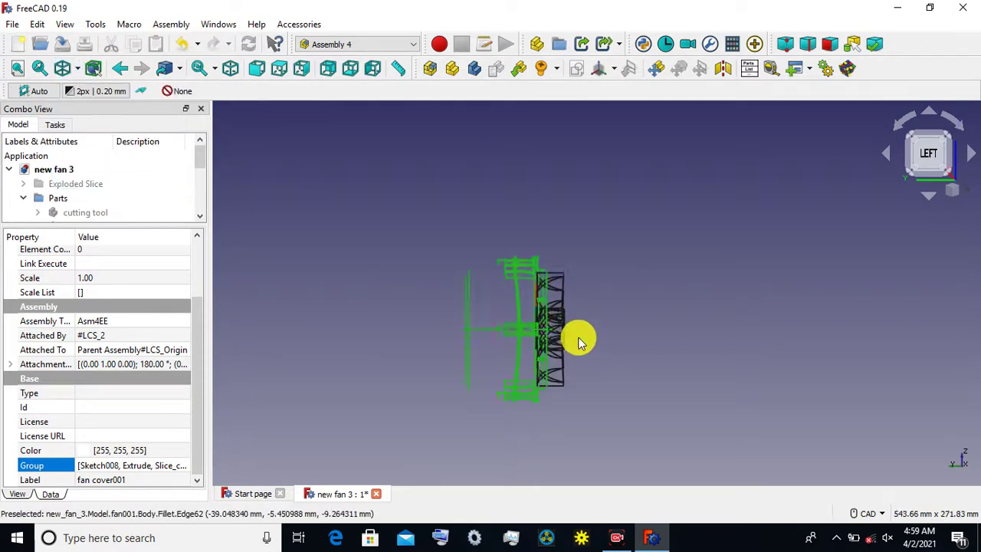
{"action": "scroll", "coordinate": [578, 335], "scroll_direction": "up", "scroll_amount": 4}
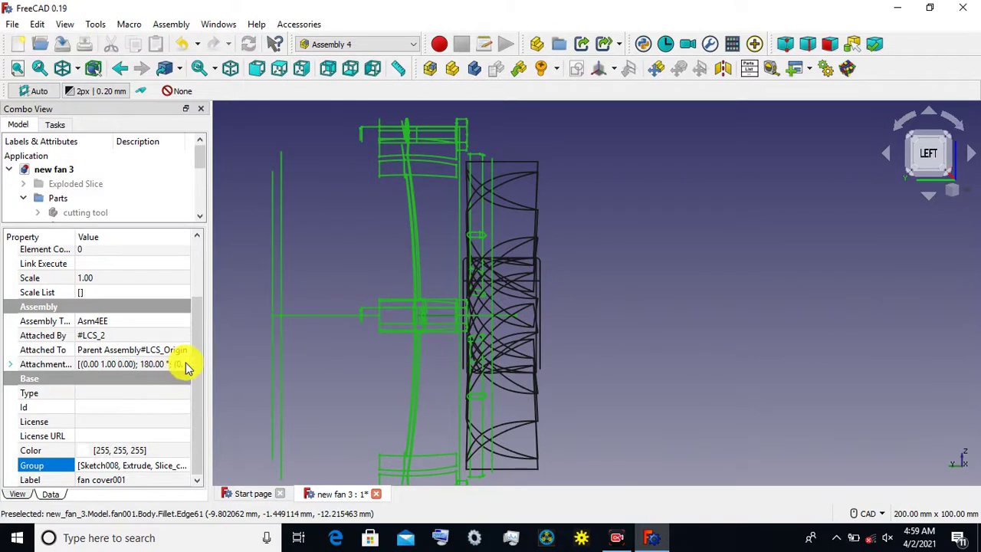
Open fan cover001's attachment offset placement and apply Y offsets of -10, then -19 mm.
{"action": "left_click", "coordinate": [187, 366]}
{"action": "left_click", "coordinate": [187, 365]}
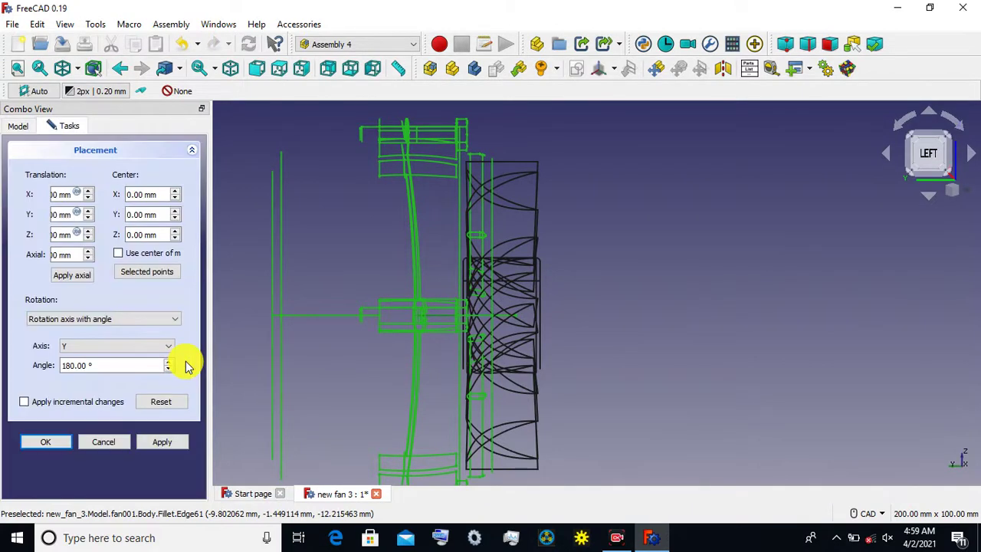
{"action": "left_click", "coordinate": [87, 220]}
{"action": "double_click", "coordinate": [86, 217]}
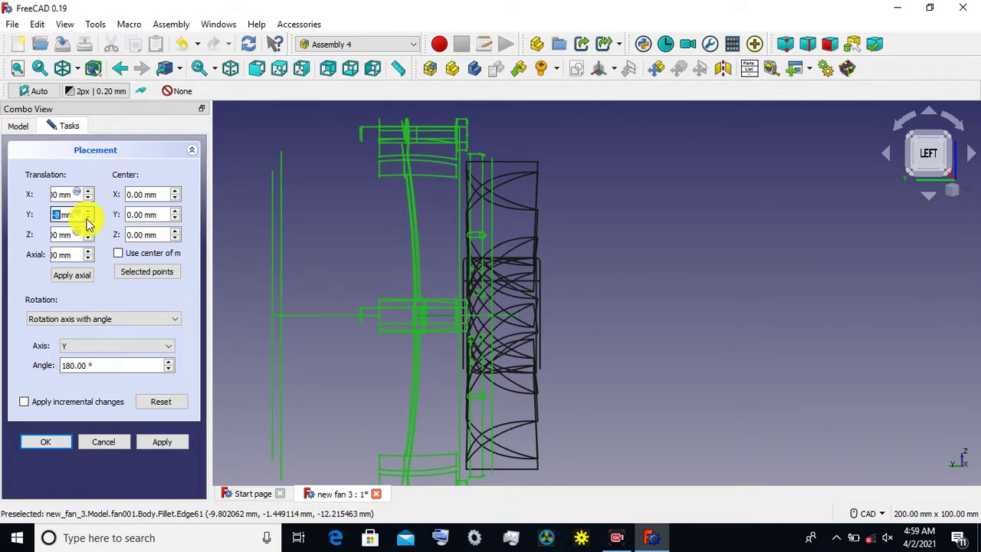
{"action": "type", "text": "-10"}
{"action": "left_click", "coordinate": [163, 442]}
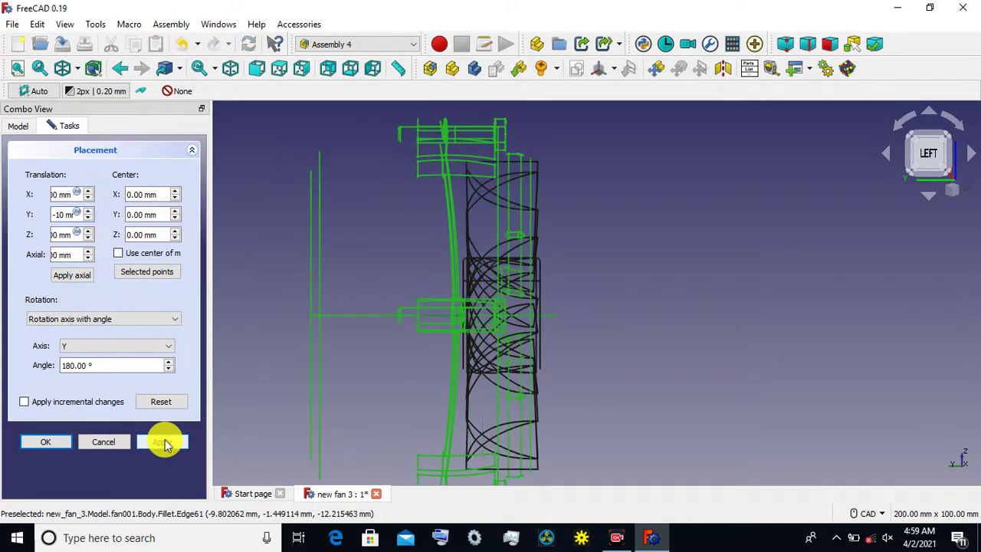
{"action": "scroll", "coordinate": [576, 309], "scroll_direction": "up", "scroll_amount": 2}
{"action": "middle_click_drag", "start_coordinate": [575, 309], "coordinate": [543, 309]}
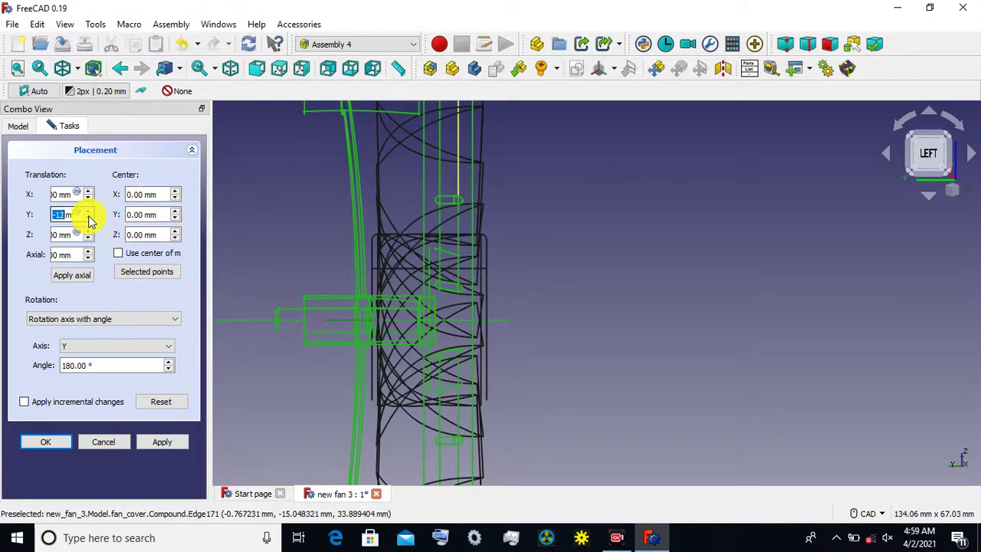
{"action": "type", "text": "-19"}
{"action": "left_click", "coordinate": [162, 442]}
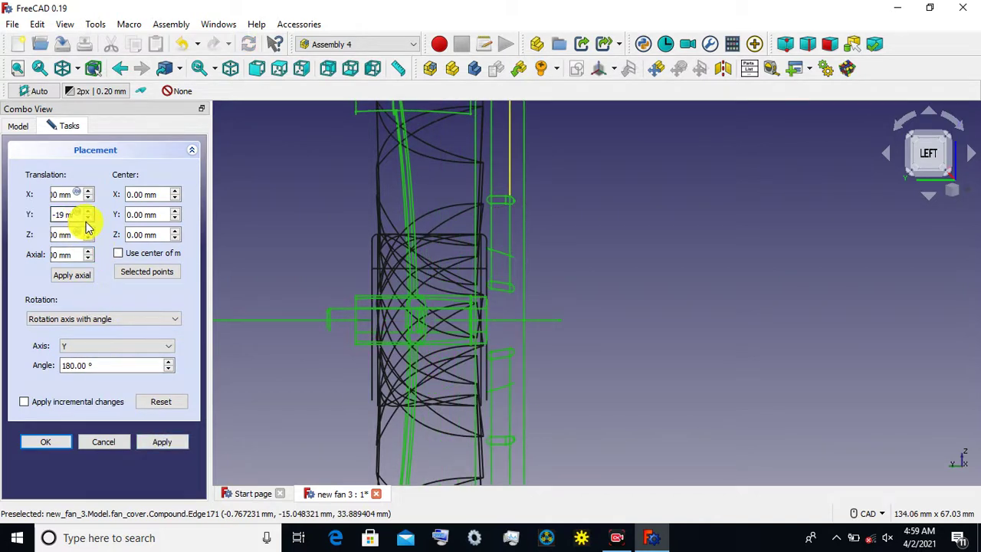
Push the cover's Y offset further to -25 and then -30 mm.
{"action": "scroll", "coordinate": [90, 220], "scroll_direction": "down", "scroll_amount": 6}
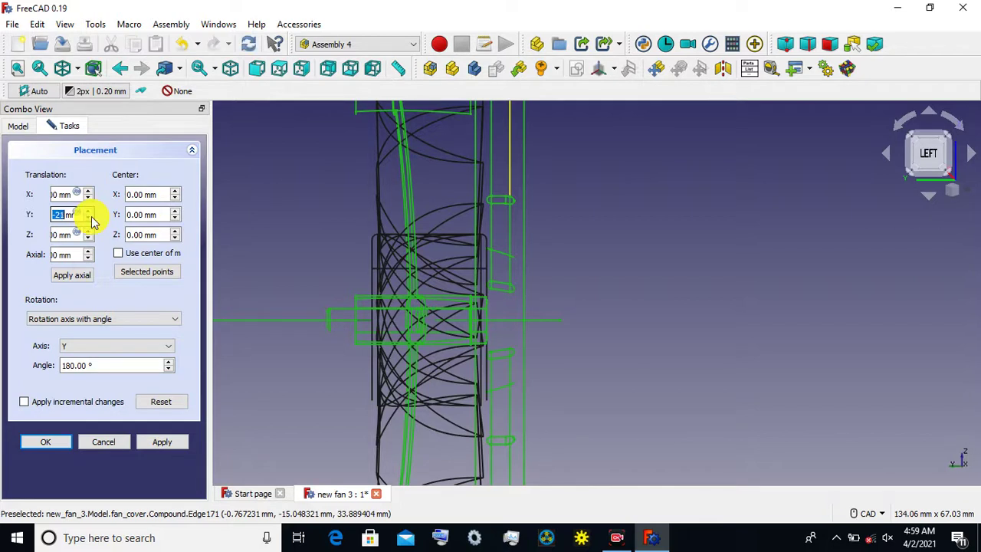
{"action": "left_click", "coordinate": [152, 448]}
{"action": "left_click", "coordinate": [160, 448]}
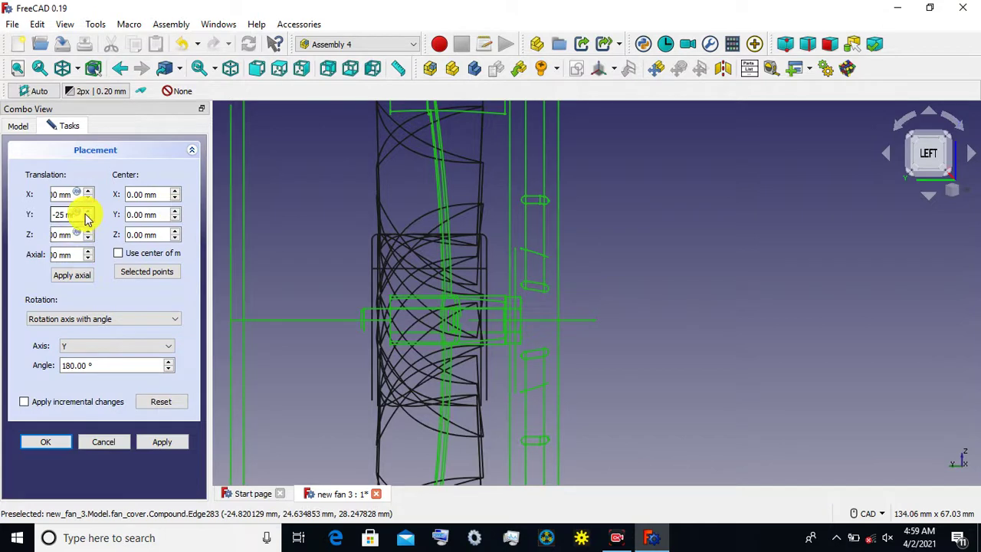
{"action": "scroll", "coordinate": [88, 218], "scroll_direction": "down", "scroll_amount": 4}
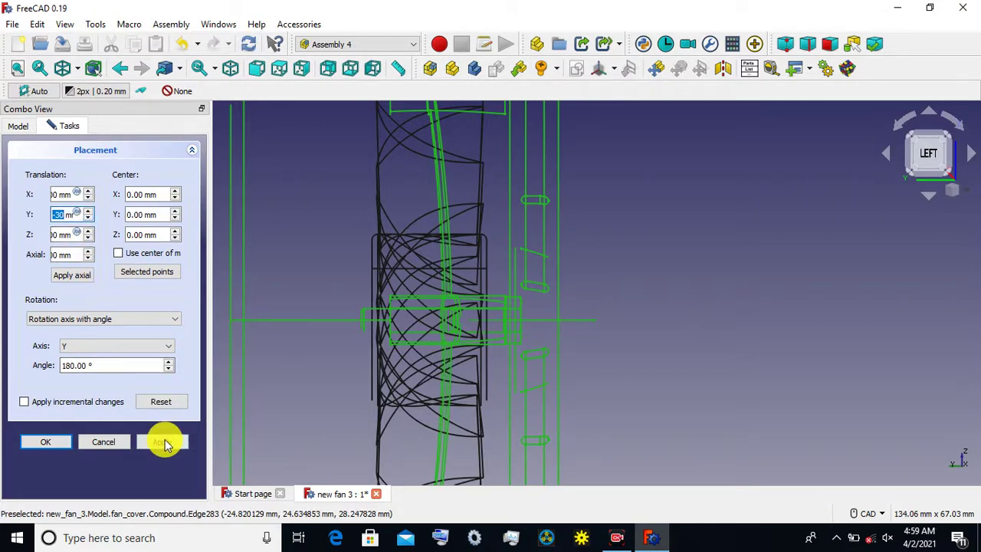
{"action": "left_click", "coordinate": [162, 443]}
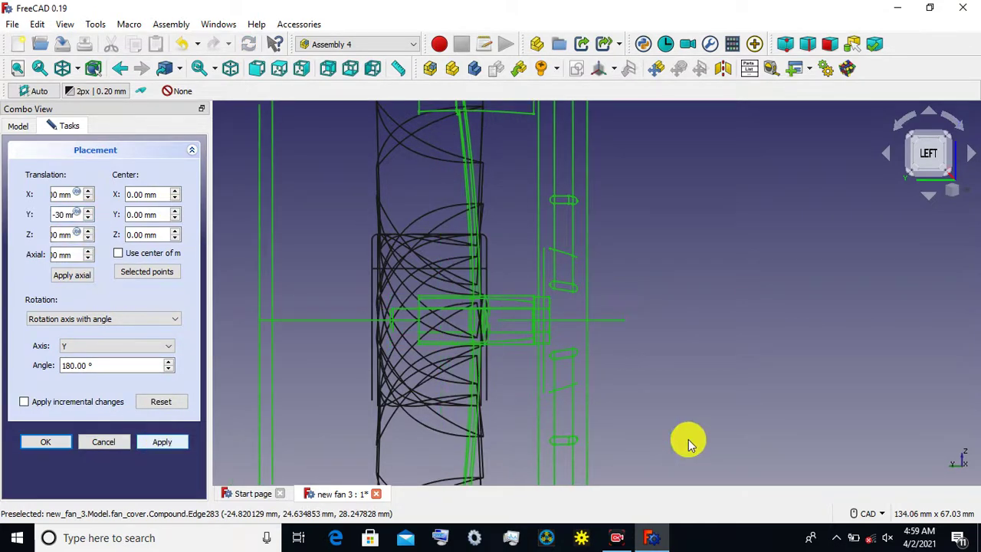
{"action": "scroll", "coordinate": [698, 337], "scroll_direction": "down", "scroll_amount": 1}
{"action": "scroll", "coordinate": [669, 322], "scroll_direction": "down", "scroll_amount": 1}
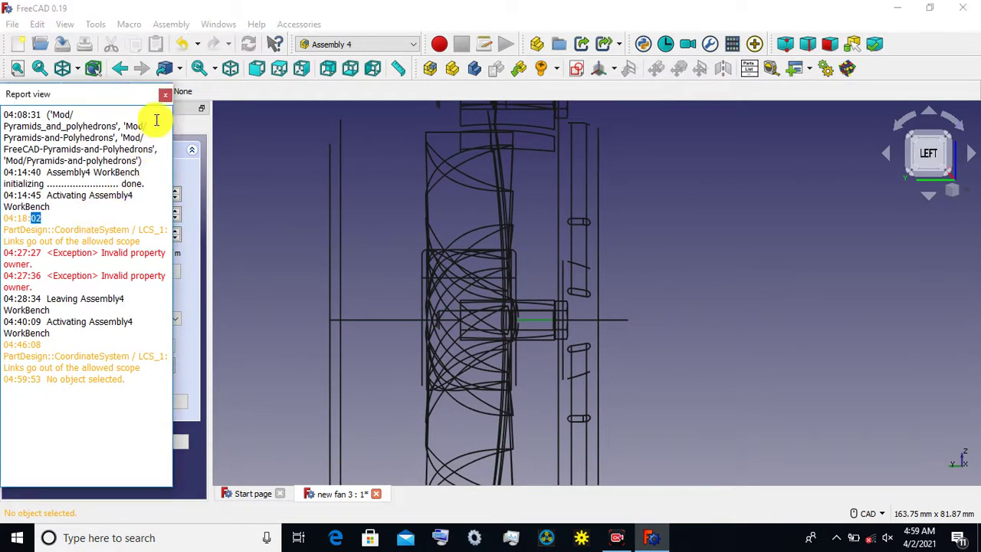
{"action": "left_click", "coordinate": [164, 95]}
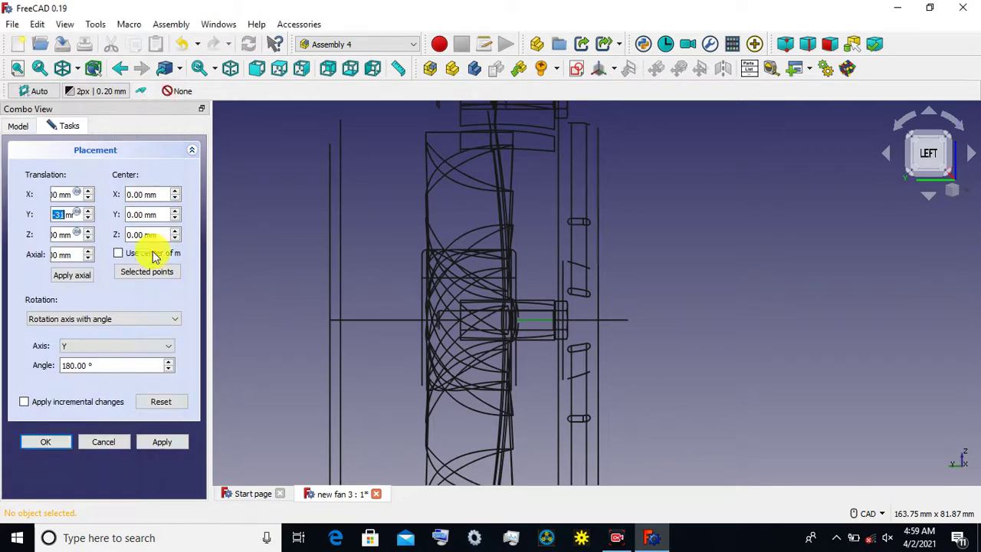
Nudge the Y offset to -32 mm and reselect fan cover001 in the model tree.
{"action": "left_click", "coordinate": [88, 219]}
{"action": "left_click", "coordinate": [165, 95]}
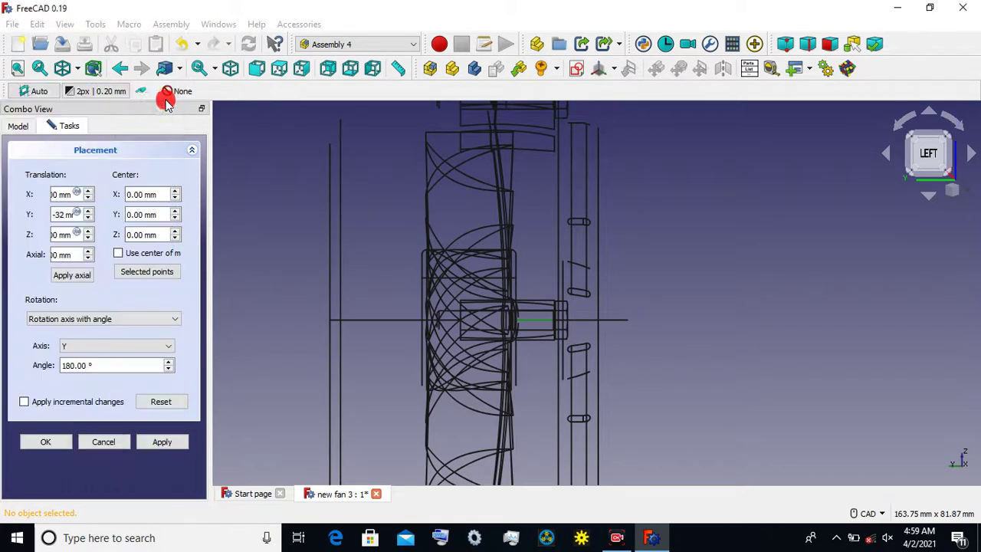
{"action": "left_click", "coordinate": [87, 219]}
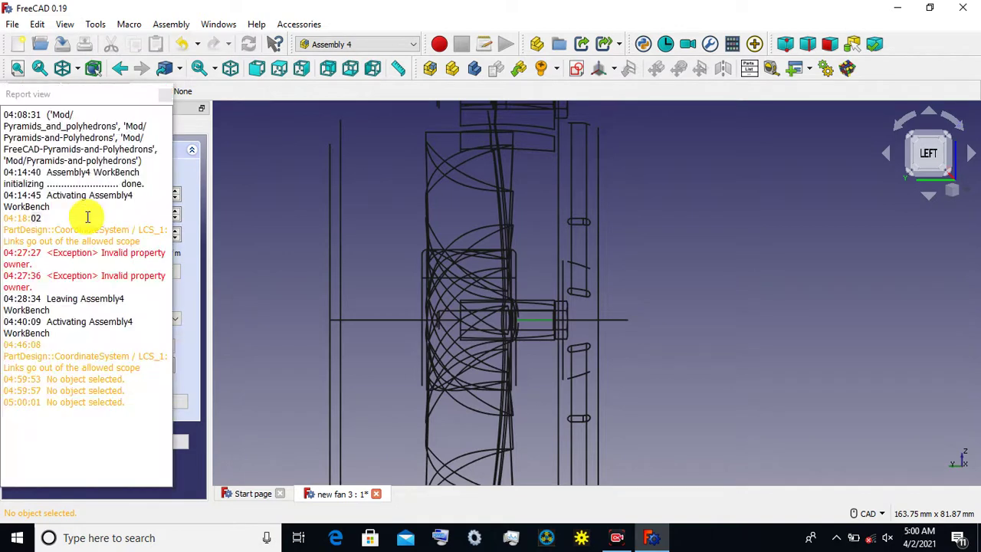
{"action": "left_click", "coordinate": [163, 96]}
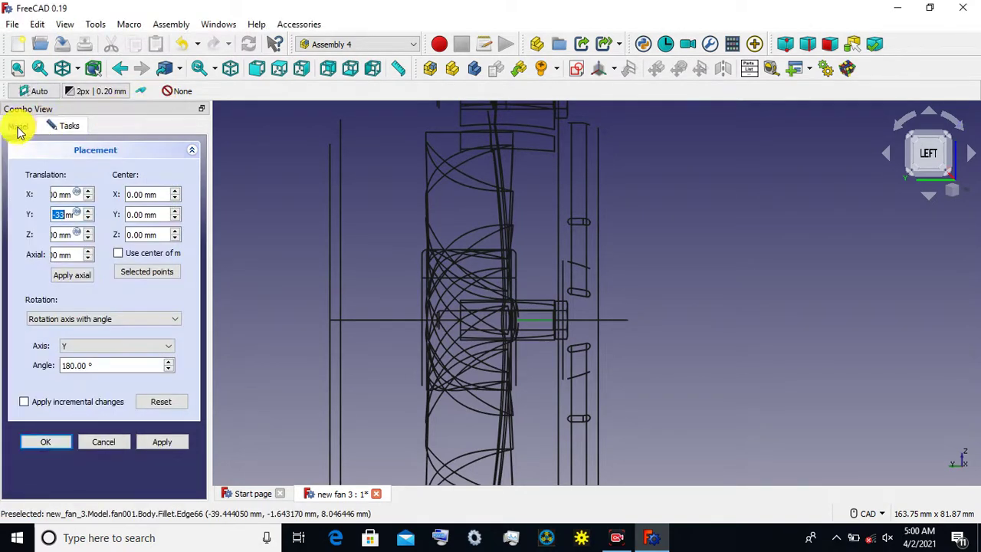
{"action": "left_click", "coordinate": [18, 126]}
{"action": "left_click_drag", "start_coordinate": [49, 226], "coordinate": [57, 385]}
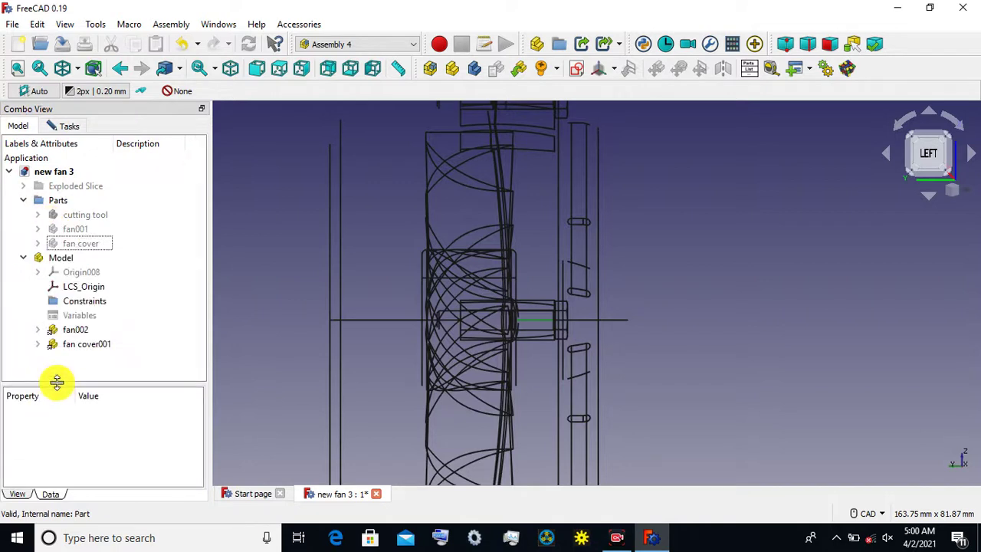
{"action": "left_click", "coordinate": [75, 345]}
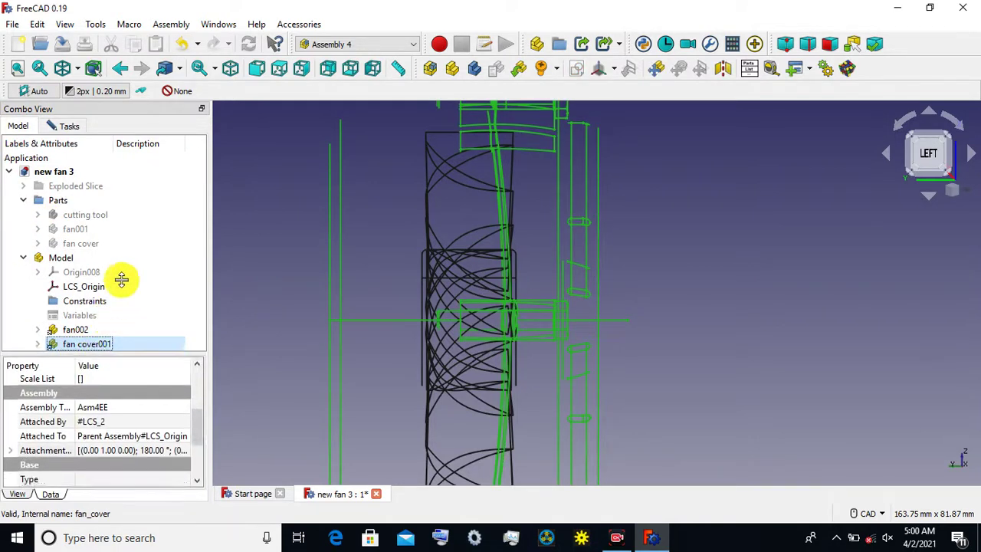
{"action": "left_click_drag", "start_coordinate": [81, 380], "coordinate": [149, 195]}
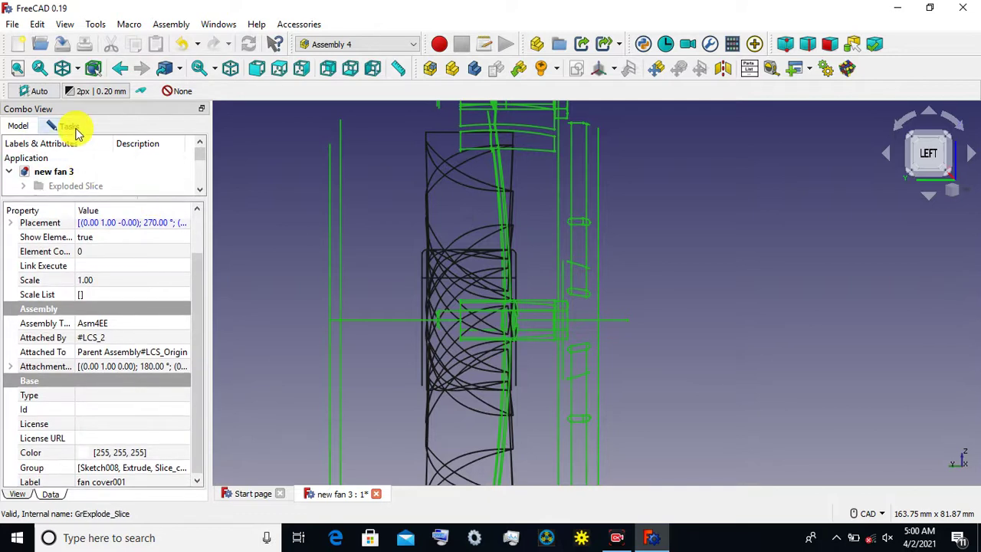
{"action": "left_click", "coordinate": [75, 129]}
Set the cover's Y offset to 6 mm and apply the adjustment.
{"action": "left_click", "coordinate": [87, 217]}
{"action": "left_click", "coordinate": [150, 443]}
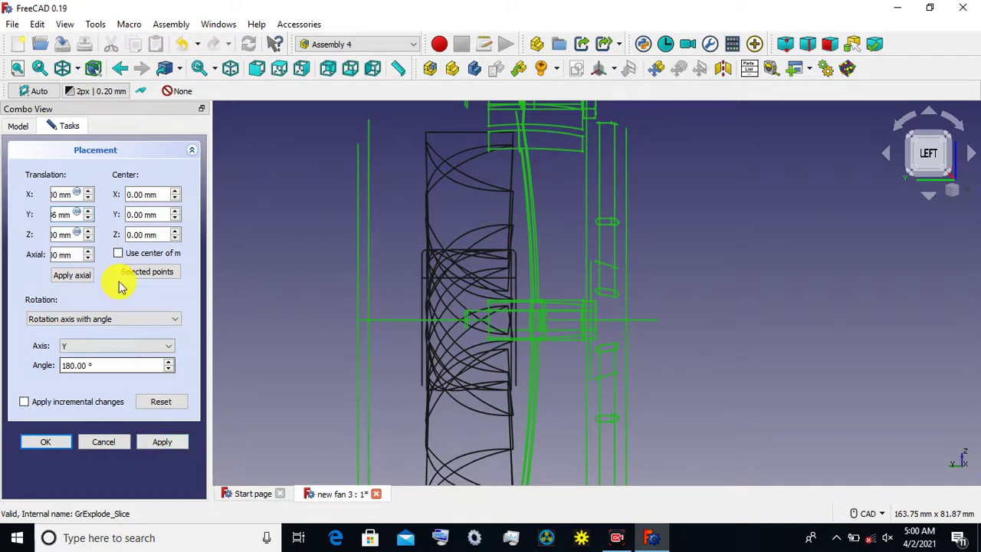
{"action": "left_click", "coordinate": [88, 217]}
{"action": "left_click", "coordinate": [87, 216]}
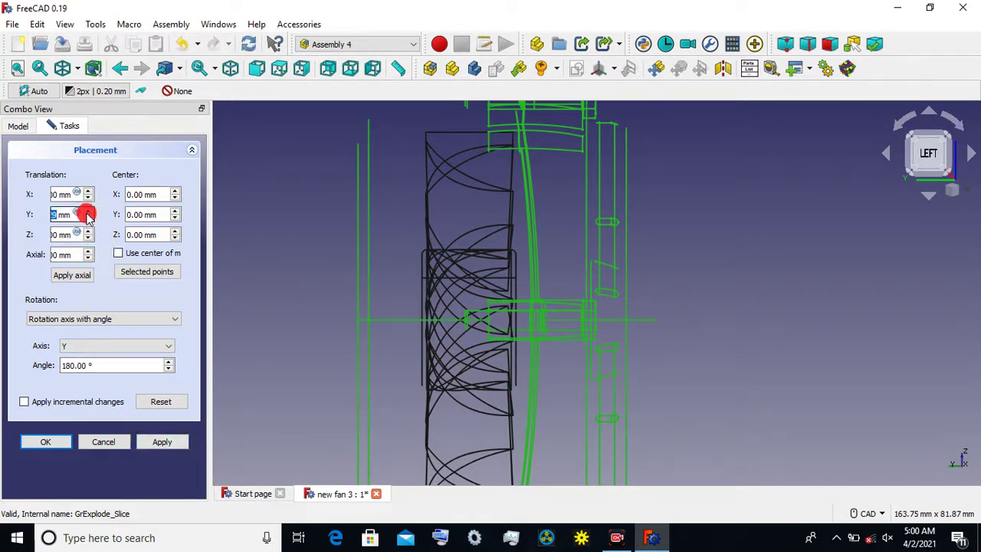
{"action": "left_click", "coordinate": [173, 448]}
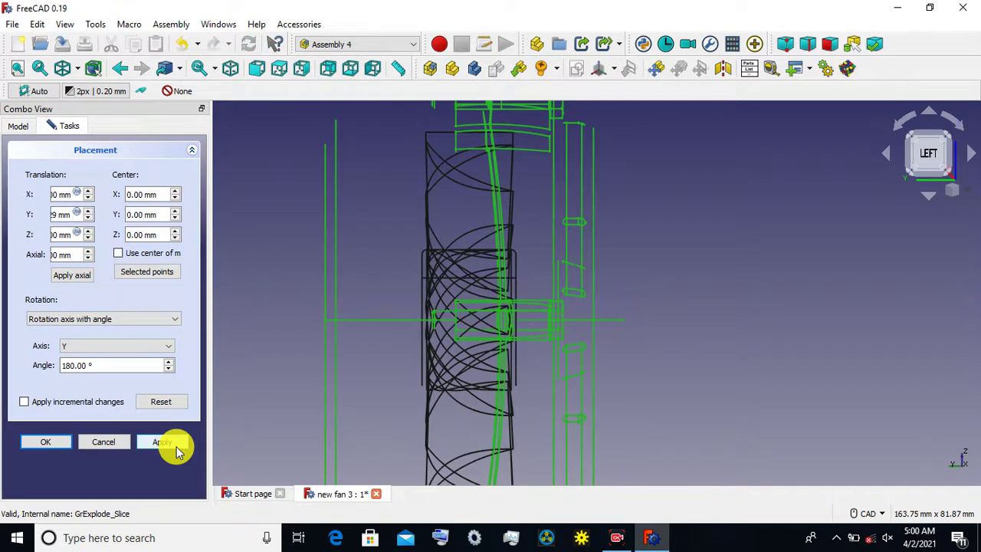
Switch to Flat lines display and orbit to an angled view of the fan blades.
{"action": "left_click", "coordinate": [79, 68]}
{"action": "left_click", "coordinate": [114, 184]}
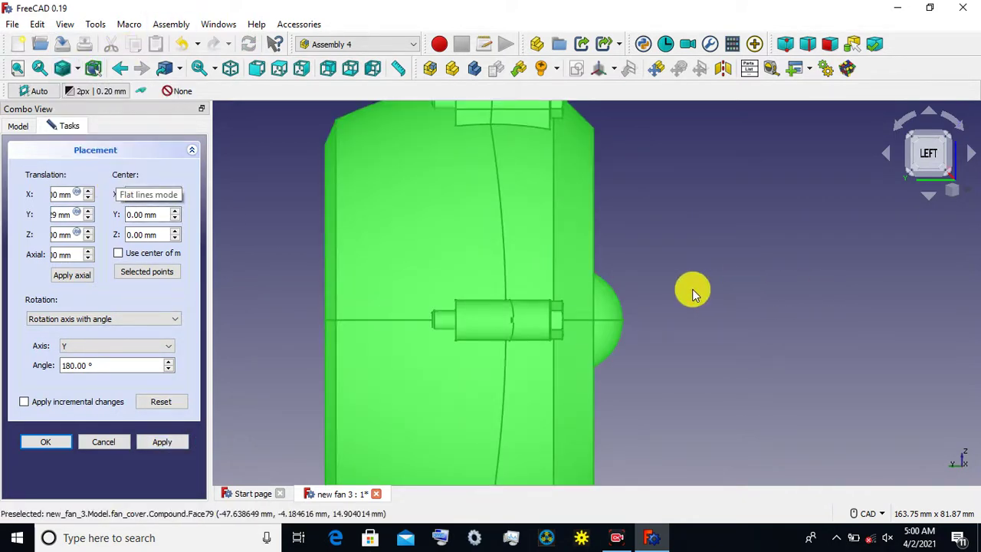
{"action": "middle_click_drag", "start_coordinate": [693, 295], "coordinate": [602, 337]}
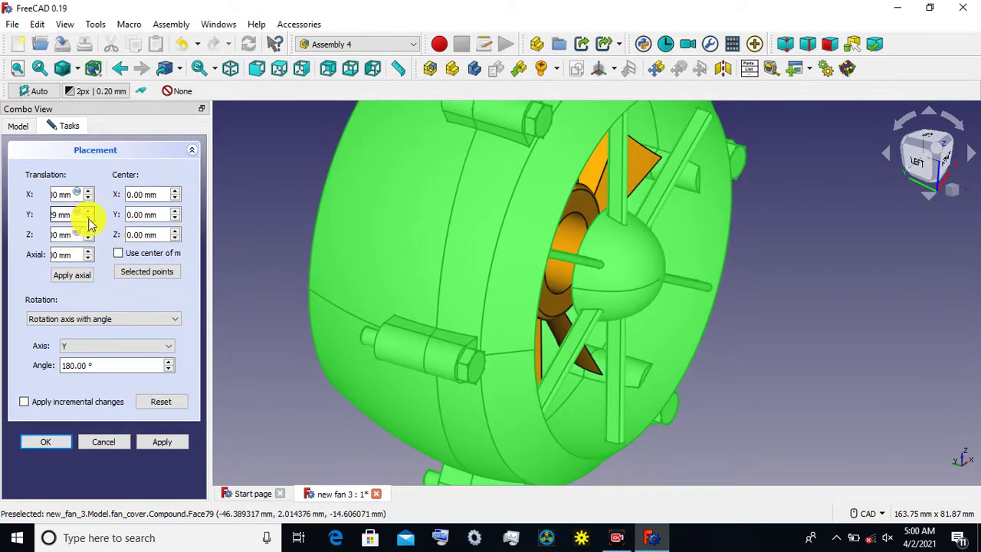
Retype the Y offset ending in 7, apply it, and confirm the placement with OK.
{"action": "left_click", "coordinate": [167, 443]}
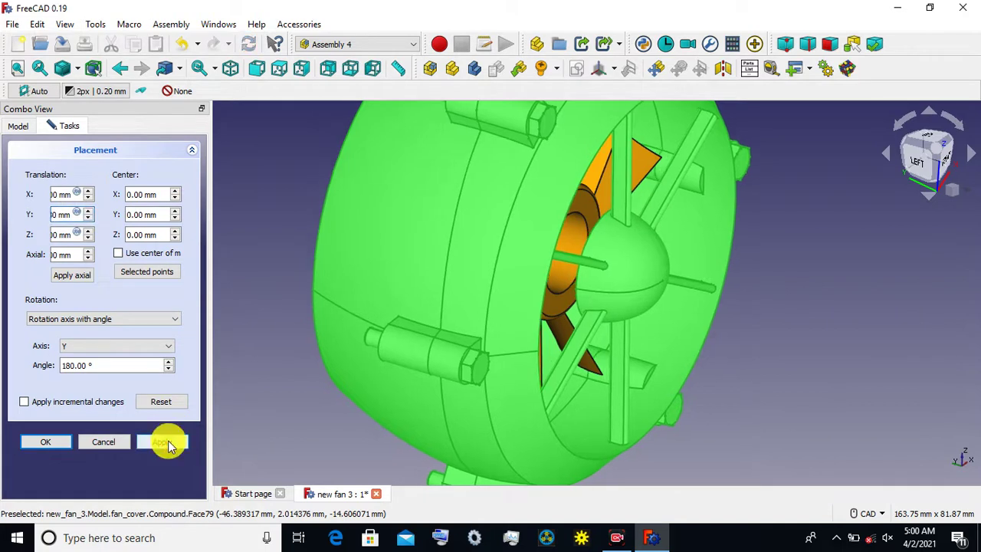
{"action": "left_click", "coordinate": [80, 215]}
{"action": "type", "text": "7"}
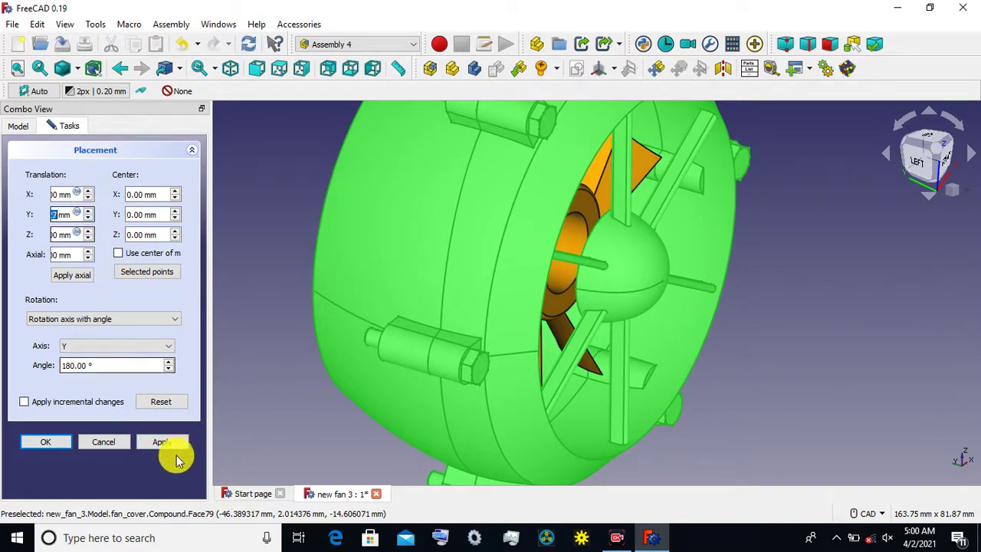
{"action": "left_click", "coordinate": [168, 440]}
{"action": "left_click", "coordinate": [85, 213]}
{"action": "left_click", "coordinate": [170, 444]}
{"action": "left_click", "coordinate": [170, 444]}
{"action": "left_click", "coordinate": [80, 213]}
{"action": "left_click", "coordinate": [146, 444]}
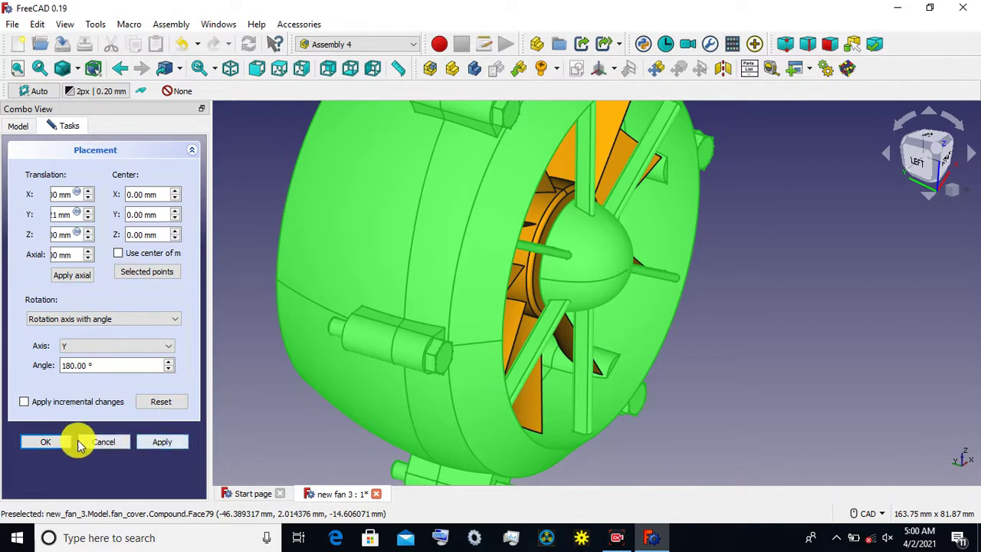
{"action": "left_click", "coordinate": [50, 442]}
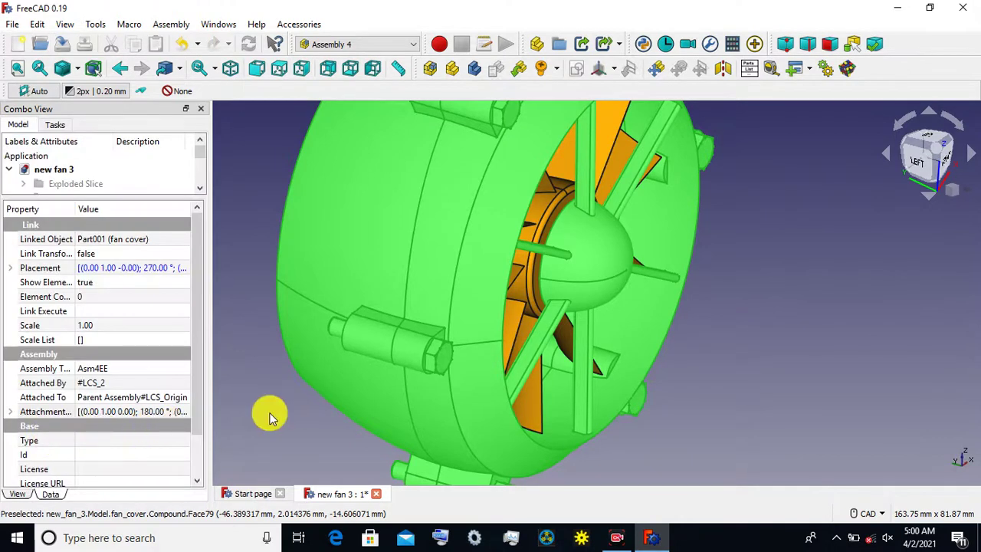
Expand the model tree and select fan002 to show its properties.
{"action": "left_click", "coordinate": [270, 416]}
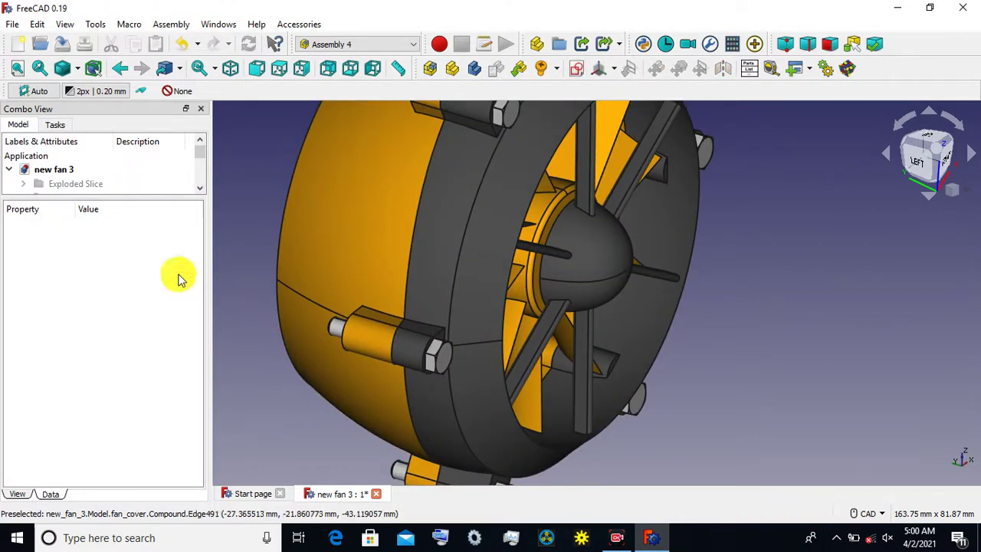
{"action": "left_click_drag", "start_coordinate": [136, 222], "coordinate": [155, 414]}
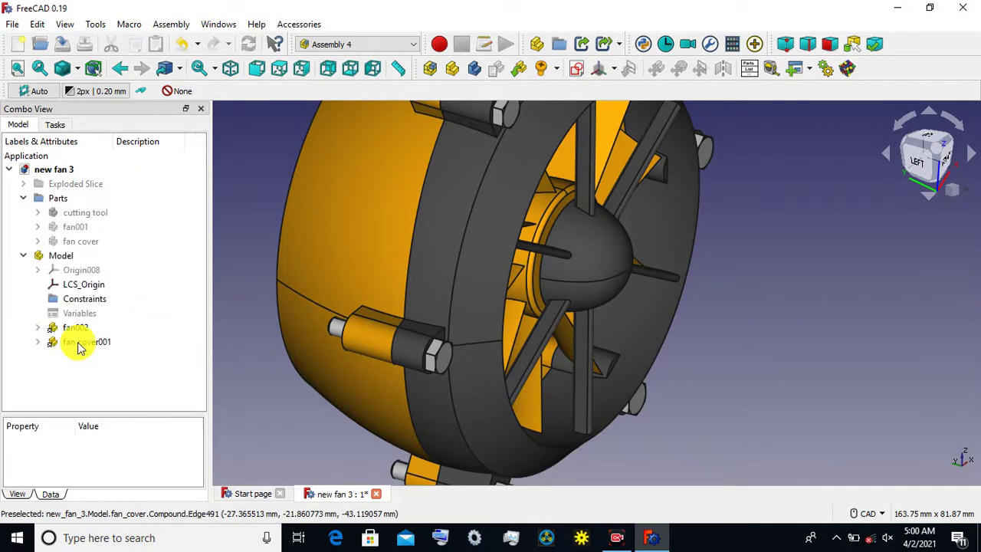
{"action": "left_click", "coordinate": [77, 341]}
{"action": "left_click", "coordinate": [40, 315]}
{"action": "left_click", "coordinate": [89, 328]}
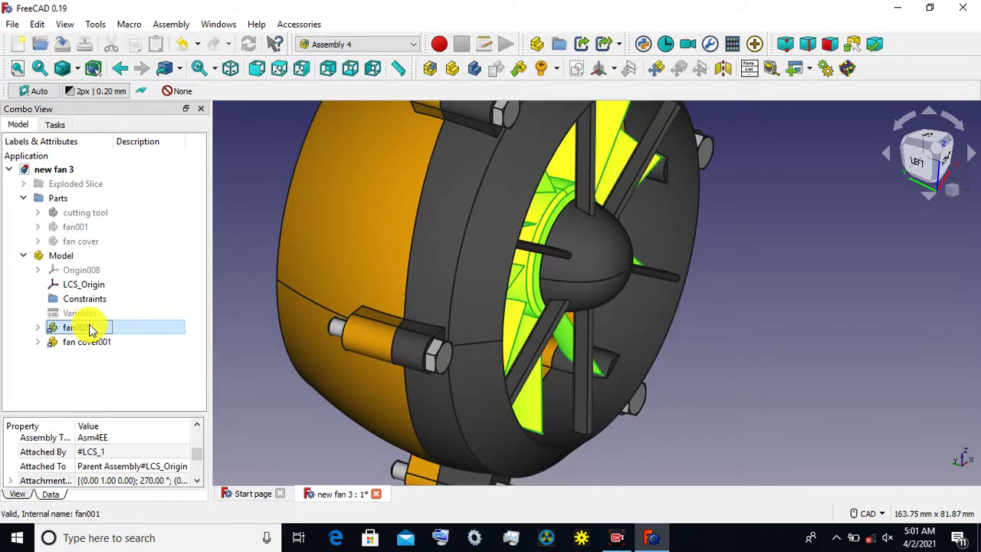
Open the formula editor on fan002's Attachment Offset Angle, currently 270.00°.
{"action": "left_click_drag", "start_coordinate": [131, 413], "coordinate": [143, 206]}
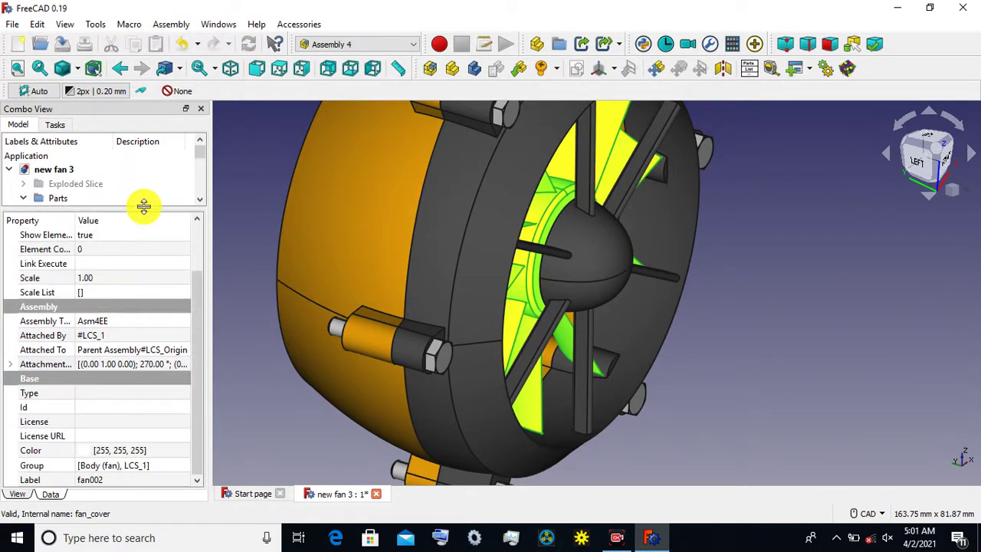
{"action": "left_click_drag", "start_coordinate": [202, 390], "coordinate": [192, 350]}
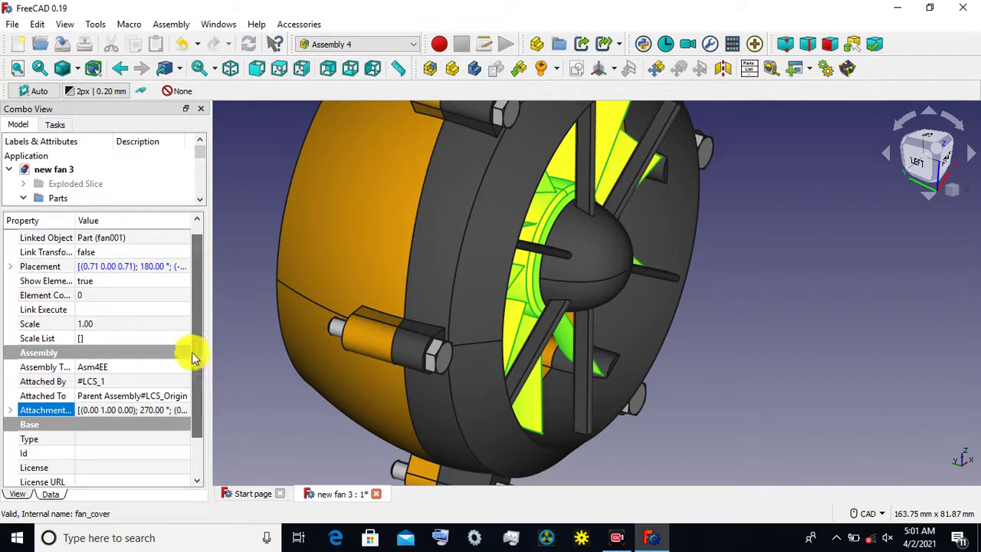
{"action": "left_click", "coordinate": [184, 410]}
{"action": "left_click", "coordinate": [184, 412]}
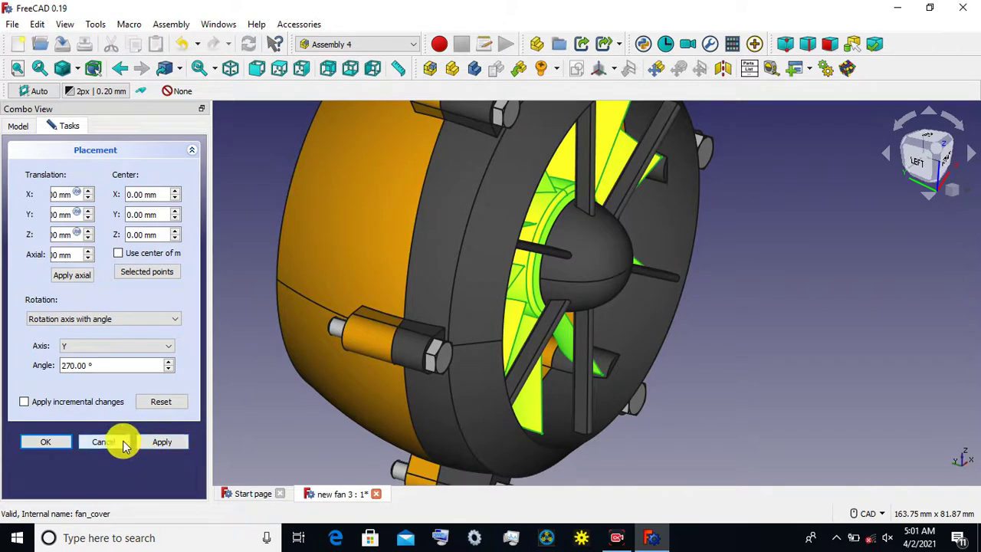
{"action": "left_click", "coordinate": [126, 442]}
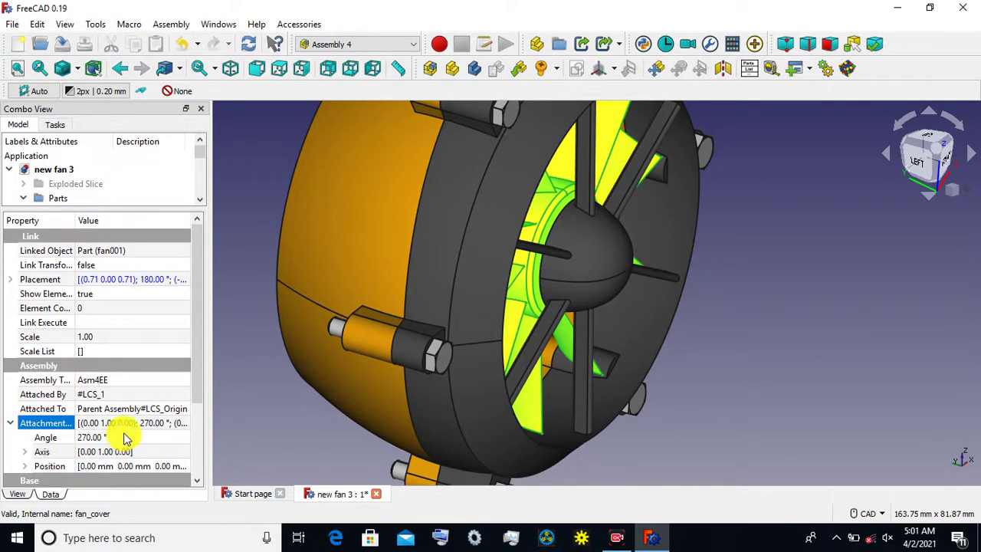
{"action": "left_click", "coordinate": [126, 438]}
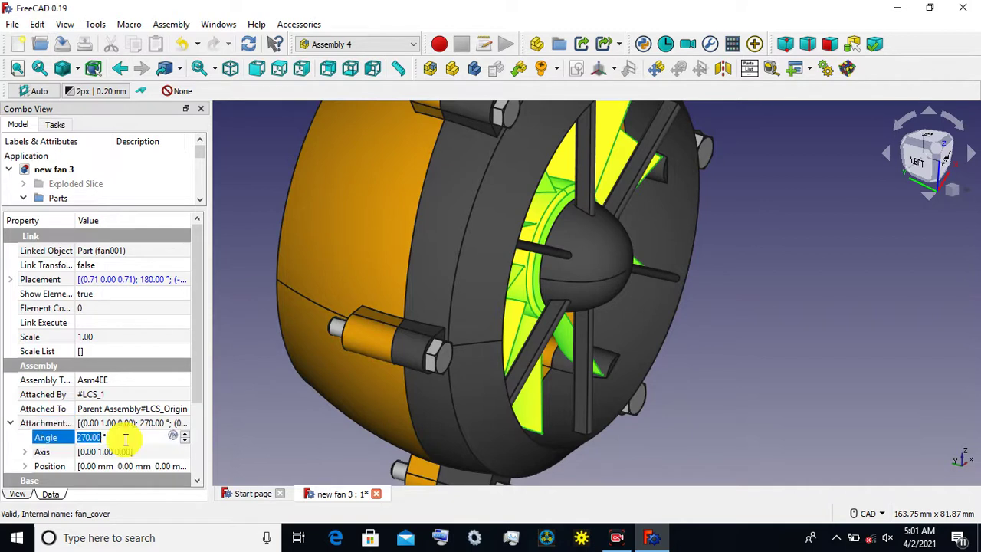
{"action": "key", "text": "equal"}
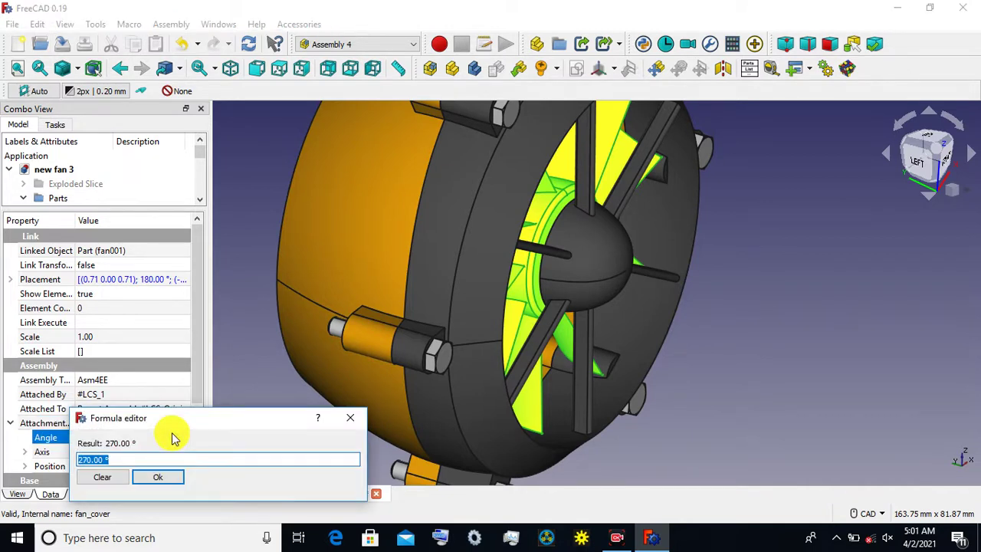
Drive fan002's attachment Angle with Variables.rotate, now 10.00°, and deselect fan002.
{"action": "type", "text": "va"}
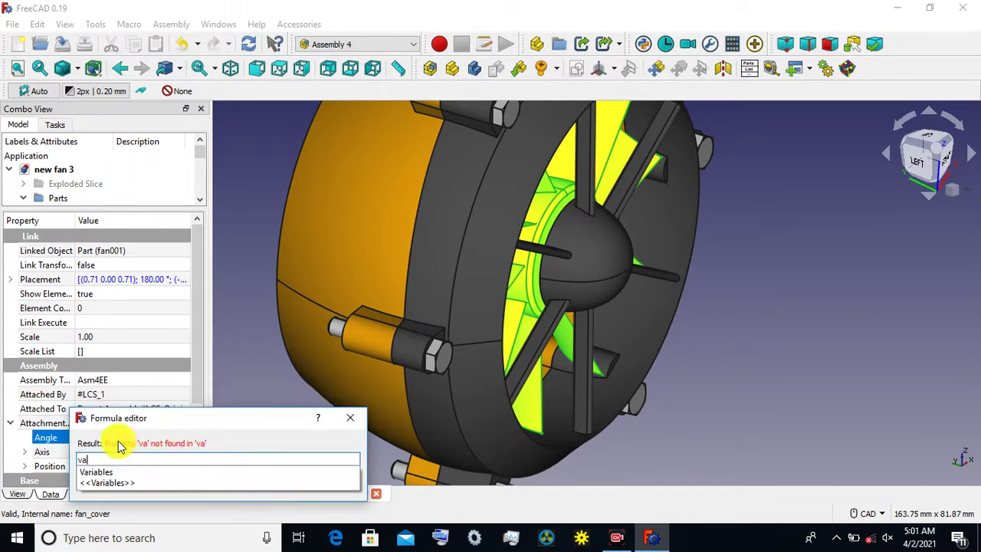
{"action": "left_click", "coordinate": [100, 471]}
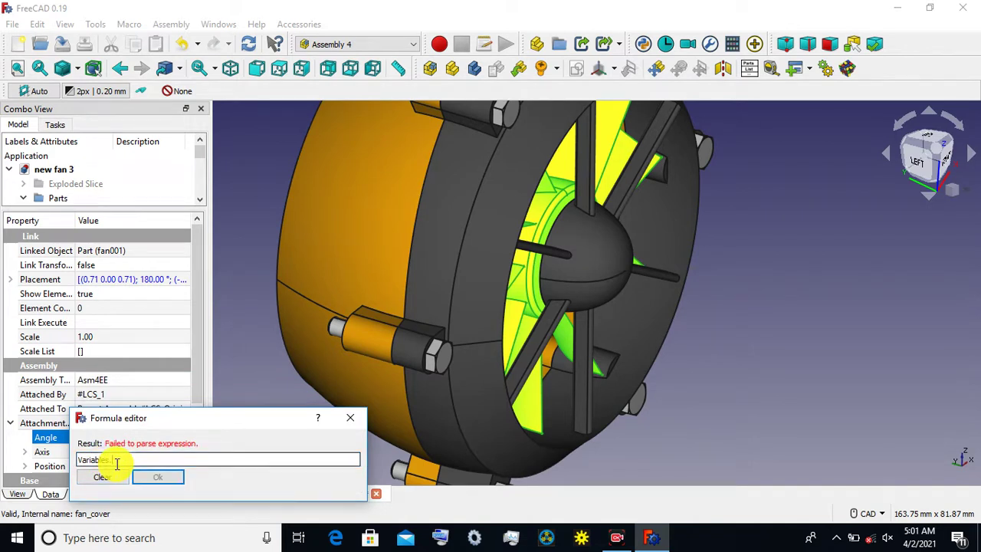
{"action": "type", "text": "r"}
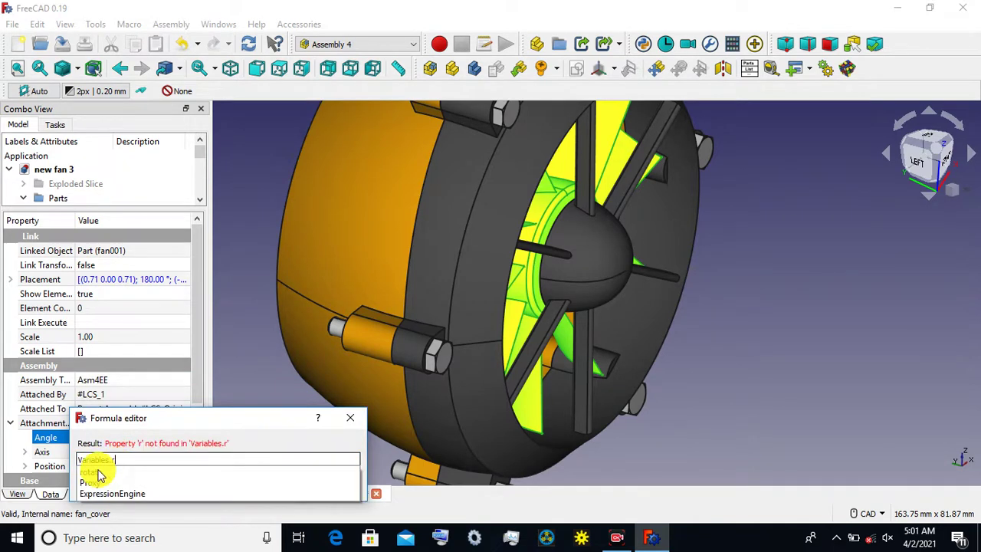
{"action": "left_click", "coordinate": [99, 473]}
{"action": "left_click", "coordinate": [148, 478]}
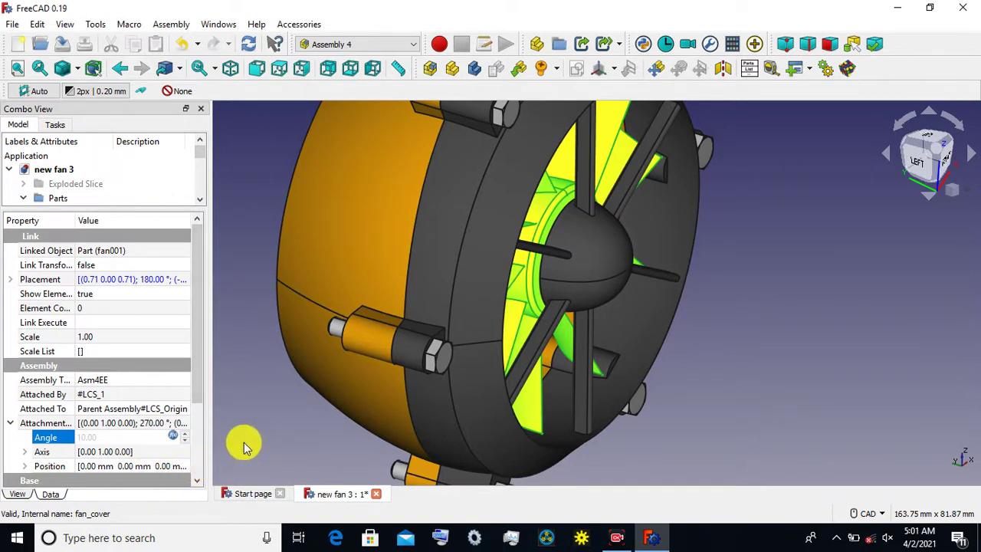
{"action": "left_click_drag", "start_coordinate": [140, 209], "coordinate": [160, 386]}
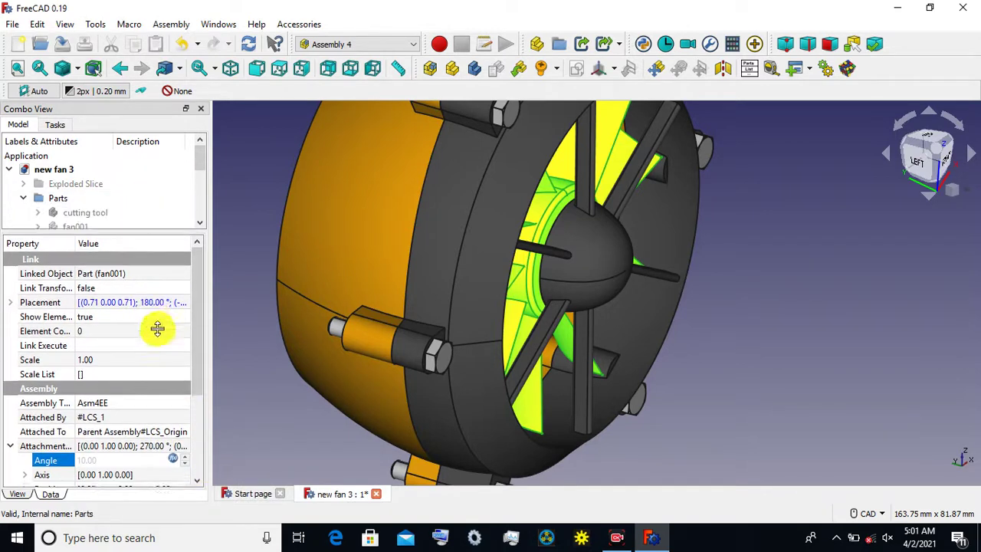
{"action": "left_click", "coordinate": [299, 433]}
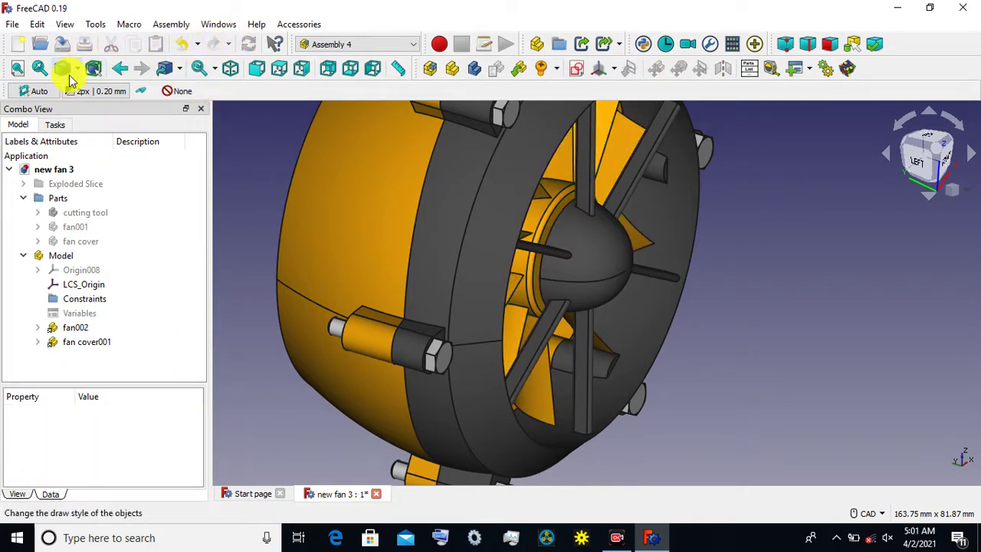
Recentre the fan and open Animate Assembly for rotate, 10.00 to 310.00 in 1.00 steps.
{"action": "scroll", "coordinate": [293, 171], "scroll_direction": "down", "scroll_amount": 1}
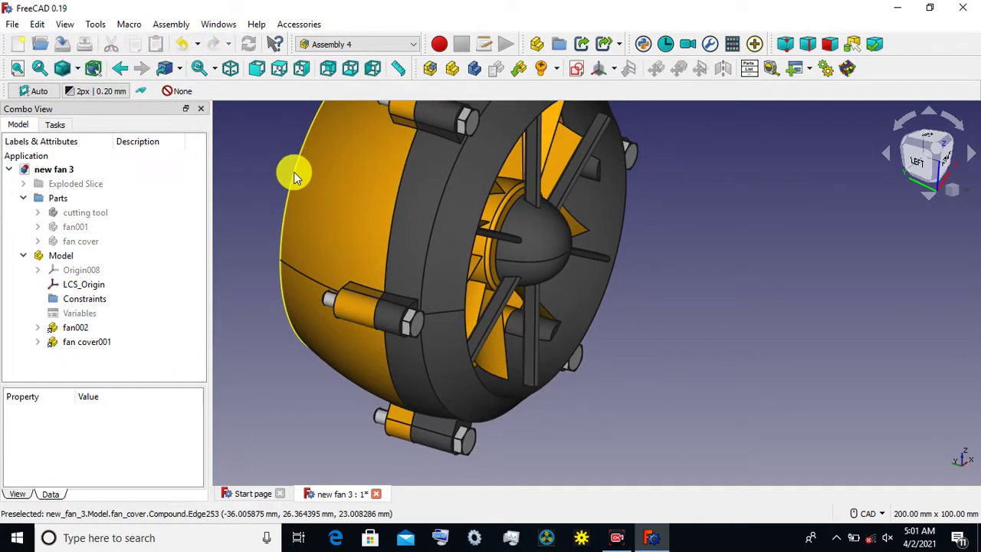
{"action": "scroll", "coordinate": [240, 172], "scroll_direction": "down", "scroll_amount": 1}
{"action": "mouse_move", "coordinate": [600, 223]}
{"action": "middle_mouse_down"}
{"action": "mouse_move", "coordinate": [642, 290]}
{"action": "mouse_move", "coordinate": [551, 308]}
{"action": "middle_mouse_up"}
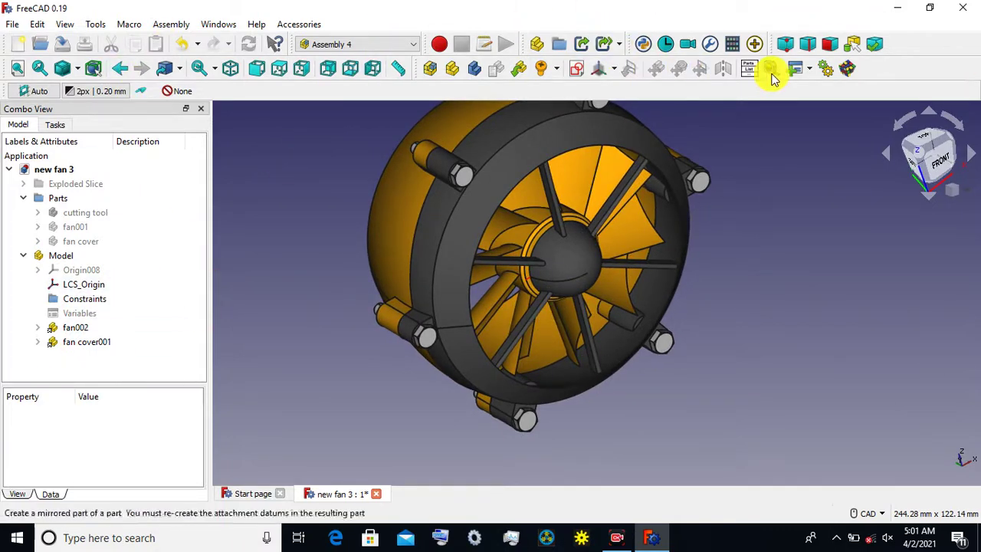
{"action": "left_click", "coordinate": [825, 68]}
{"action": "left_click_drag", "start_coordinate": [473, 151], "coordinate": [189, 96]}
Run the rotate animation to Range End 310 with step size 14, then close the dialog.
{"action": "left_click", "coordinate": [101, 154]}
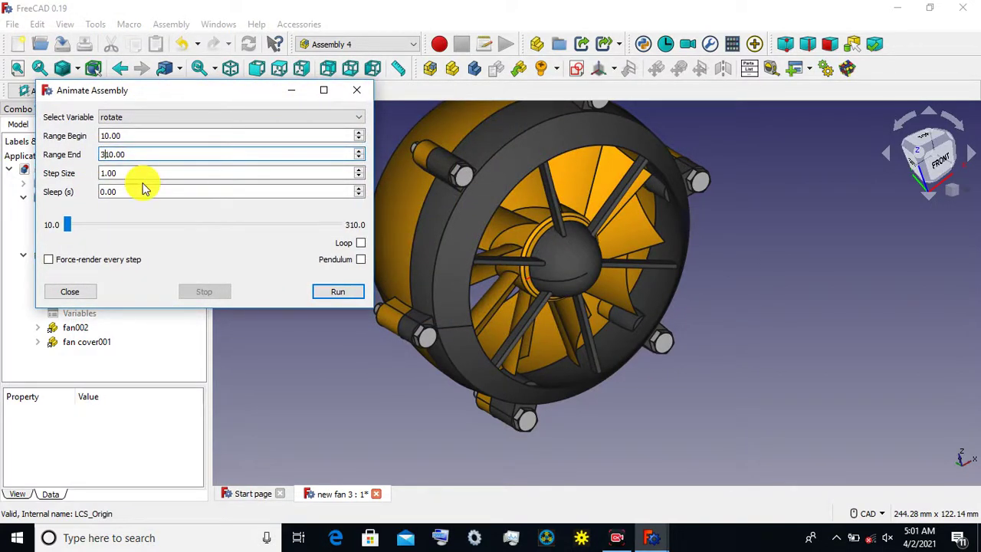
{"action": "left_click", "coordinate": [119, 116]}
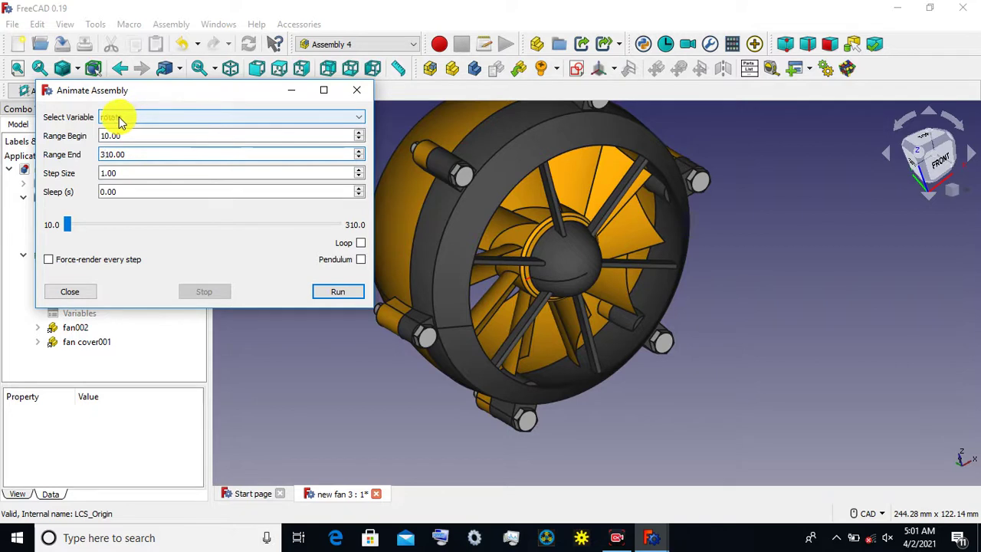
{"action": "left_click", "coordinate": [334, 297]}
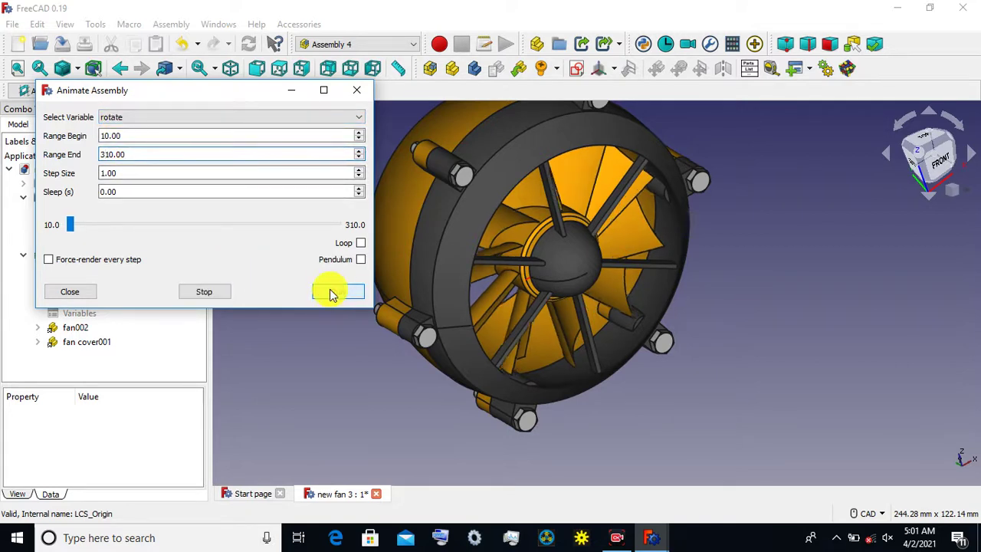
{"action": "left_click", "coordinate": [201, 291]}
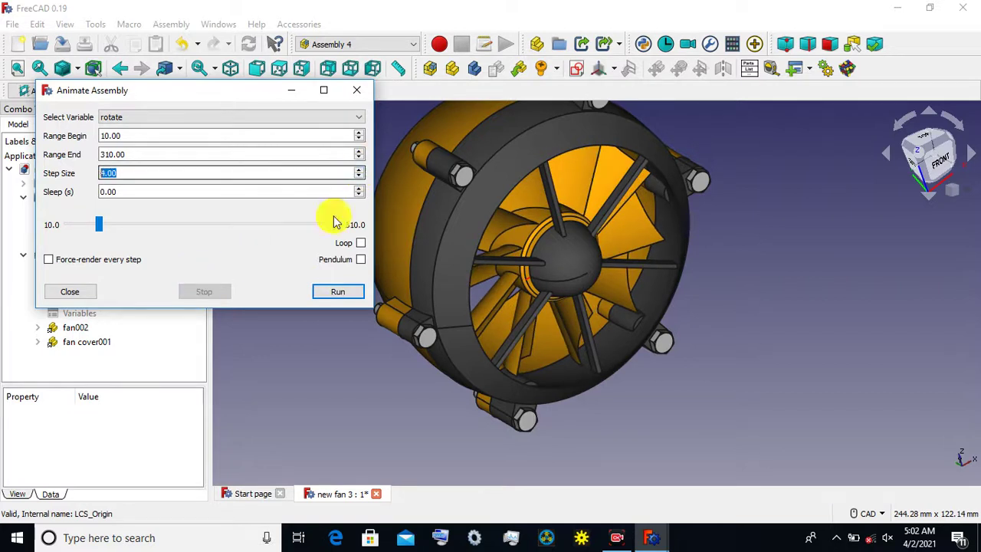
{"action": "left_click", "coordinate": [331, 297]}
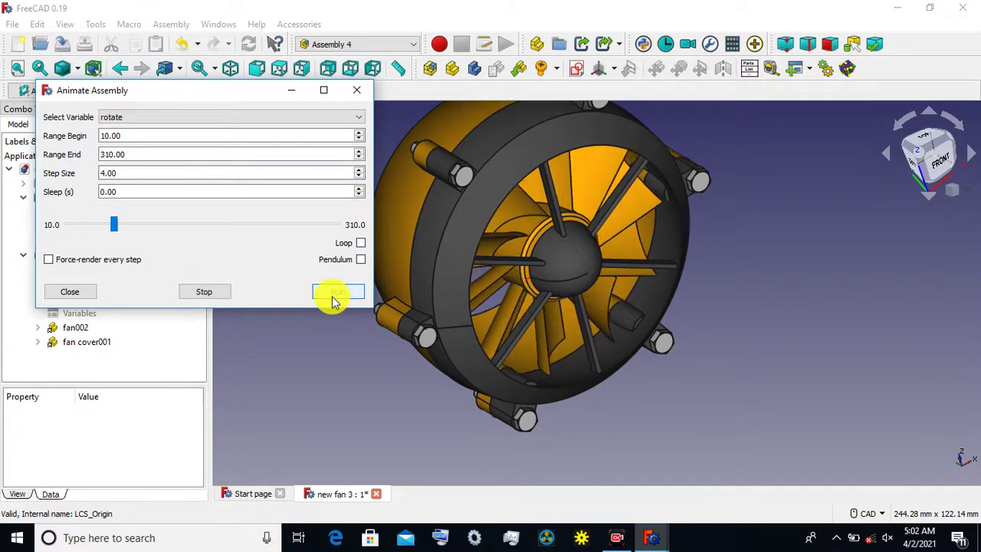
{"action": "left_click", "coordinate": [220, 291]}
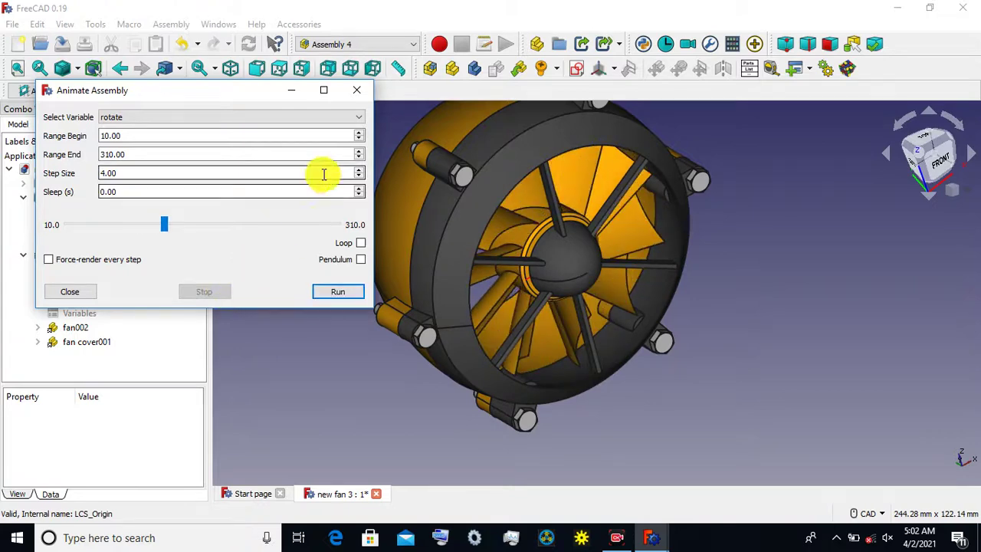
{"action": "left_click", "coordinate": [322, 294]}
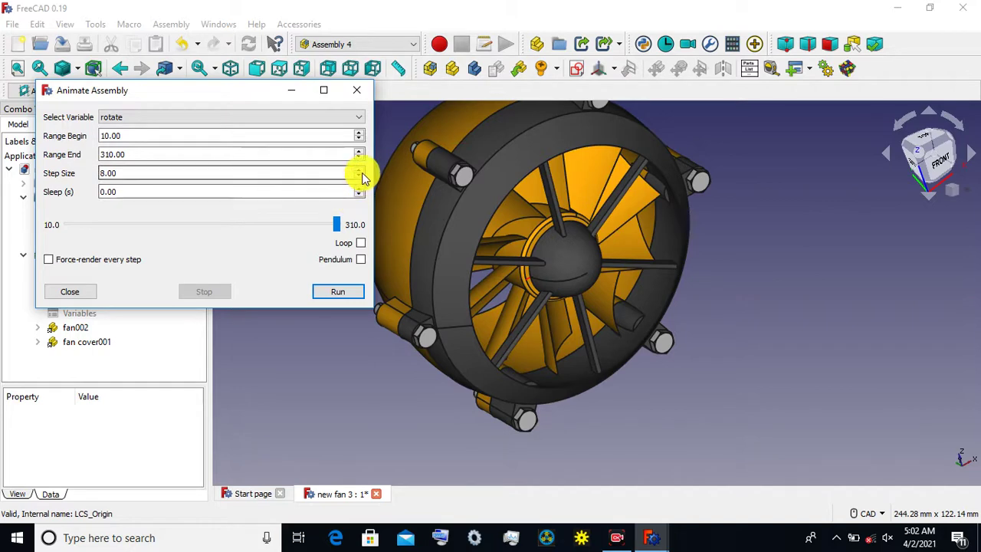
{"action": "left_click", "coordinate": [334, 292]}
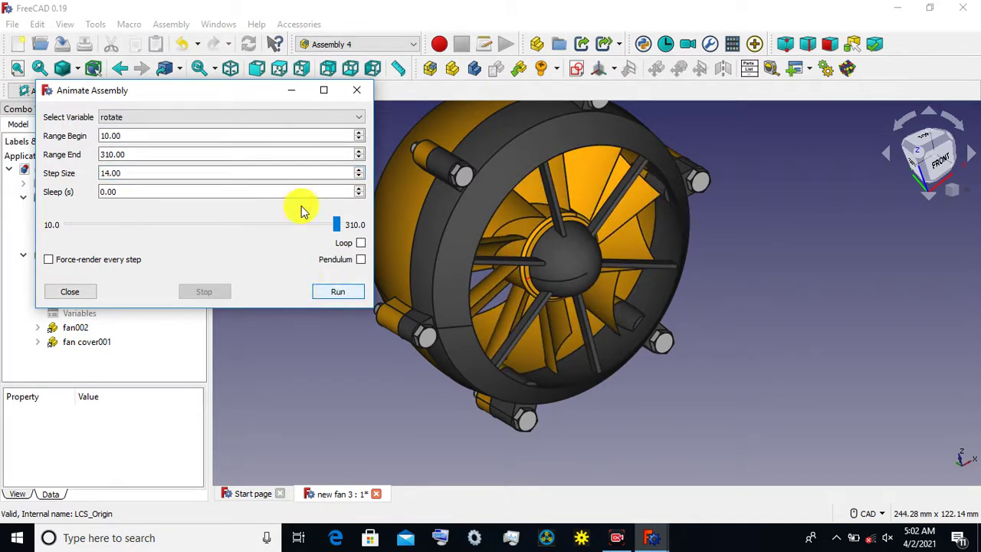
{"action": "left_click", "coordinate": [357, 90]}
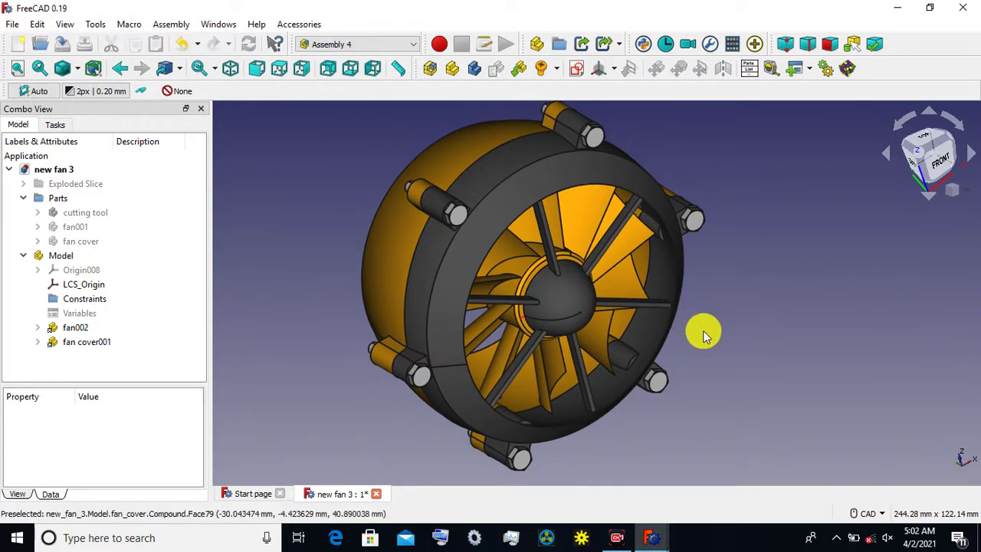
Orbit the fan, switch to perspective projection, and shade it without edge lines.
{"action": "middle_click_drag", "start_coordinate": [724, 343], "coordinate": [701, 348]}
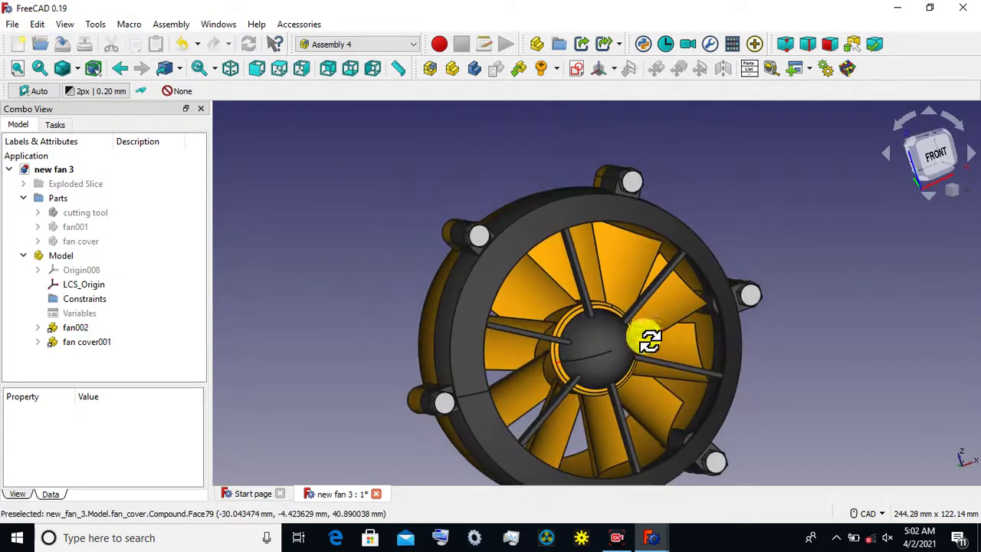
{"action": "left_click", "coordinate": [65, 24]}
{"action": "left_click", "coordinate": [84, 71]}
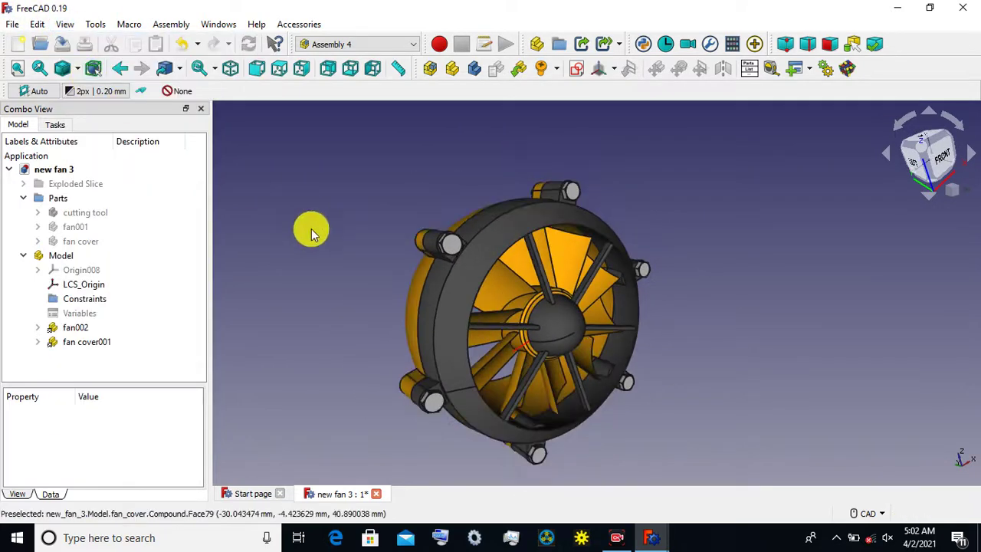
{"action": "scroll", "coordinate": [380, 283], "scroll_direction": "up", "scroll_amount": 1}
{"action": "middle_click_drag", "start_coordinate": [380, 284], "coordinate": [364, 263]}
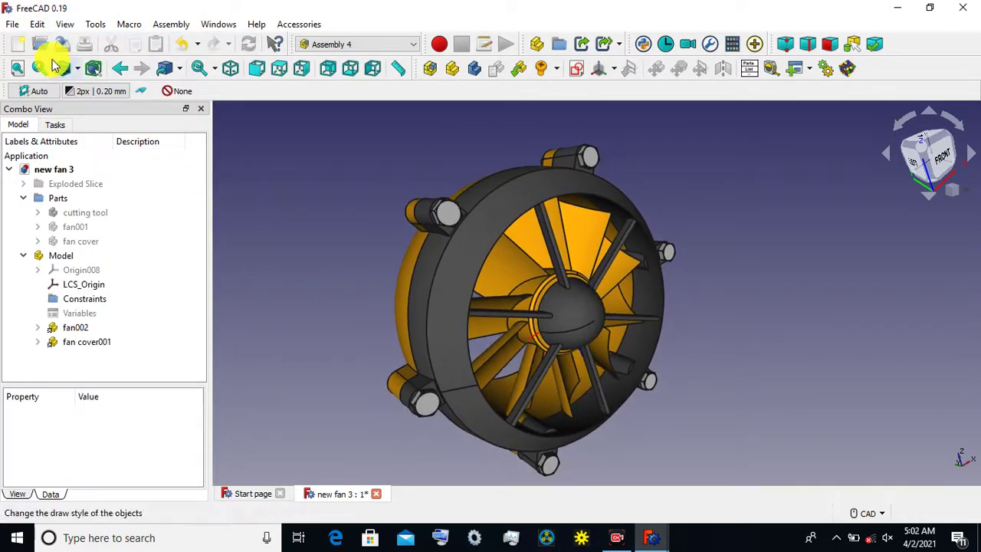
{"action": "left_click", "coordinate": [76, 69]}
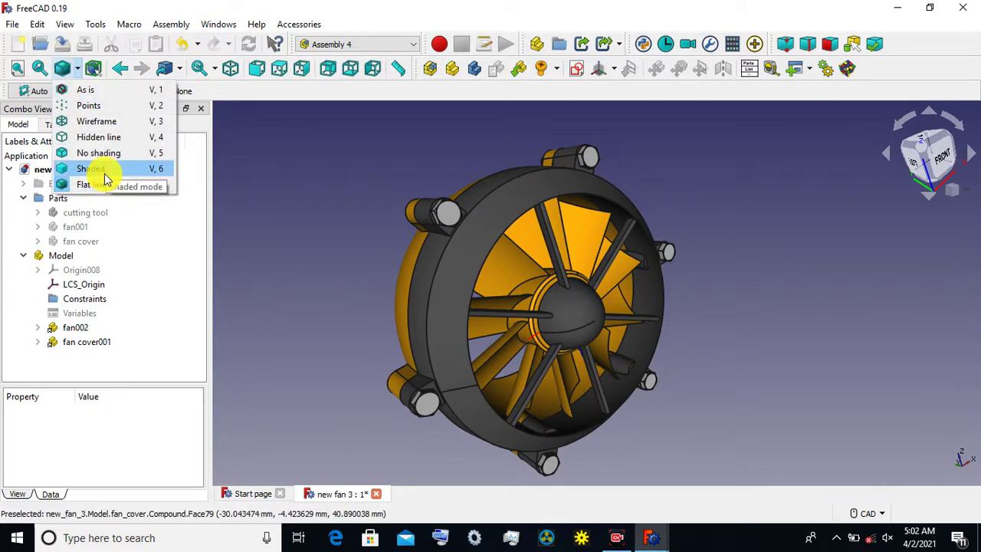
{"action": "left_click", "coordinate": [92, 168]}
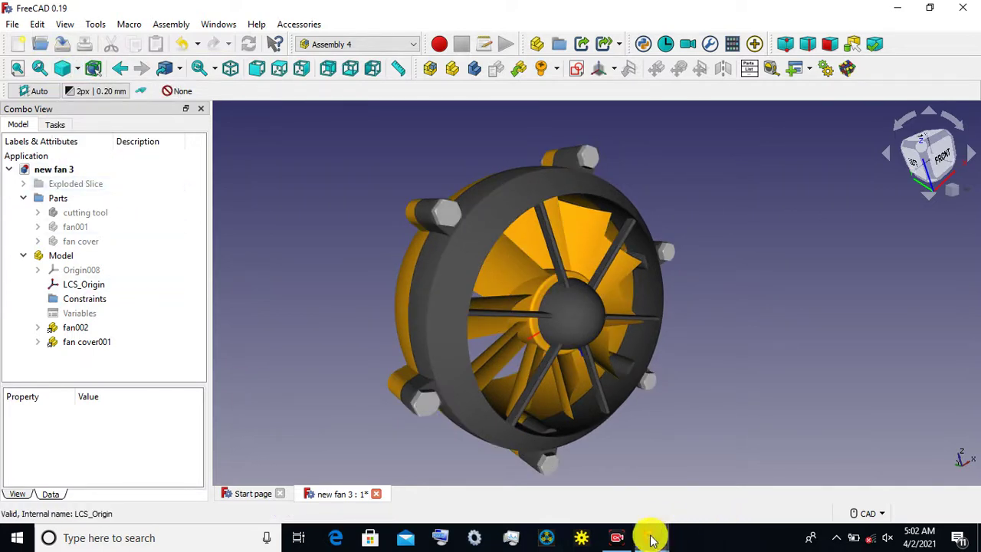
Play the fan rotation from 10 to 310 in the Animate Assembly dialog, then minimise it.
{"action": "mouse_move", "coordinate": [651, 538]}
{"action": "left_click", "coordinate": [694, 493]}
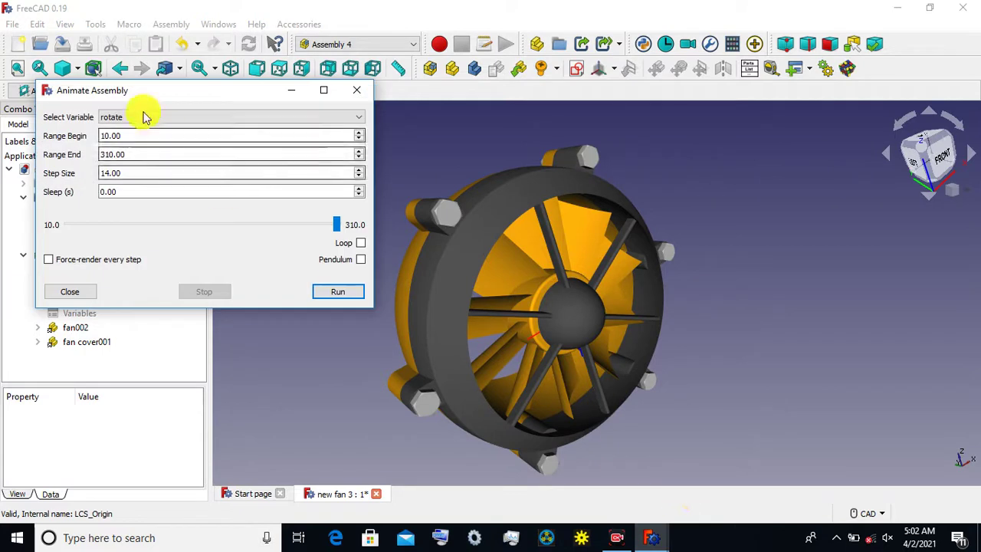
{"action": "left_click", "coordinate": [340, 291]}
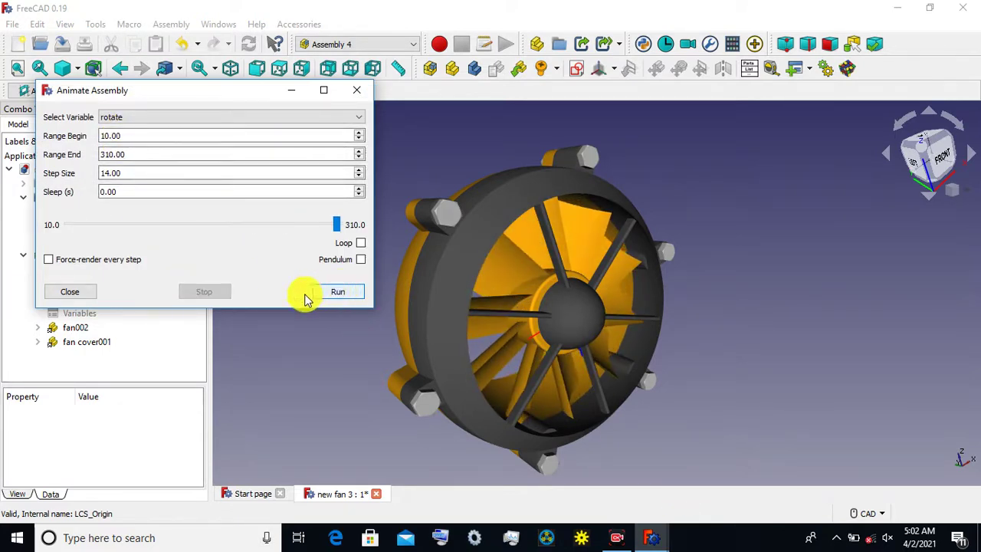
{"action": "left_click", "coordinate": [290, 89]}
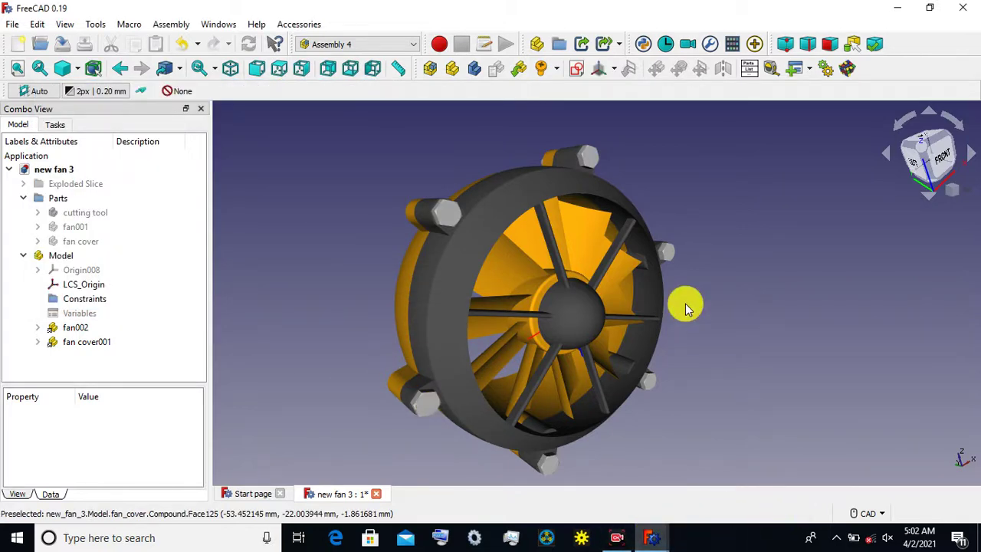
Orbit and zoom the fan in a different draw style, then restore Animate Assembly.
{"action": "mouse_move", "coordinate": [685, 306]}
{"action": "middle_mouse_down"}
{"action": "mouse_move", "coordinate": [523, 325]}
{"action": "mouse_move", "coordinate": [318, 300]}
{"action": "middle_mouse_up"}
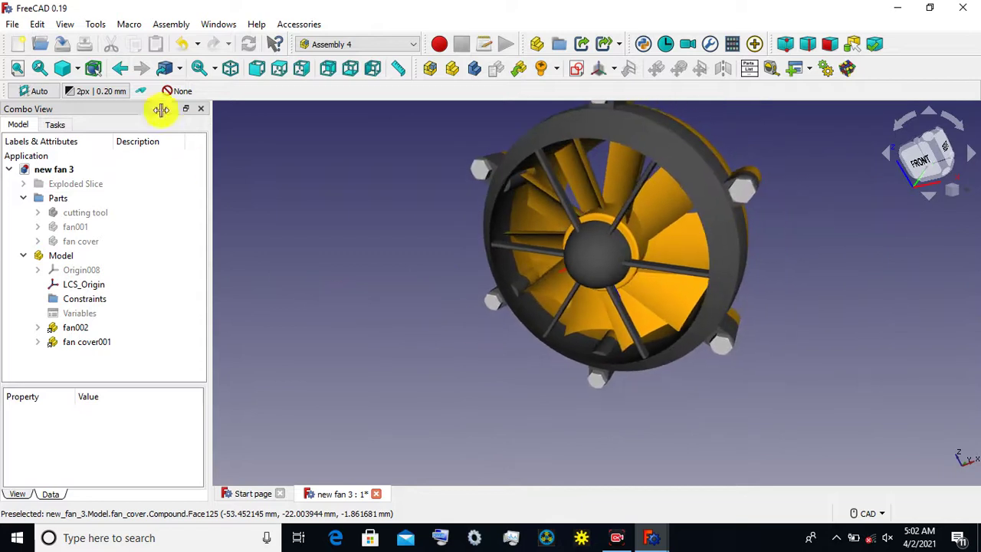
{"action": "left_click", "coordinate": [76, 68]}
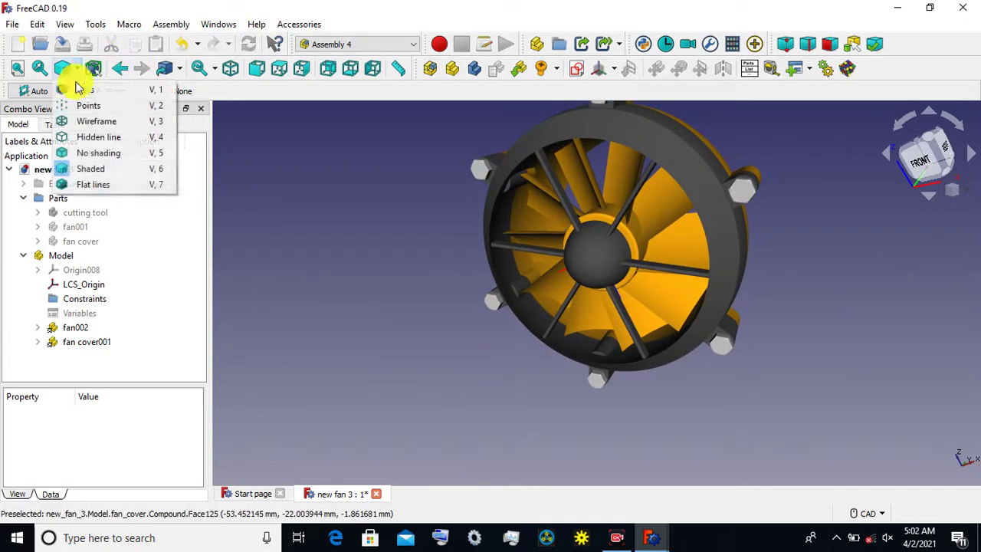
{"action": "left_click", "coordinate": [88, 184]}
{"action": "middle_click_drag", "start_coordinate": [357, 269], "coordinate": [325, 291]}
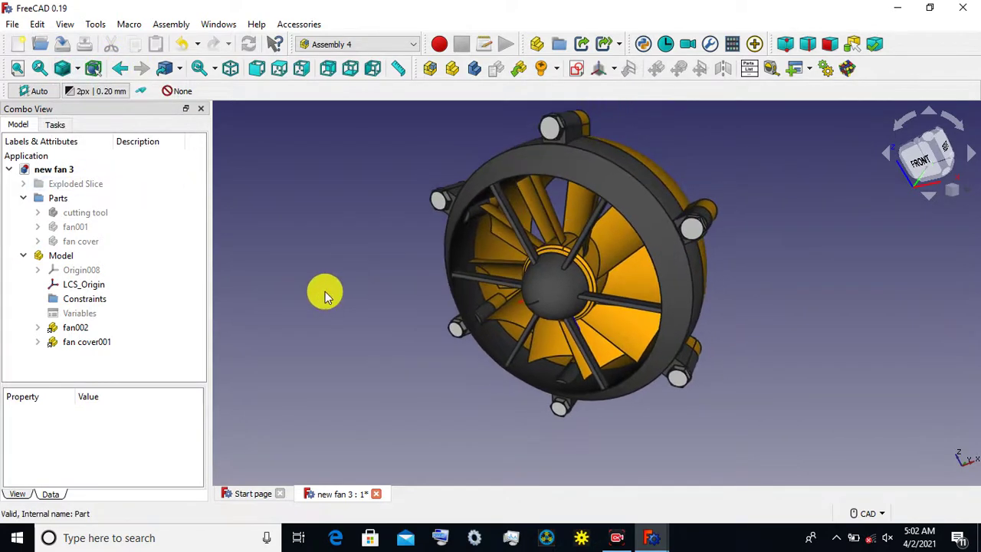
{"action": "scroll", "coordinate": [325, 291], "scroll_direction": "up", "scroll_amount": 2}
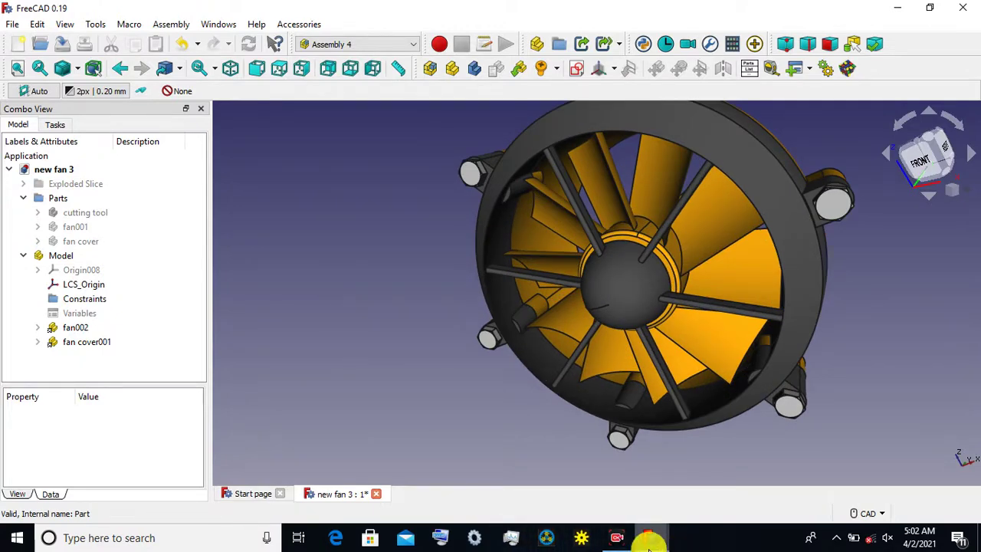
{"action": "mouse_move", "coordinate": [649, 538]}
{"action": "left_click", "coordinate": [700, 511]}
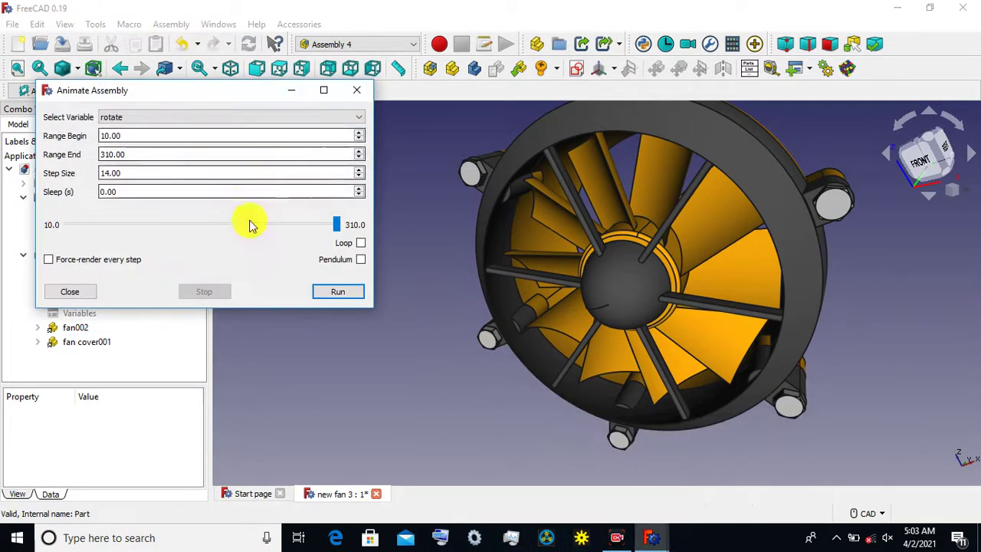
Replay the animation, extend Range End to 1310, run the longer spin, and close.
{"action": "left_click", "coordinate": [342, 292]}
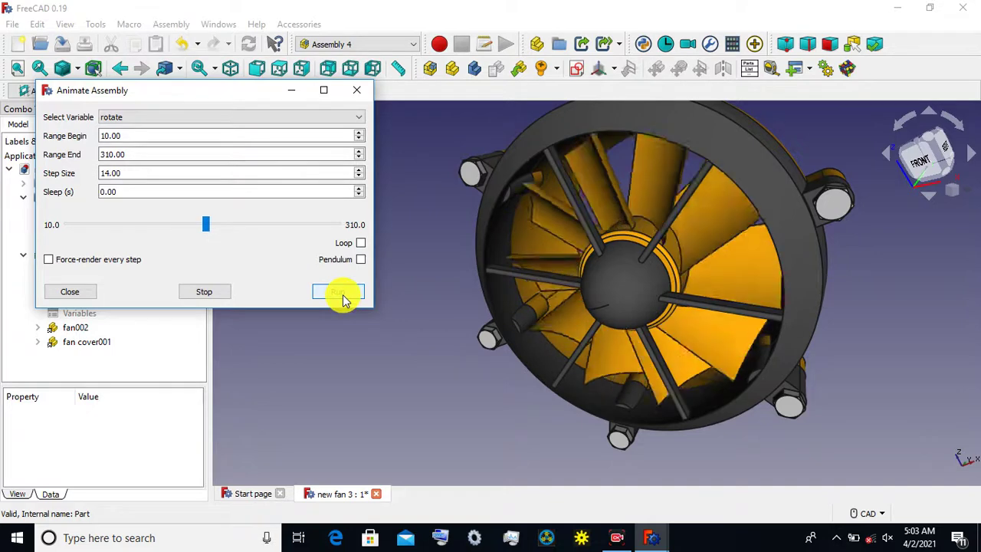
{"action": "left_click", "coordinate": [342, 295]}
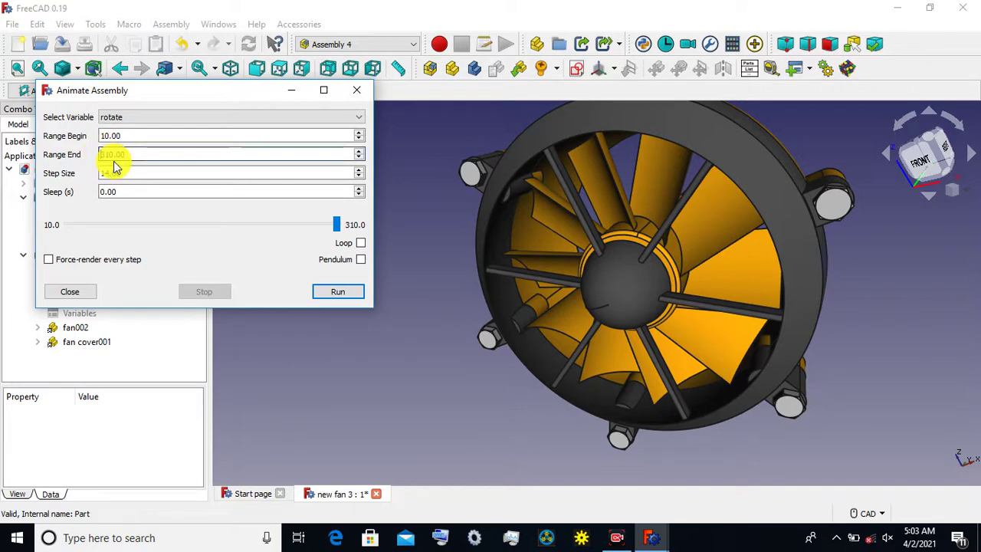
{"action": "type", "text": "1"}
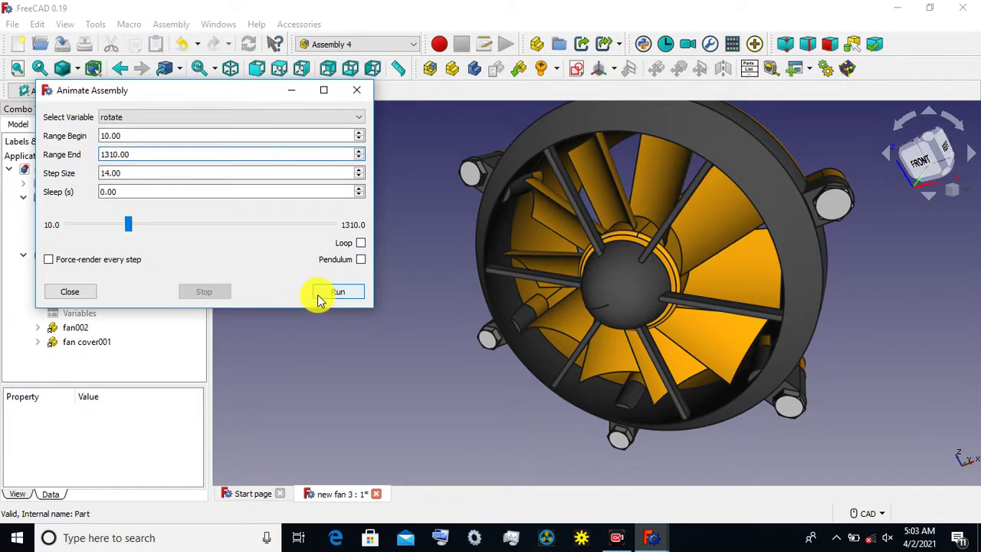
{"action": "left_click", "coordinate": [322, 299]}
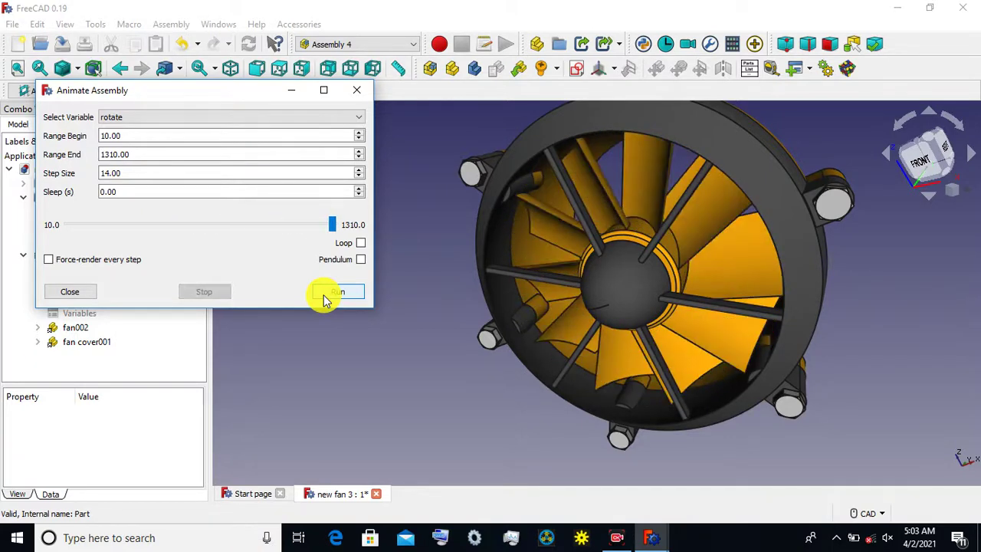
{"action": "left_click", "coordinate": [292, 89]}
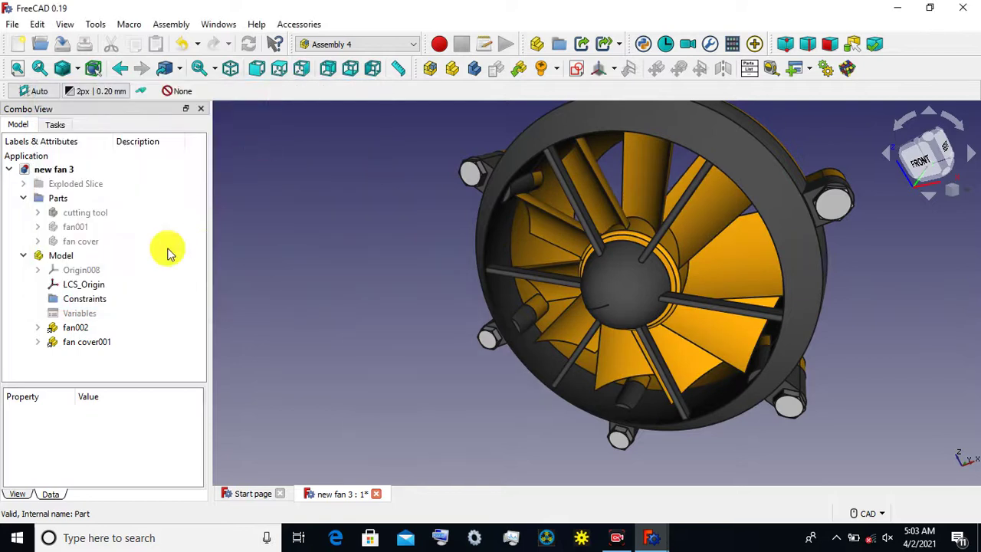
Give fan cover001's Compound an appearance Transparency of 51, then deselect it.
{"action": "left_click", "coordinate": [38, 342]}
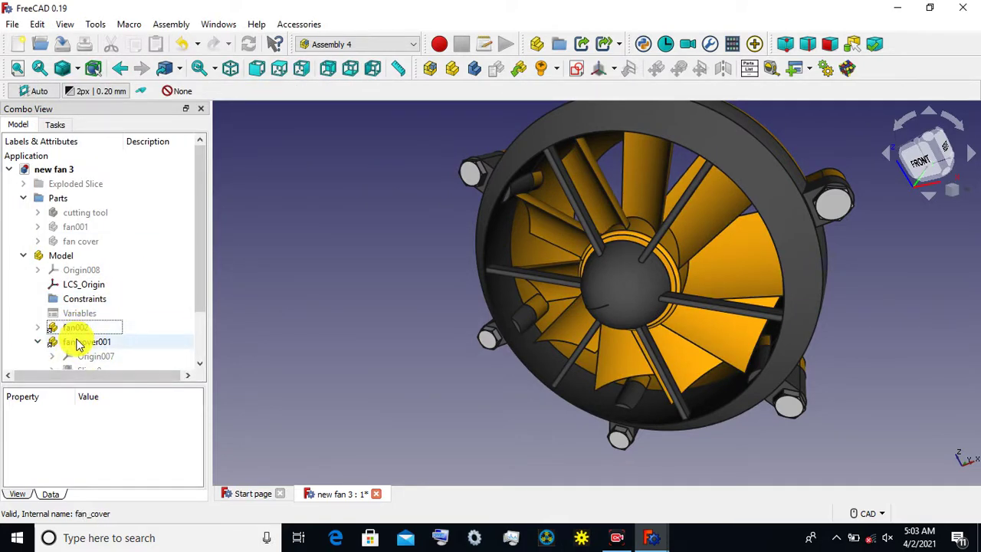
{"action": "left_click_drag", "start_coordinate": [85, 384], "coordinate": [84, 444]}
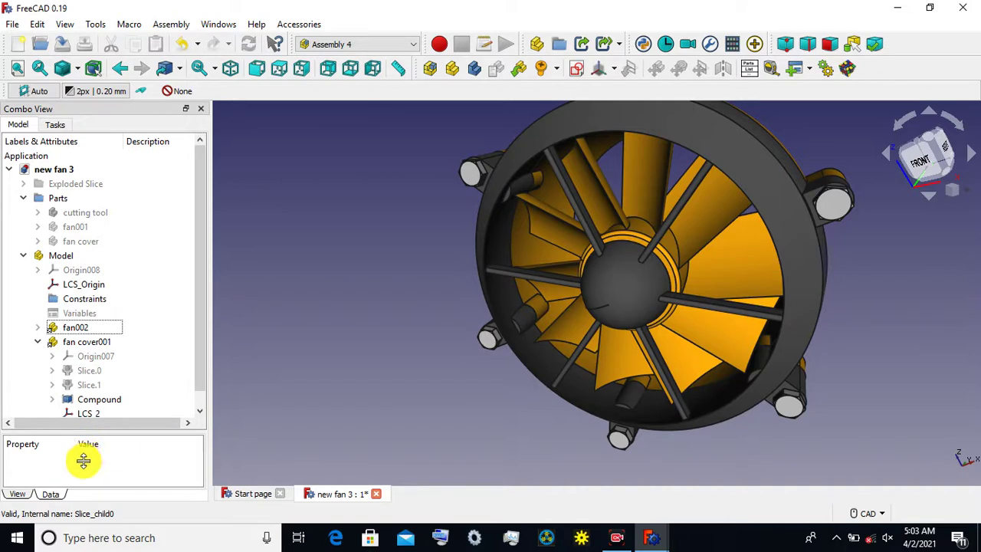
{"action": "left_click", "coordinate": [117, 400]}
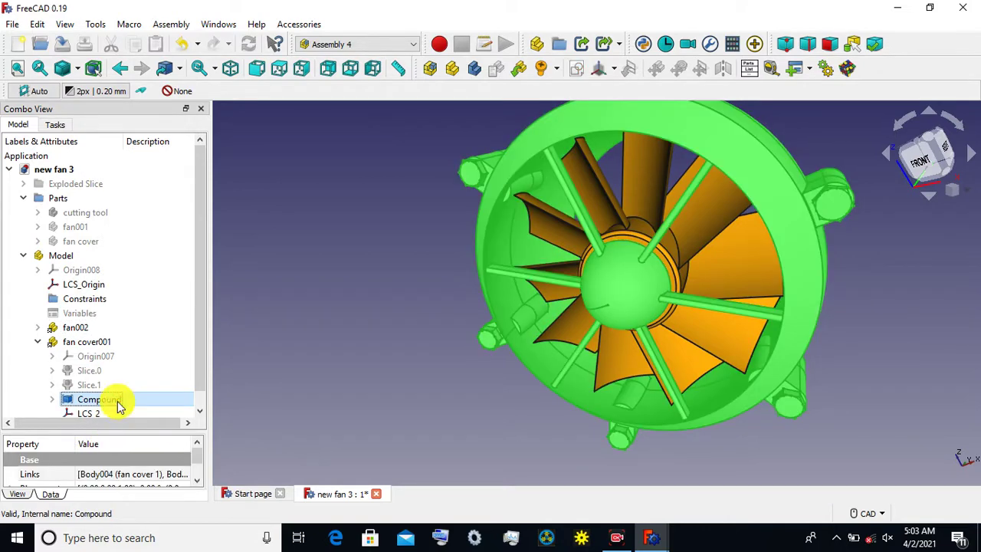
{"action": "right_click", "coordinate": [119, 404]}
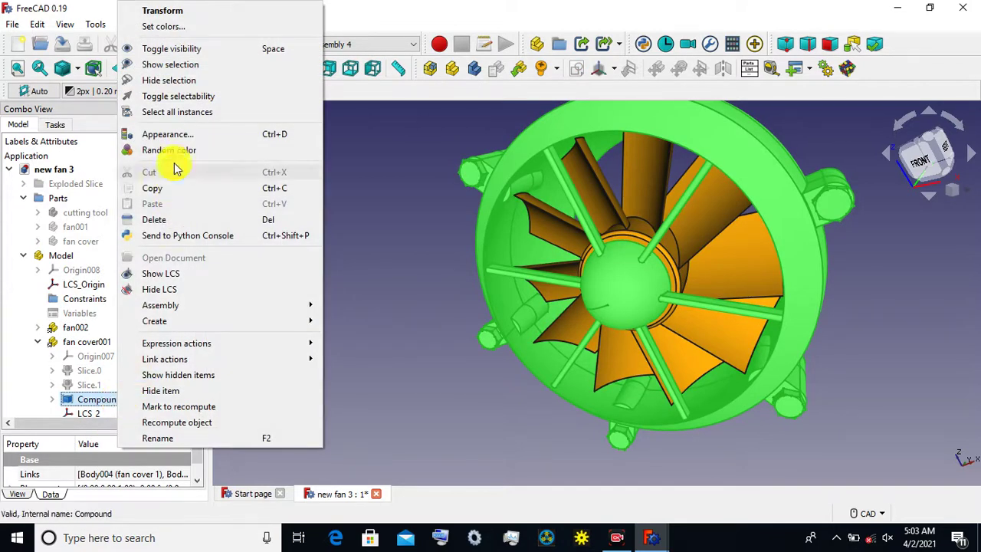
{"action": "left_click", "coordinate": [176, 135]}
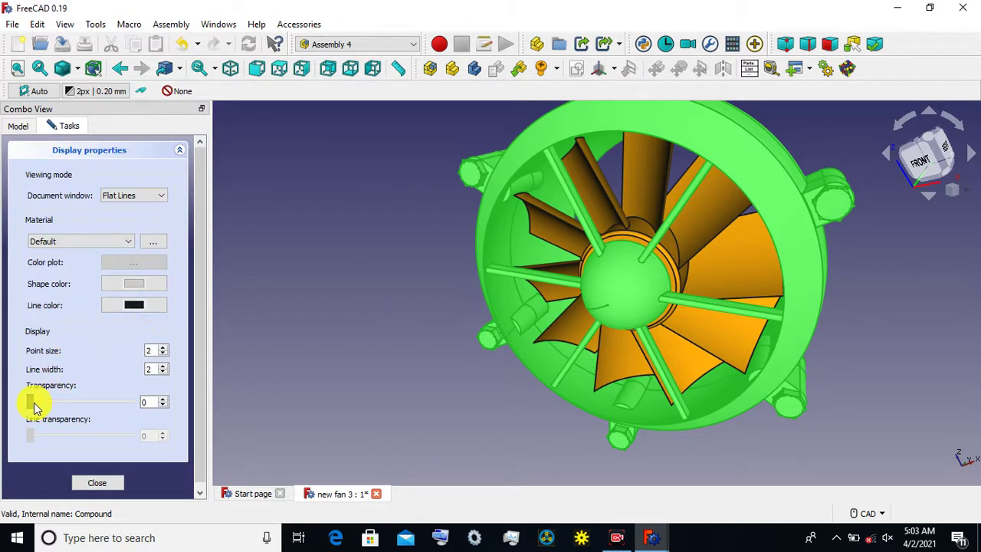
{"action": "left_click", "coordinate": [102, 403]}
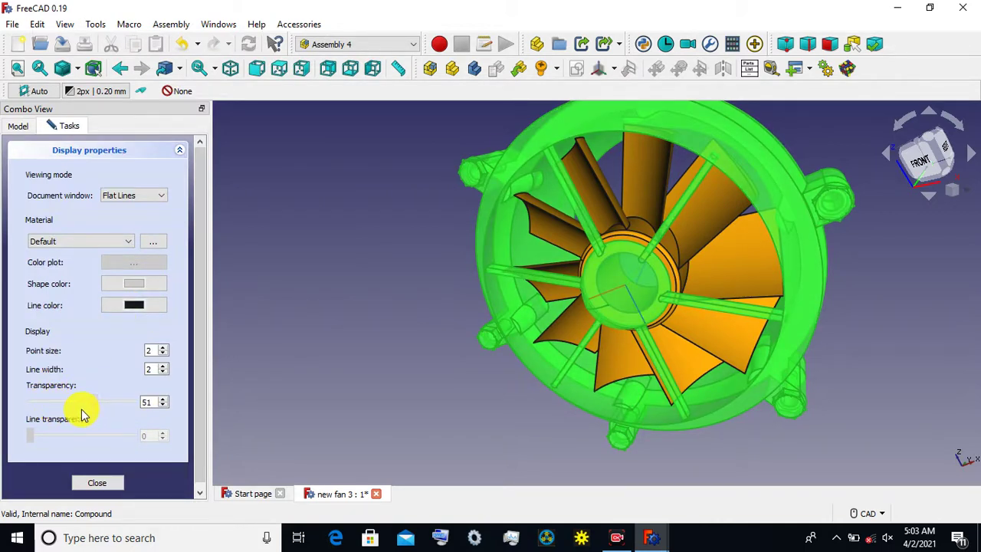
{"action": "left_click", "coordinate": [111, 482]}
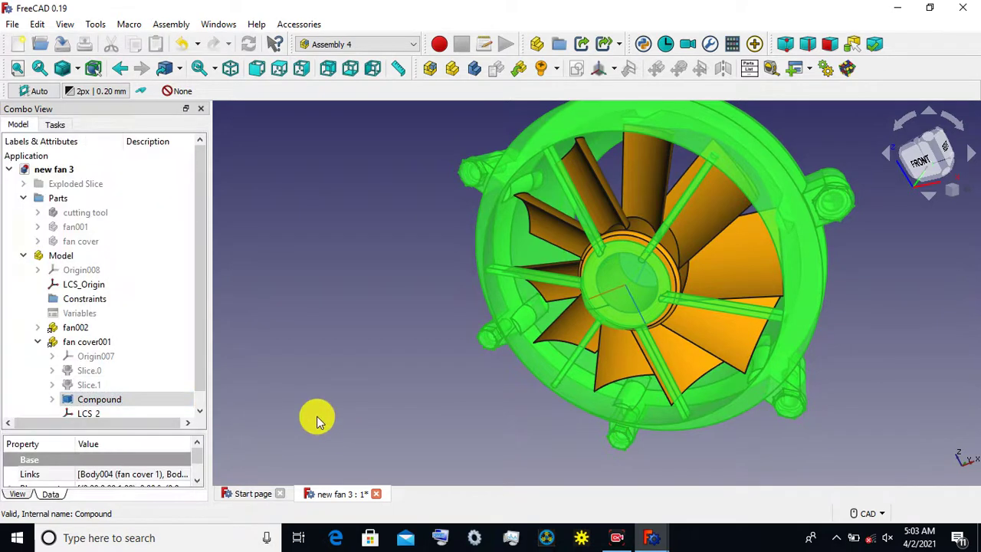
{"action": "left_click", "coordinate": [318, 420]}
Orbit the see-through assembly, switch to orthographic view, and zoom close on the fan's side.
{"action": "middle_click_drag", "start_coordinate": [388, 278], "coordinate": [350, 307]}
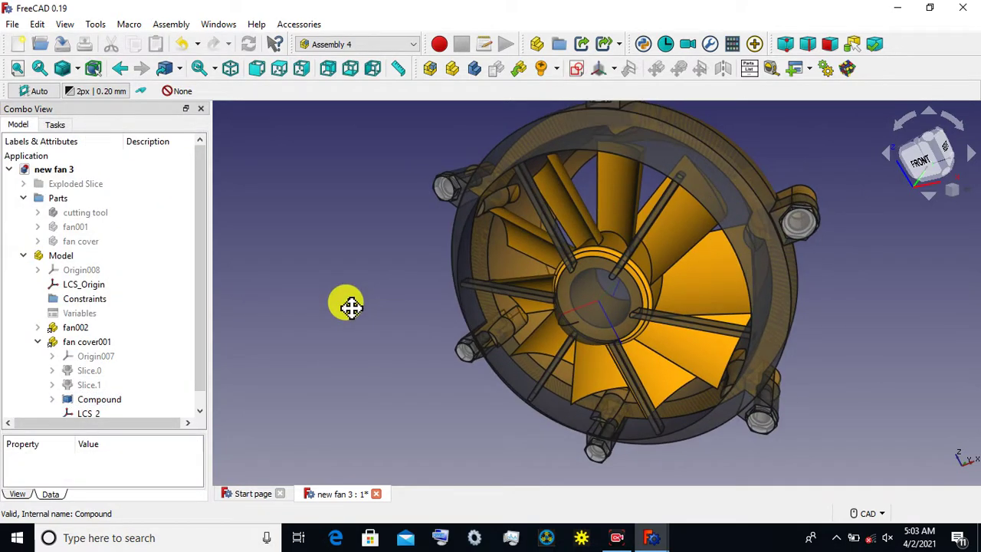
{"action": "mouse_move", "coordinate": [397, 277]}
{"action": "middle_mouse_down"}
{"action": "mouse_move", "coordinate": [462, 304]}
{"action": "mouse_move", "coordinate": [521, 309]}
{"action": "mouse_move", "coordinate": [553, 282]}
{"action": "middle_mouse_up"}
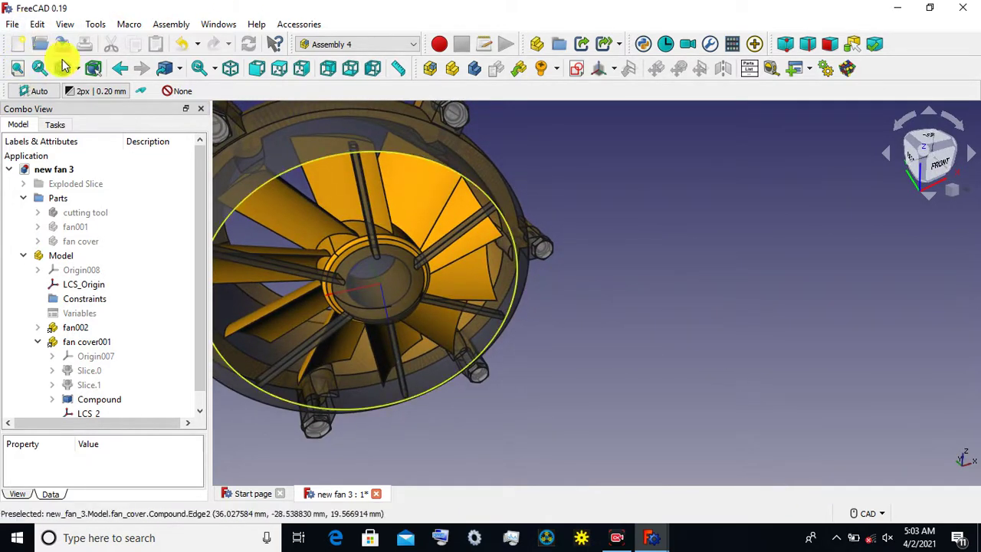
{"action": "left_click", "coordinate": [64, 24]}
{"action": "left_click", "coordinate": [129, 56]}
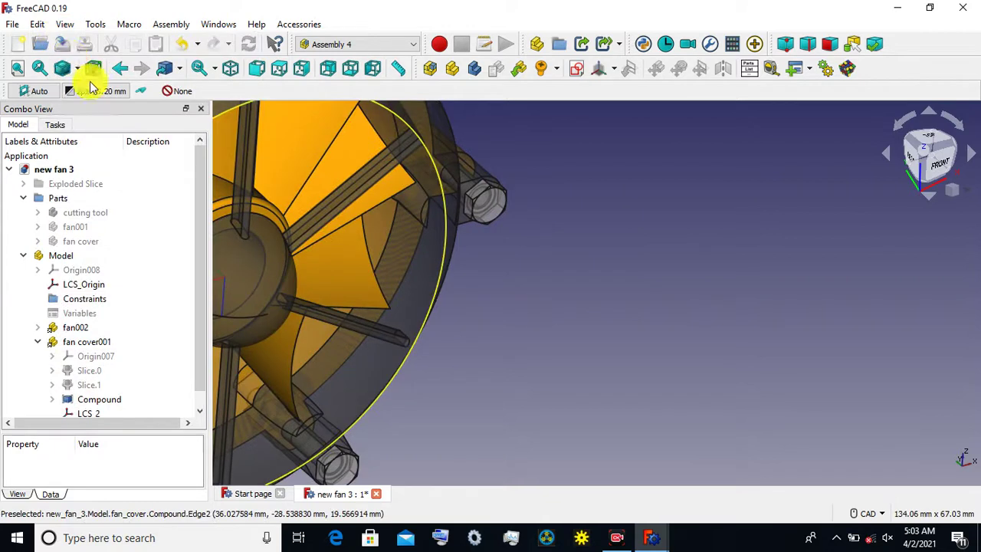
{"action": "scroll", "coordinate": [544, 298], "scroll_direction": "down", "scroll_amount": 3}
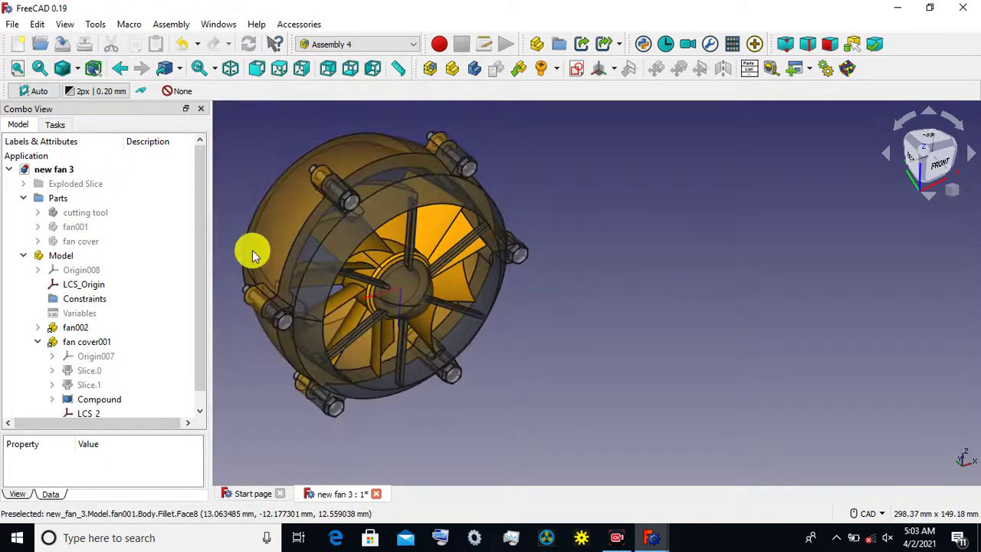
{"action": "mouse_move", "coordinate": [299, 180]}
{"action": "middle_mouse_down"}
{"action": "mouse_move", "coordinate": [284, 287]}
{"action": "mouse_move", "coordinate": [376, 320]}
{"action": "mouse_move", "coordinate": [469, 306]}
{"action": "middle_mouse_up"}
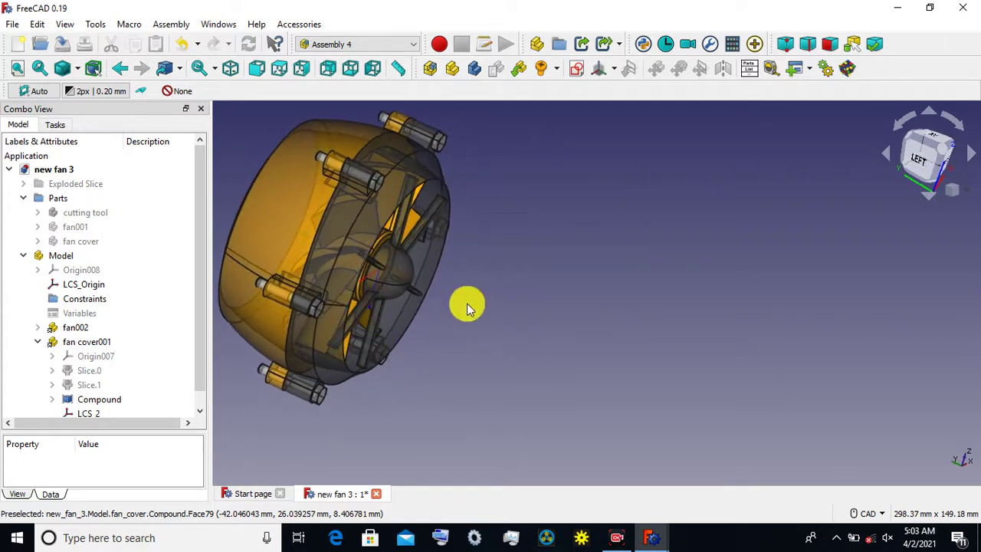
{"action": "scroll", "coordinate": [451, 259], "scroll_direction": "up", "scroll_amount": 3}
{"action": "middle_click_drag", "start_coordinate": [451, 259], "coordinate": [541, 316]}
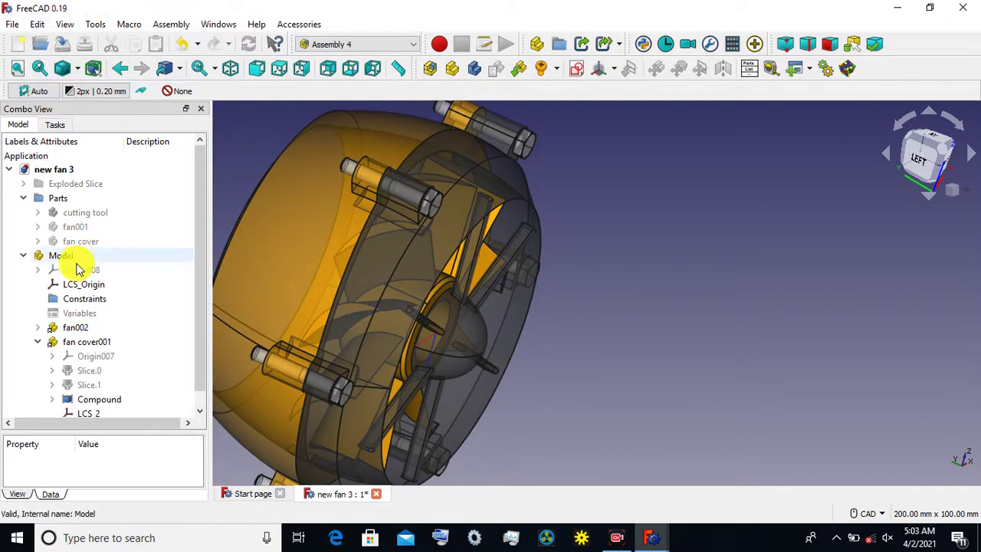
{"action": "mouse_move", "coordinate": [649, 537]}
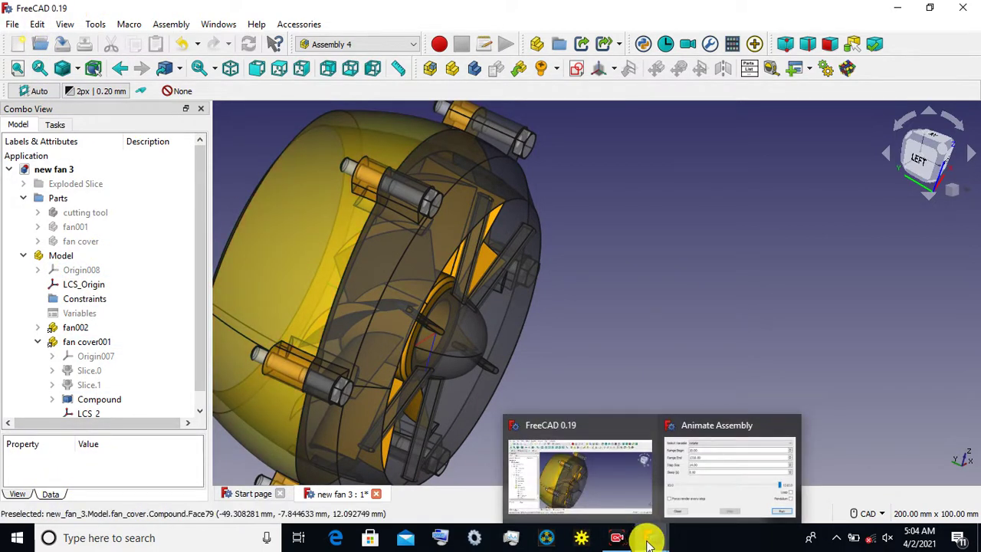
Restore Animate Assembly beside the fan, replay the spin through the transparent cover, and close it.
{"action": "left_click", "coordinate": [694, 498]}
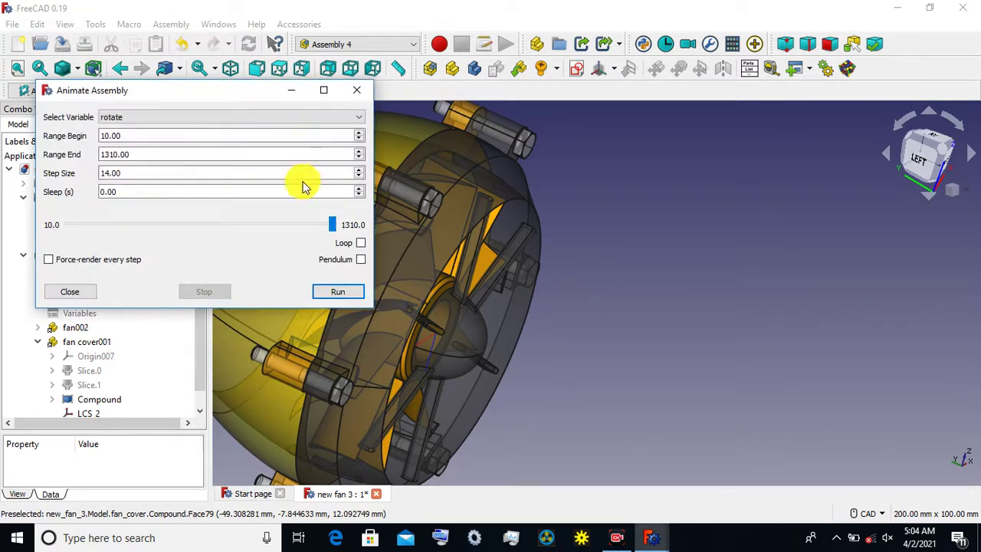
{"action": "left_click_drag", "start_coordinate": [248, 104], "coordinate": [826, 234]}
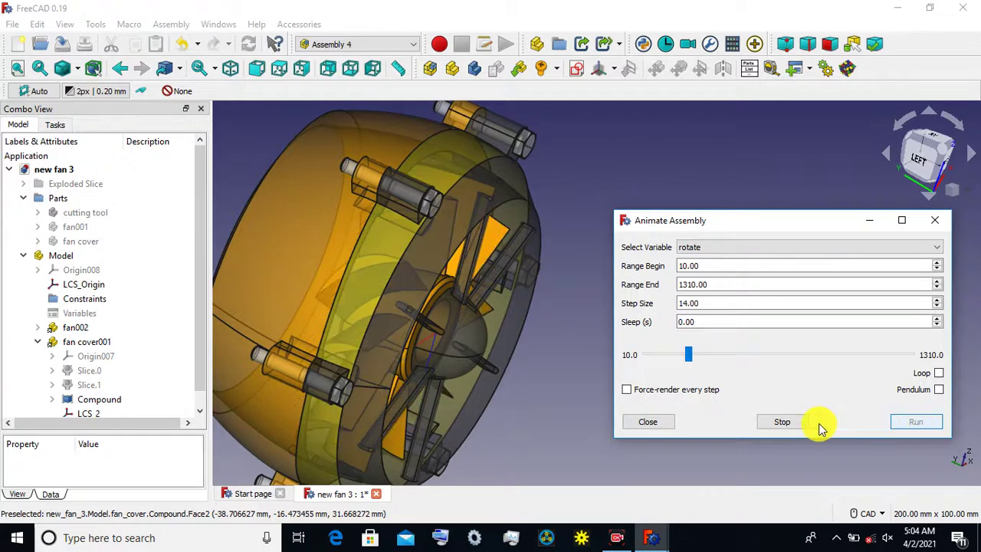
{"action": "left_click", "coordinate": [646, 426]}
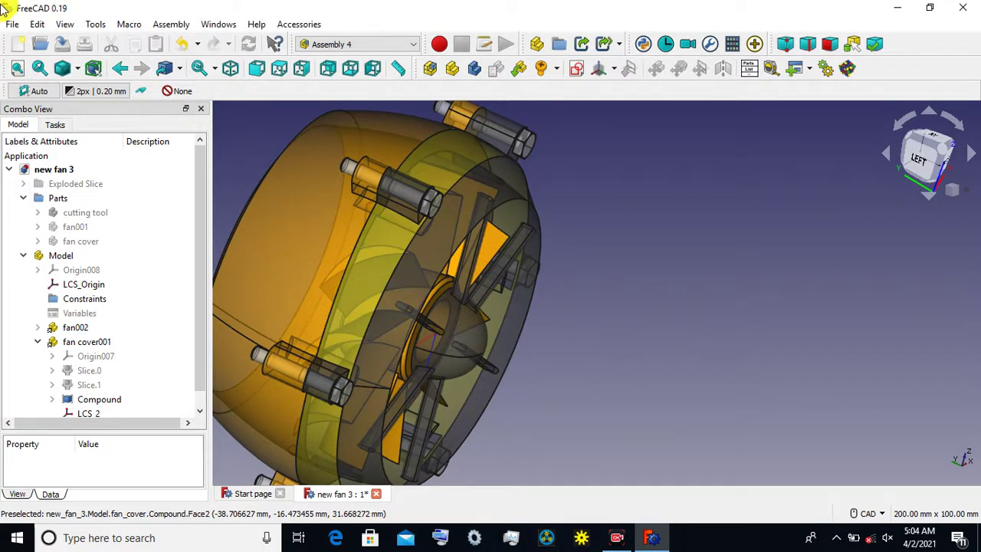
{"action": "left_click", "coordinate": [64, 23]}
{"action": "left_click", "coordinate": [100, 58]}
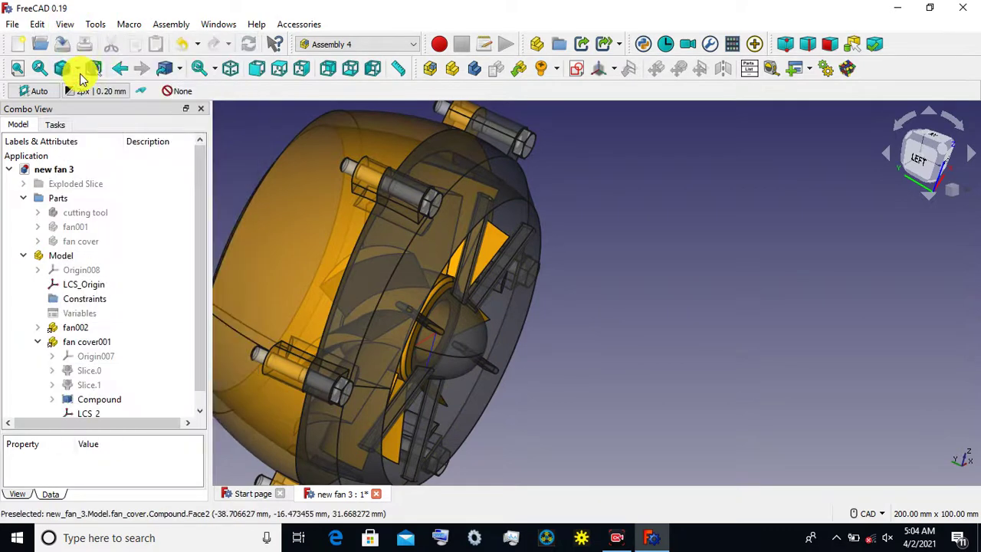
{"action": "scroll", "coordinate": [626, 324], "scroll_direction": "up", "scroll_amount": 3}
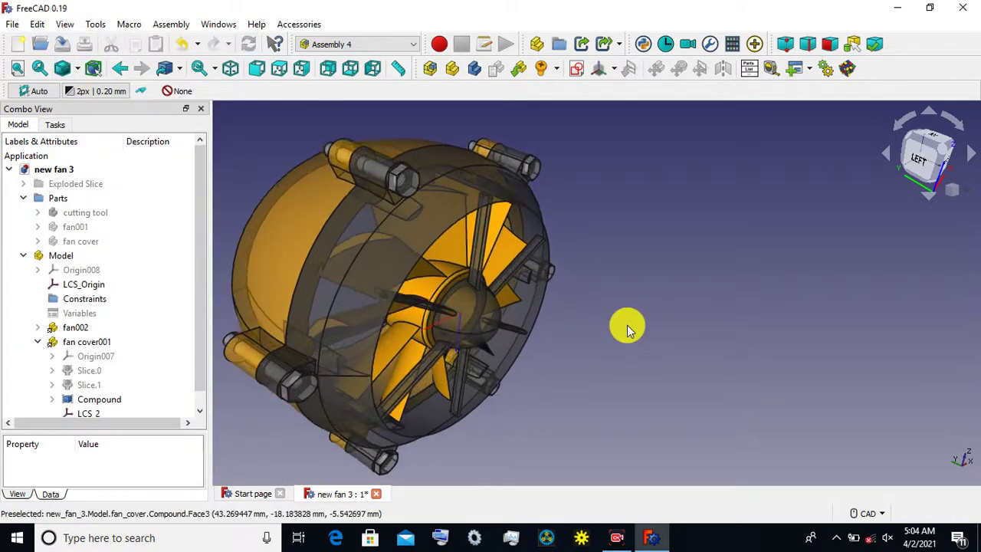
{"action": "middle_click_drag", "start_coordinate": [630, 328], "coordinate": [688, 319]}
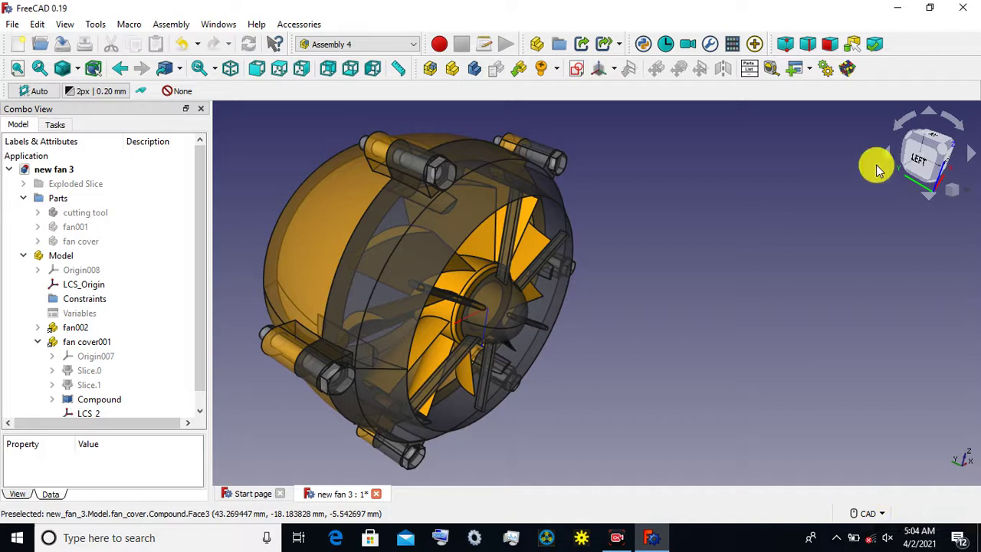
{"action": "left_click", "coordinate": [913, 153]}
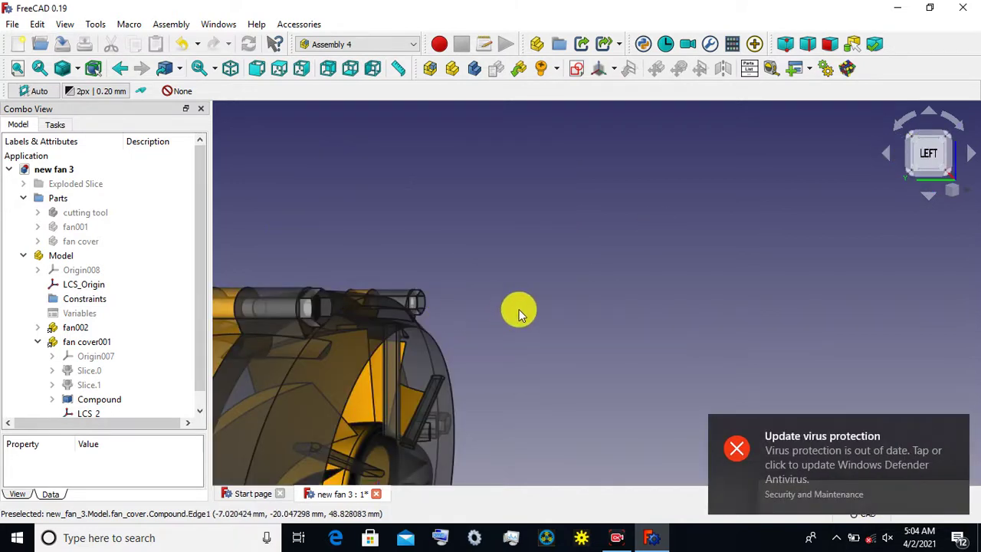
{"action": "scroll", "coordinate": [609, 230], "scroll_direction": "up", "scroll_amount": 2}
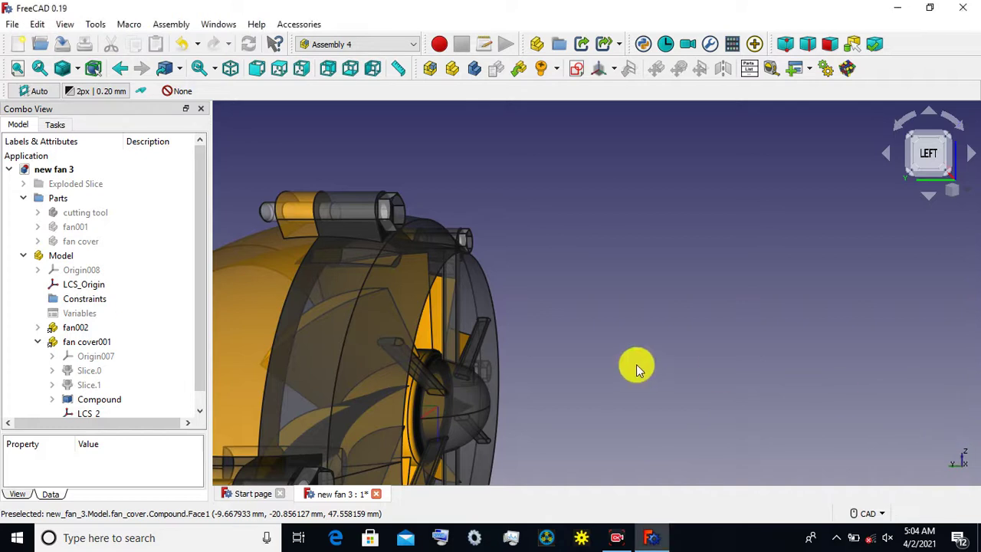
{"action": "mouse_move", "coordinate": [586, 372]}
{"action": "middle_mouse_down"}
{"action": "mouse_move", "coordinate": [632, 258]}
{"action": "mouse_move", "coordinate": [650, 243]}
{"action": "middle_mouse_up"}
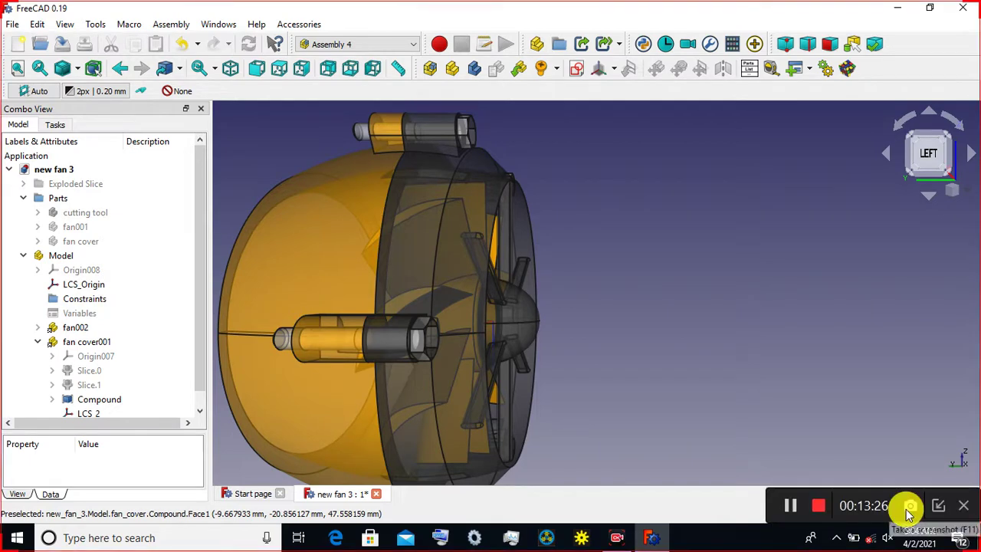
{"action": "left_click", "coordinate": [64, 24]}
{"action": "left_click", "coordinate": [66, 55]}
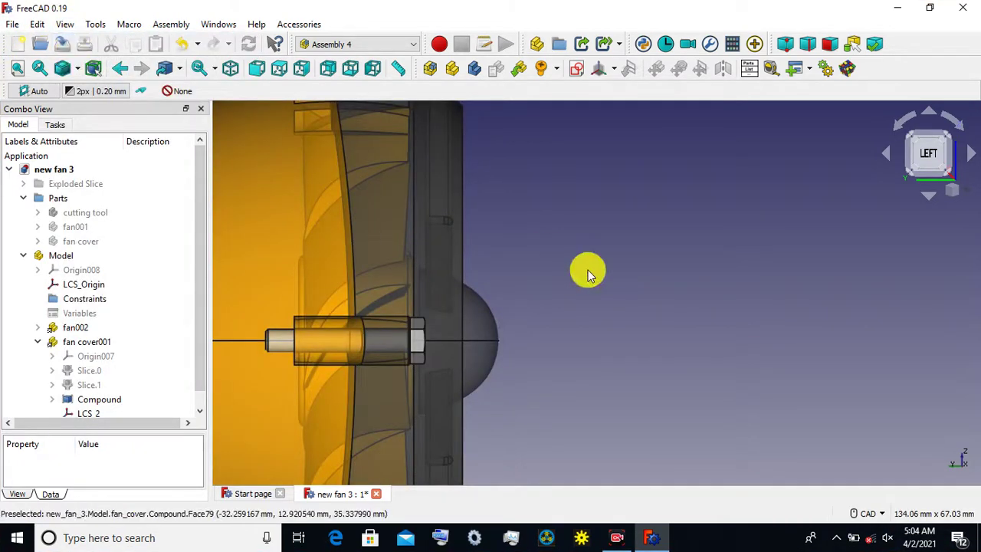
{"action": "scroll", "coordinate": [587, 274], "scroll_direction": "down", "scroll_amount": 3}
{"action": "scroll", "coordinate": [591, 274], "scroll_direction": "down", "scroll_amount": 2}
{"action": "mouse_move", "coordinate": [590, 274]}
{"action": "middle_mouse_down"}
{"action": "mouse_move", "coordinate": [660, 264]}
{"action": "mouse_move", "coordinate": [632, 288]}
{"action": "mouse_move", "coordinate": [559, 280]}
{"action": "middle_mouse_up"}
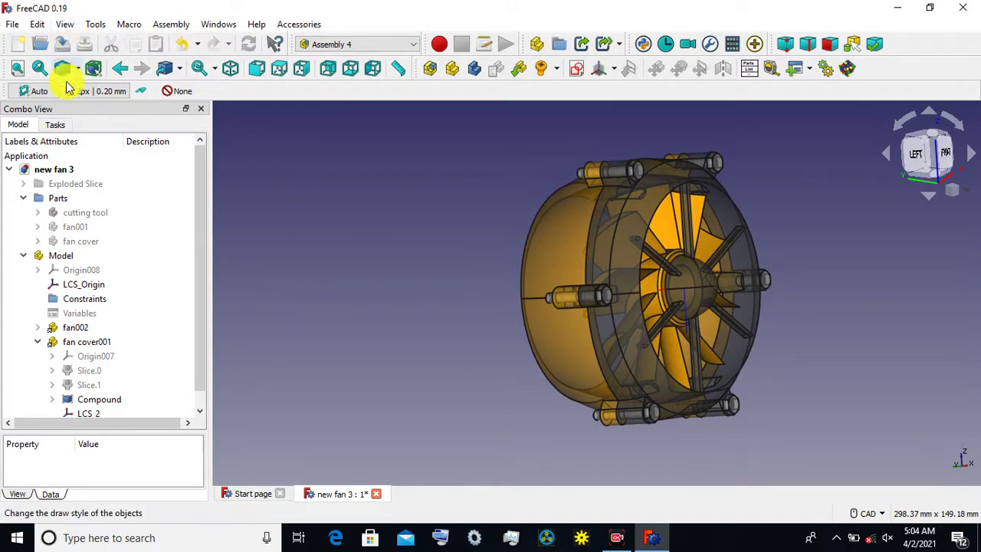
{"action": "left_click", "coordinate": [66, 24]}
{"action": "left_click", "coordinate": [71, 79]}
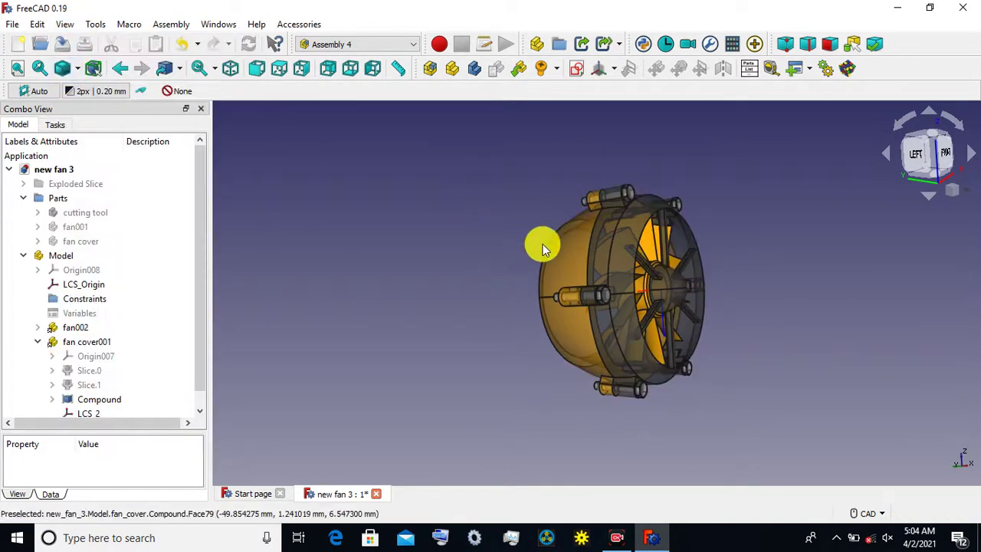
{"action": "middle_click_drag", "start_coordinate": [543, 244], "coordinate": [500, 241]}
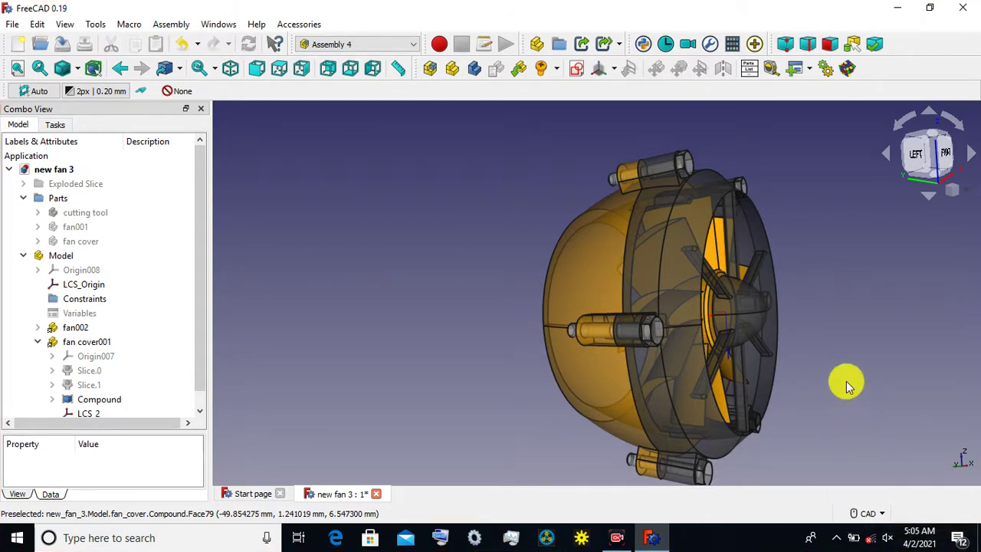
{"action": "mouse_move", "coordinate": [842, 383]}
{"action": "middle_mouse_down"}
{"action": "mouse_move", "coordinate": [661, 383]}
{"action": "mouse_move", "coordinate": [626, 369]}
{"action": "middle_mouse_up"}
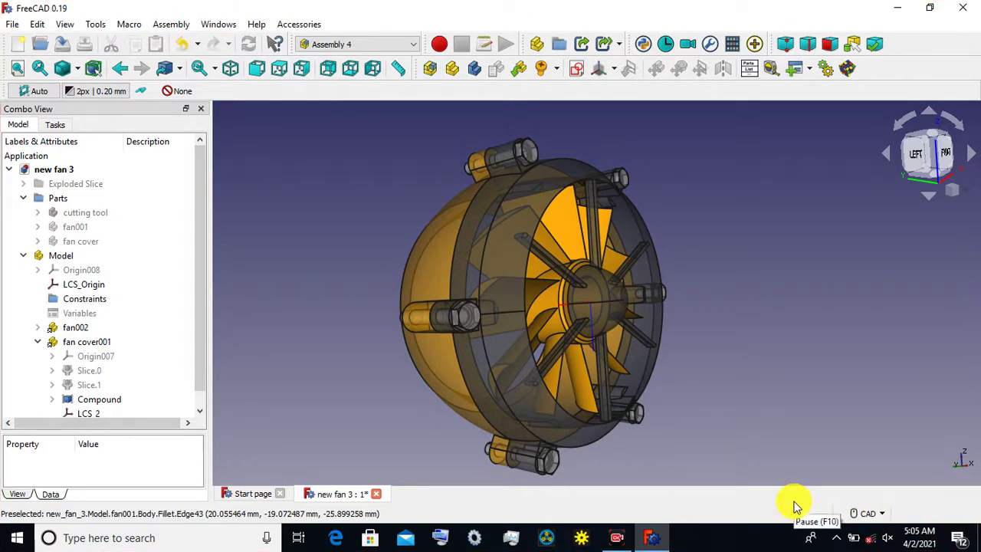
{"action": "scroll", "coordinate": [723, 316], "scroll_direction": "up", "scroll_amount": 1}
{"action": "scroll", "coordinate": [723, 315], "scroll_direction": "up", "scroll_amount": 1}
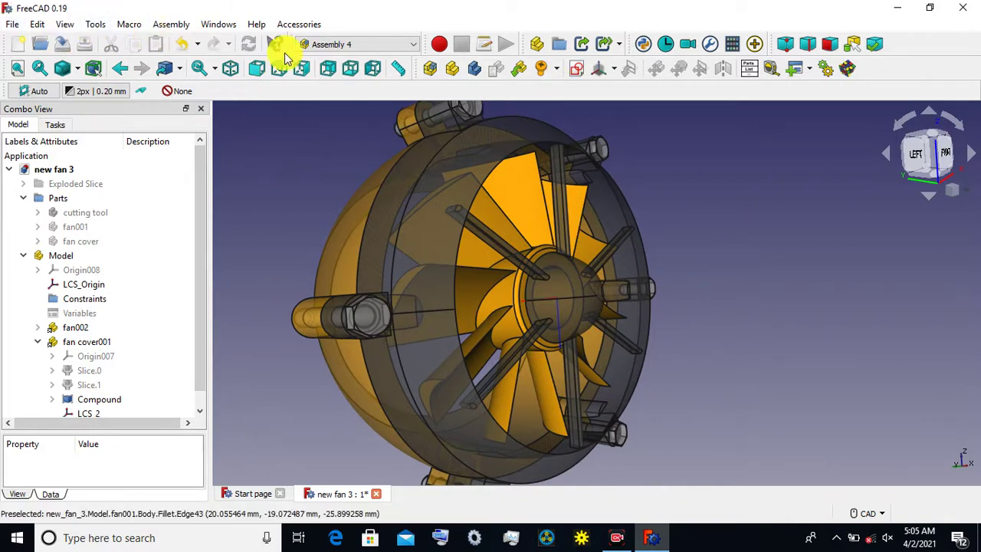
Run a pendulum rotate animation from 90 to 290 in steps of 4, then stop and close.
{"action": "left_click", "coordinate": [826, 69]}
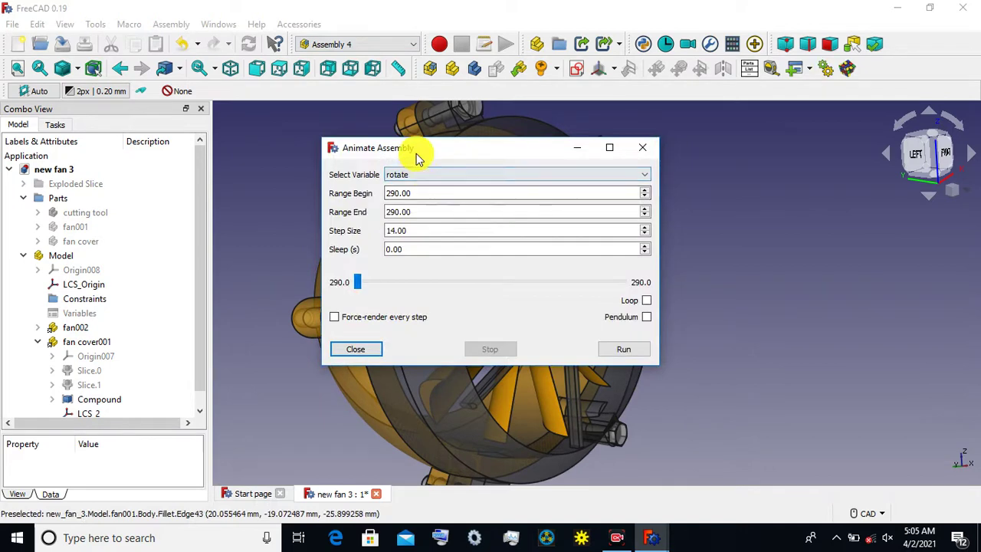
{"action": "mouse_move", "coordinate": [406, 153]}
{"action": "left_mouse_down"}
{"action": "mouse_move", "coordinate": [29, 90]}
{"action": "mouse_move", "coordinate": [139, 50]}
{"action": "left_mouse_up"}
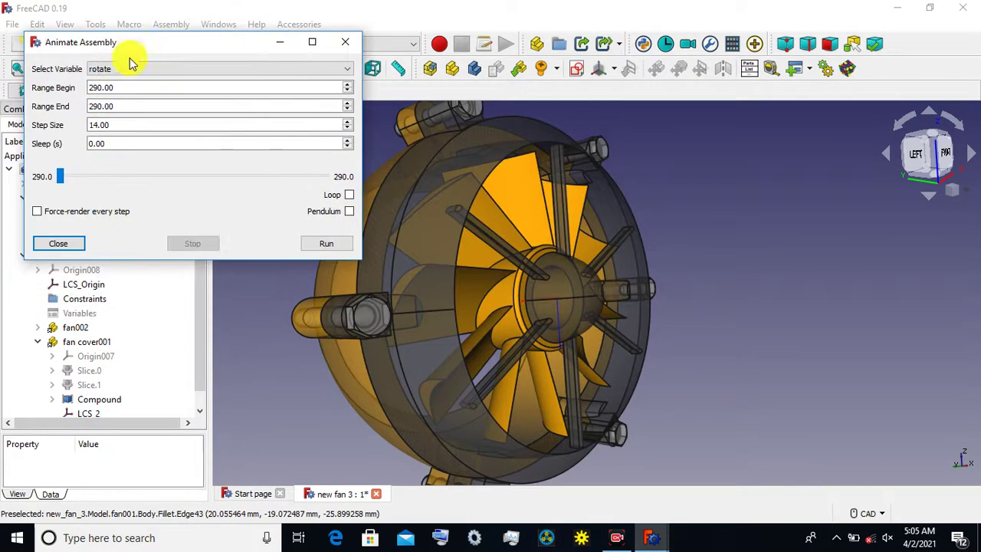
{"action": "type", "text": "4"}
{"action": "double_click", "coordinate": [94, 88]}
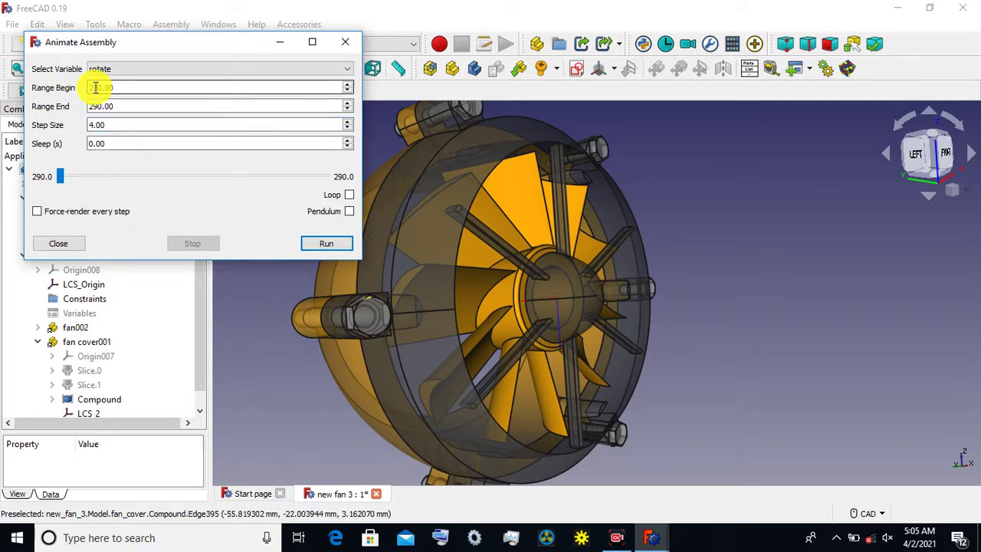
{"action": "type", "text": "90"}
{"action": "left_click", "coordinate": [325, 242]}
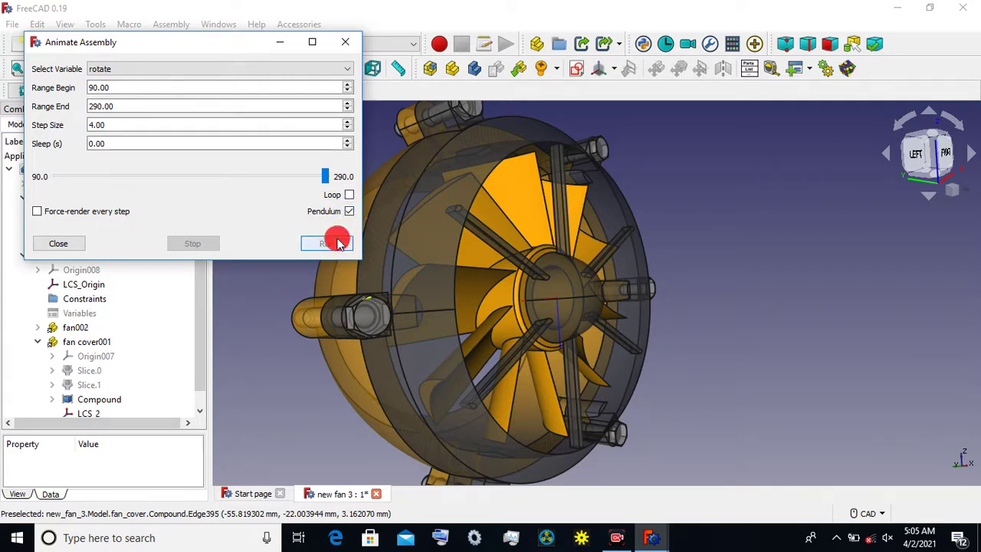
{"action": "left_click", "coordinate": [337, 243]}
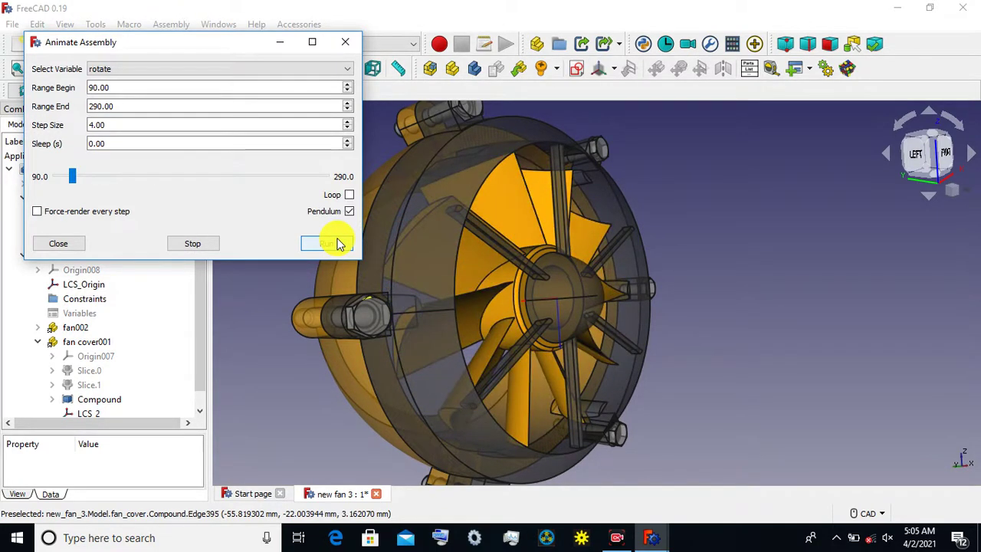
{"action": "left_click", "coordinate": [196, 244]}
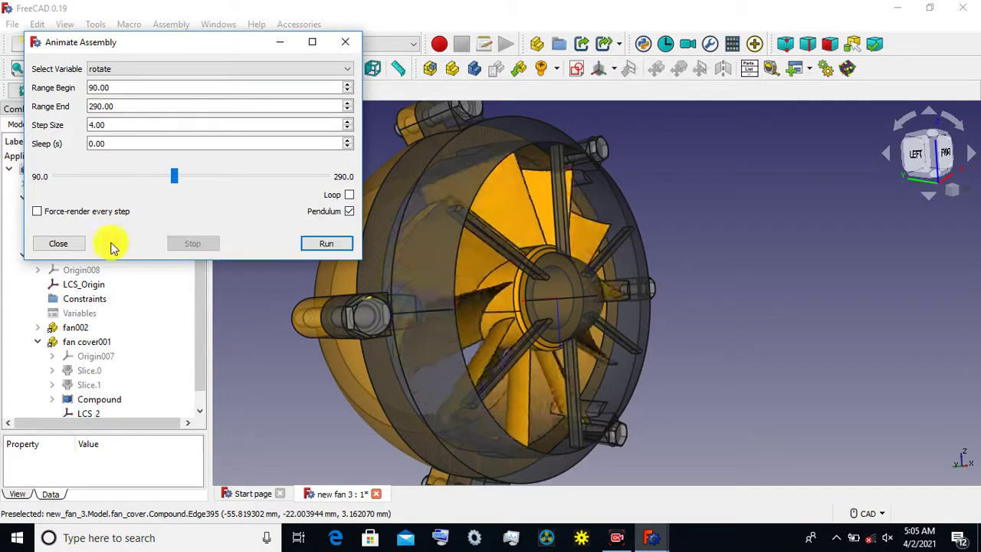
{"action": "left_click", "coordinate": [72, 243]}
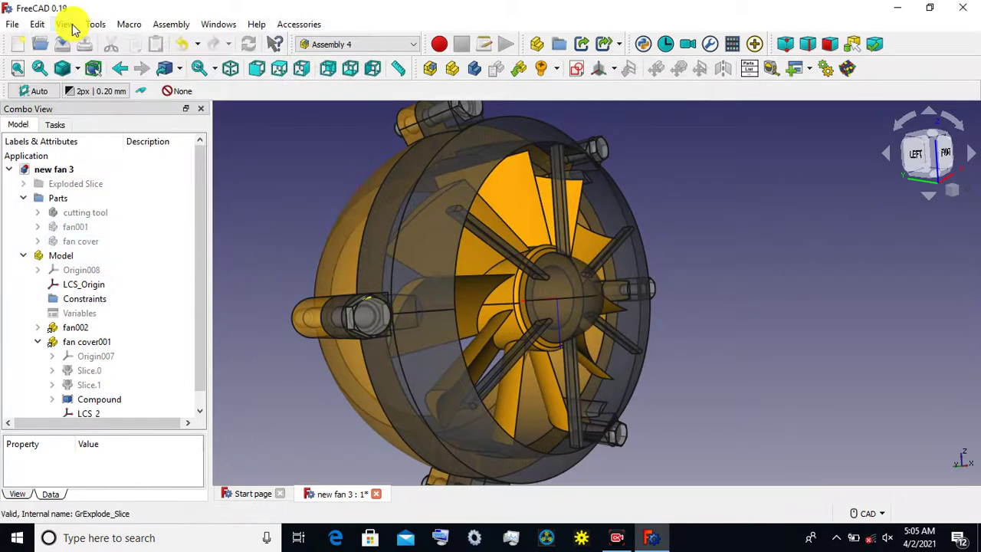
Switch the draw style to Shaded and reopen the Animate Assembly dialog beside the model.
{"action": "left_click", "coordinate": [76, 69]}
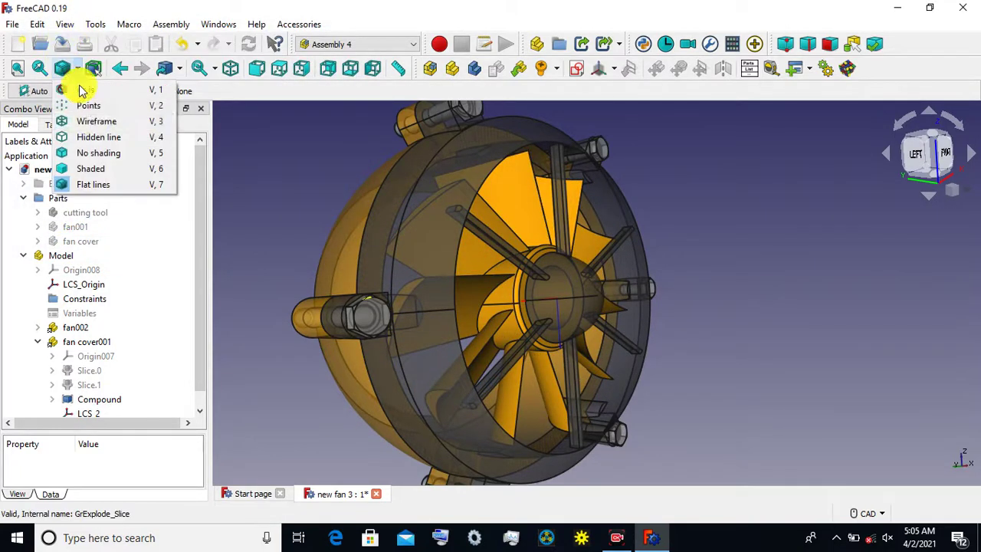
{"action": "left_click", "coordinate": [90, 169]}
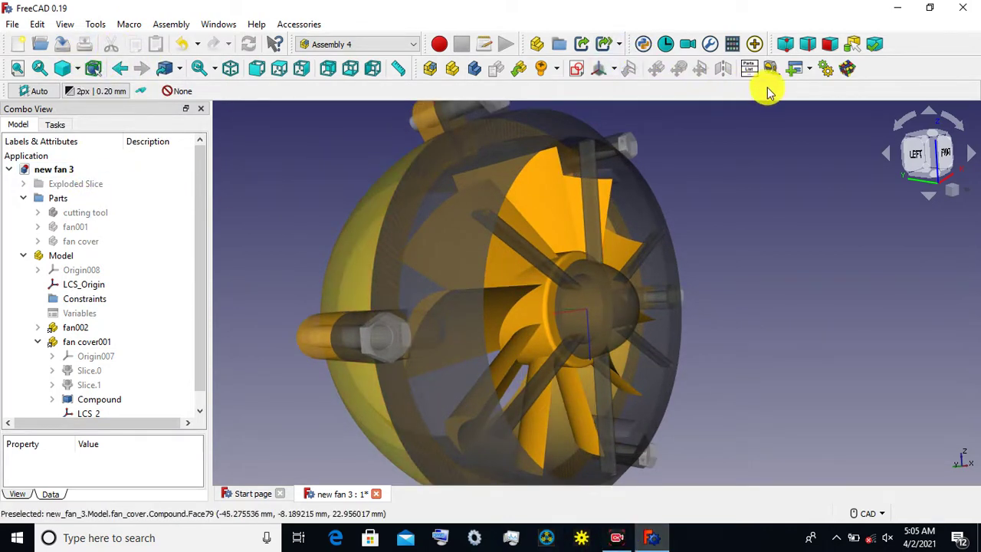
{"action": "left_click", "coordinate": [827, 77]}
{"action": "left_click_drag", "start_coordinate": [478, 145], "coordinate": [192, 64]}
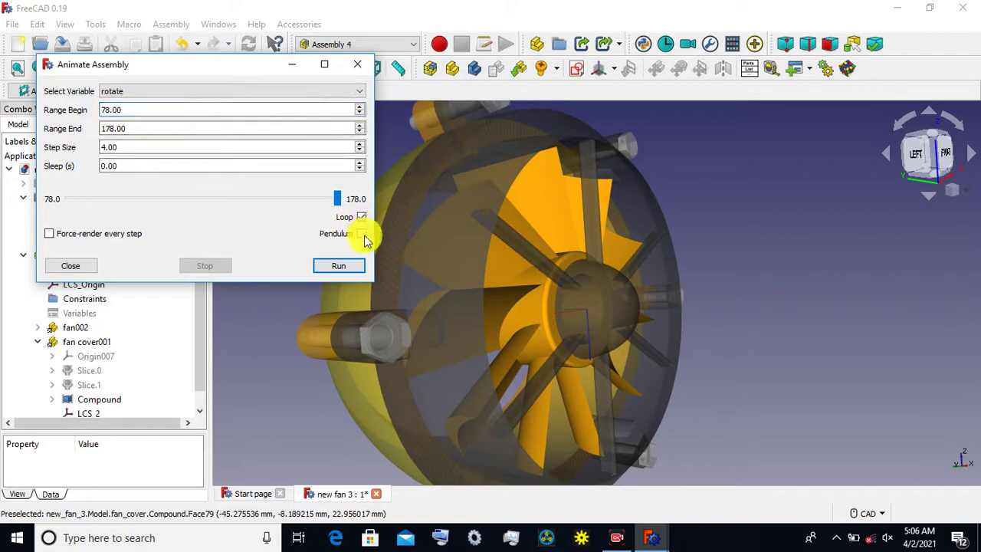
Play the looped rotate animation from 78 to 178, then stop it and close the animator.
{"action": "left_click", "coordinate": [347, 266]}
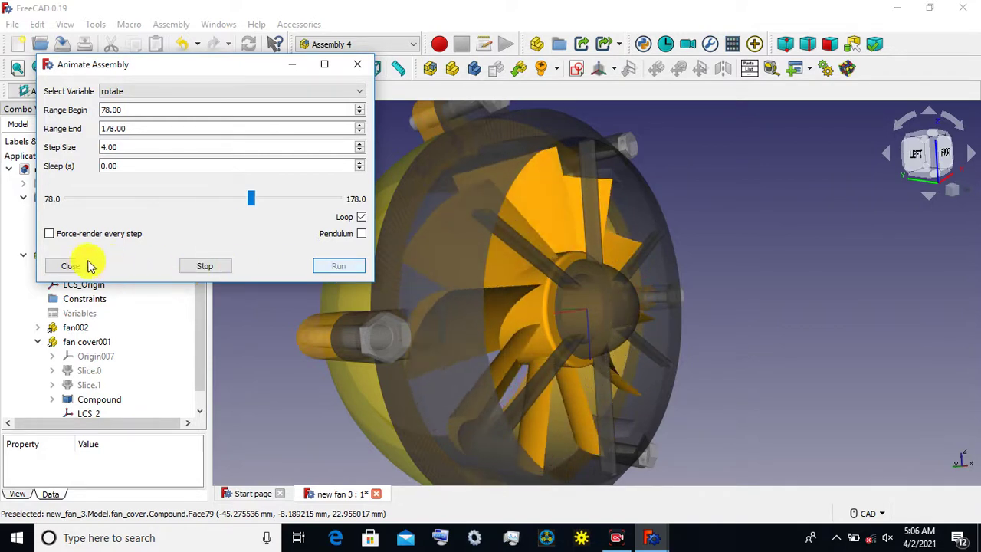
{"action": "left_click", "coordinate": [69, 266]}
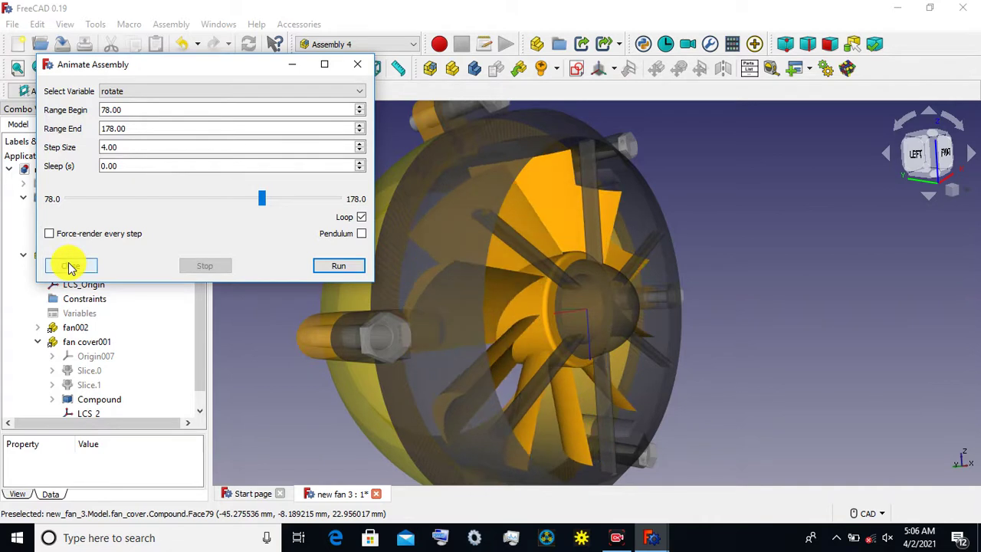
{"action": "left_click", "coordinate": [69, 266]}
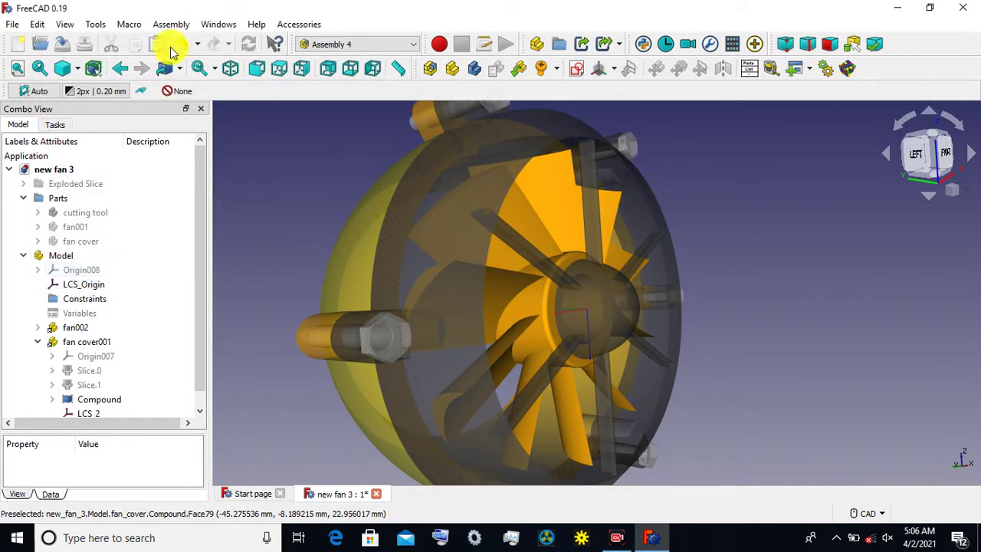
Display the fan assembly in Flat lines draw style and pan it right and down.
{"action": "left_click", "coordinate": [77, 68]}
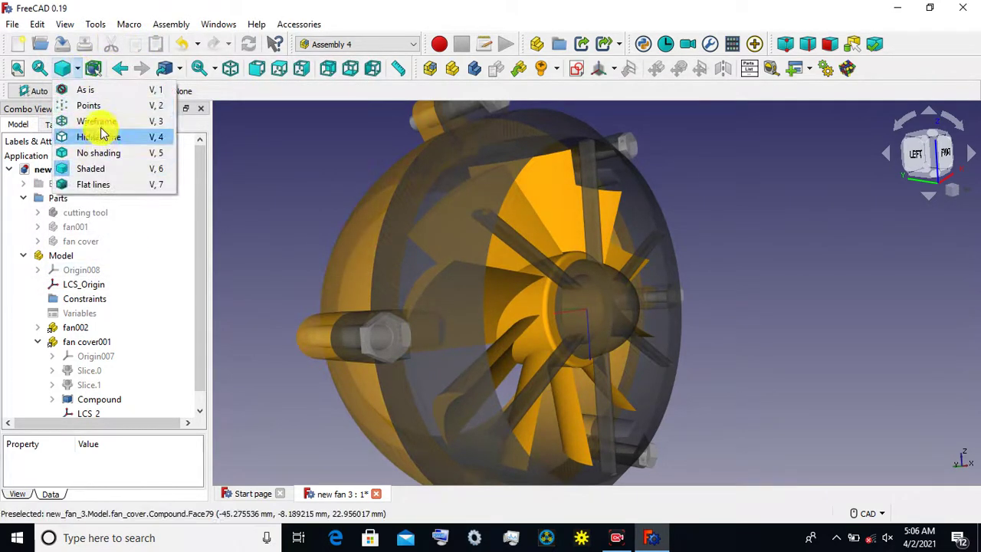
{"action": "left_click", "coordinate": [90, 184]}
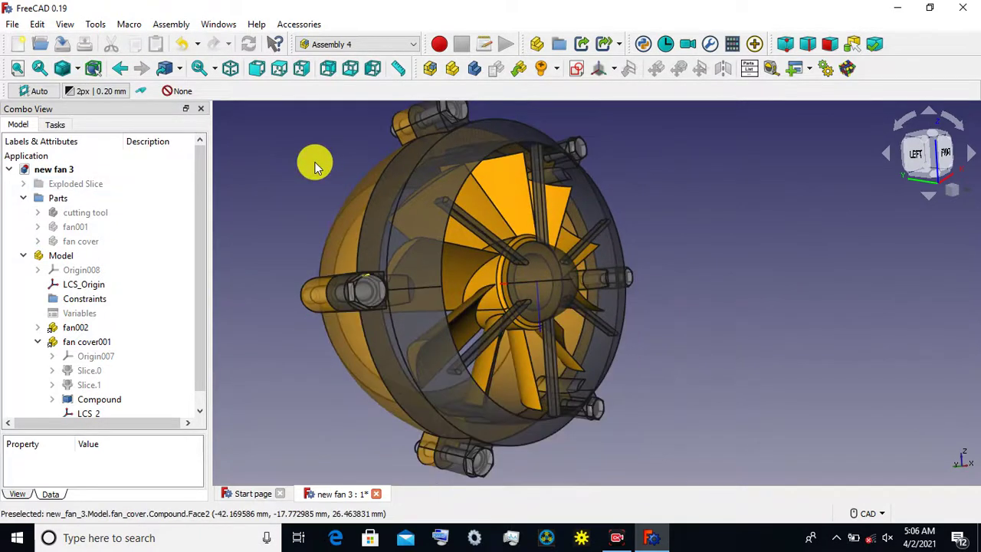
{"action": "mouse_move", "coordinate": [324, 169]}
{"action": "middle_mouse_down"}
{"action": "mouse_move", "coordinate": [406, 200]}
{"action": "mouse_move", "coordinate": [415, 193]}
{"action": "middle_mouse_up"}
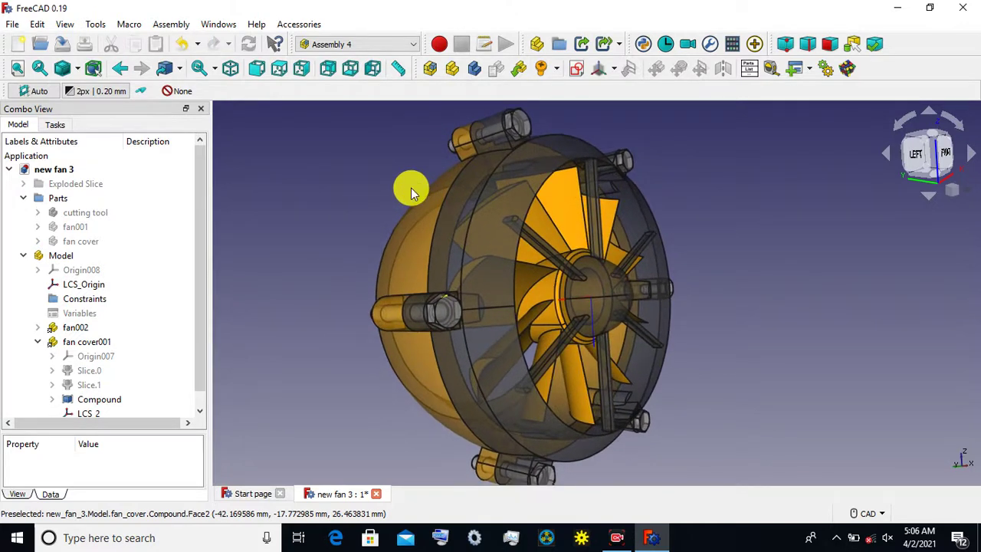